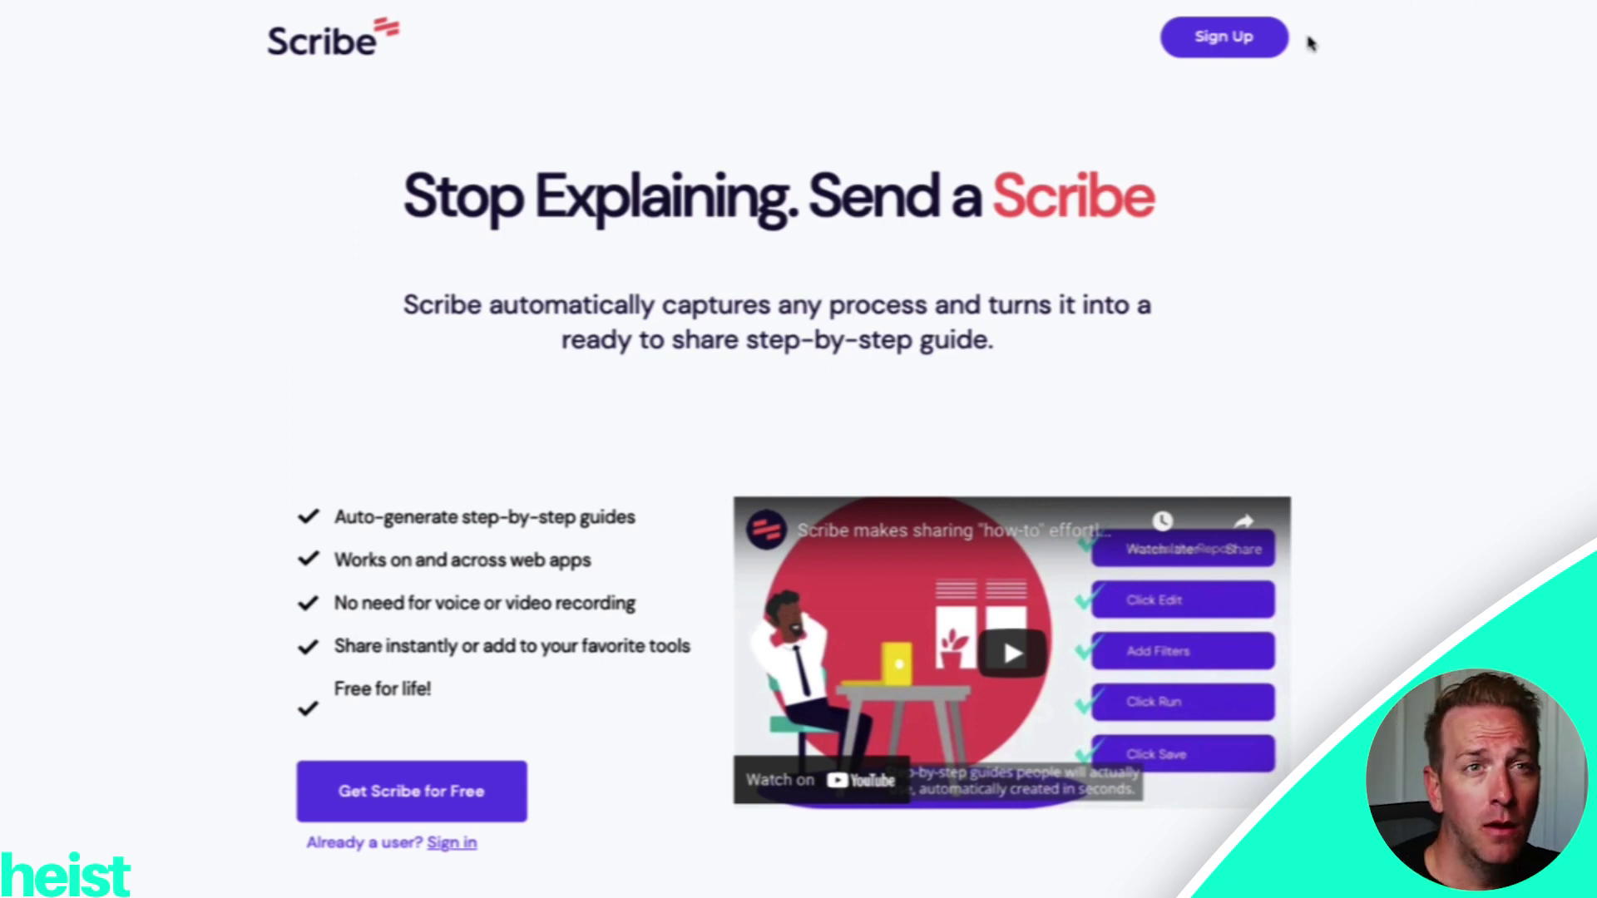
Step: Start a new Scribe recording from the browser extension
{"action": "left_click", "coordinate": [1409, 20]}
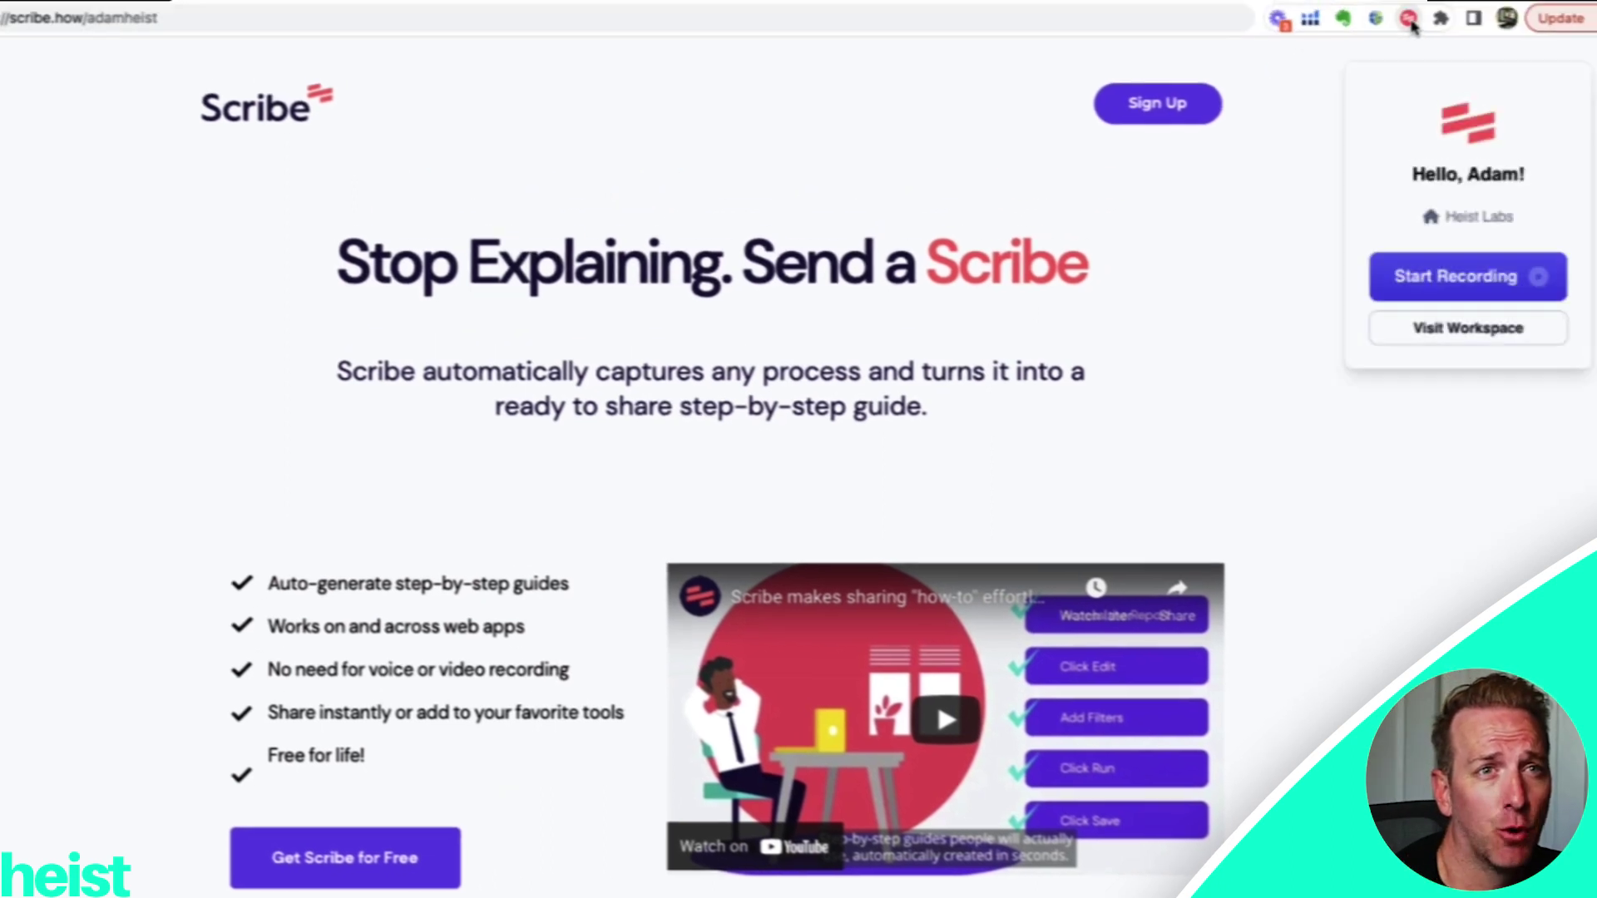
{"action": "left_click", "coordinate": [1417, 276]}
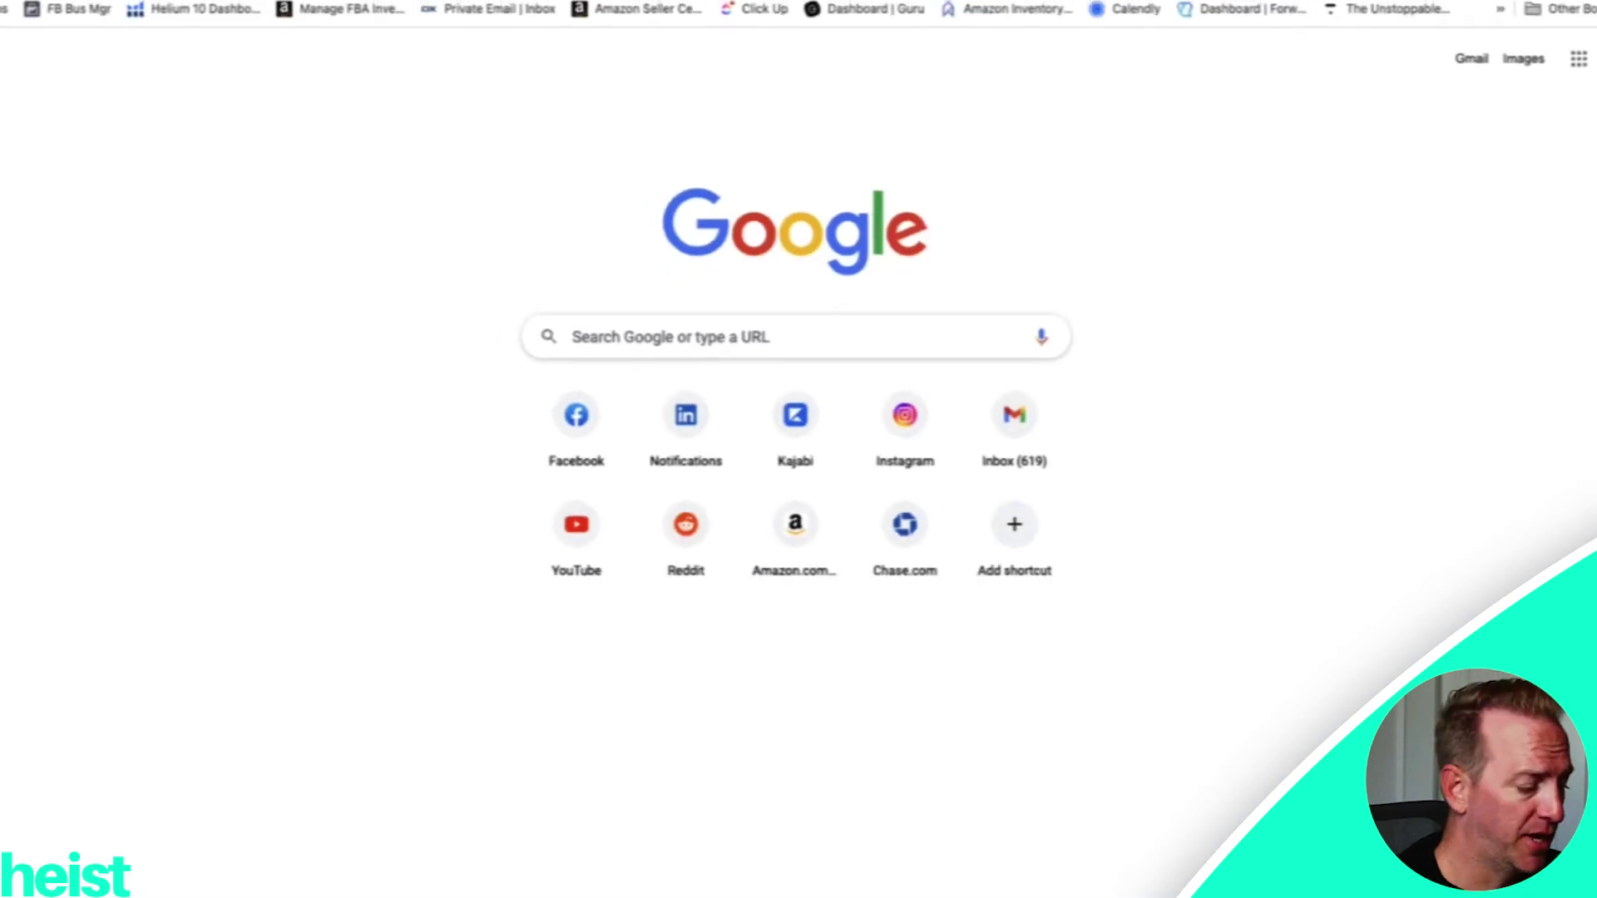
Step: Open YouTube Studio, sort Content by views, and open the Amazon FBA Keyword Research masterclass details
{"action": "type", "text": "you"}
{"action": "key", "text": "Return"}
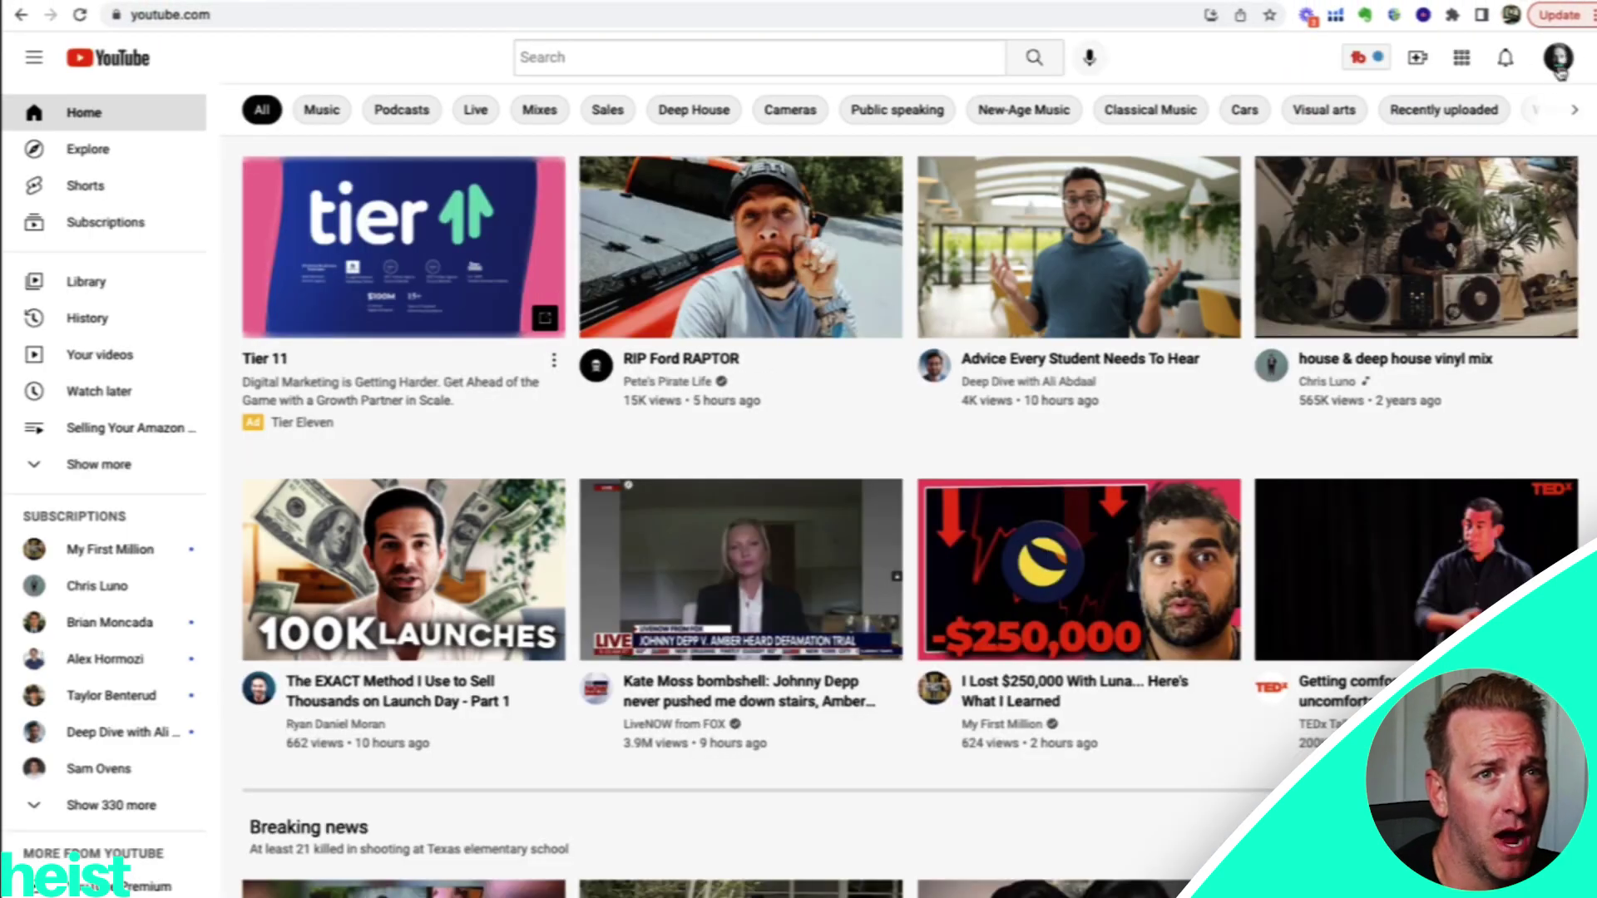
{"action": "left_click", "coordinate": [1559, 60]}
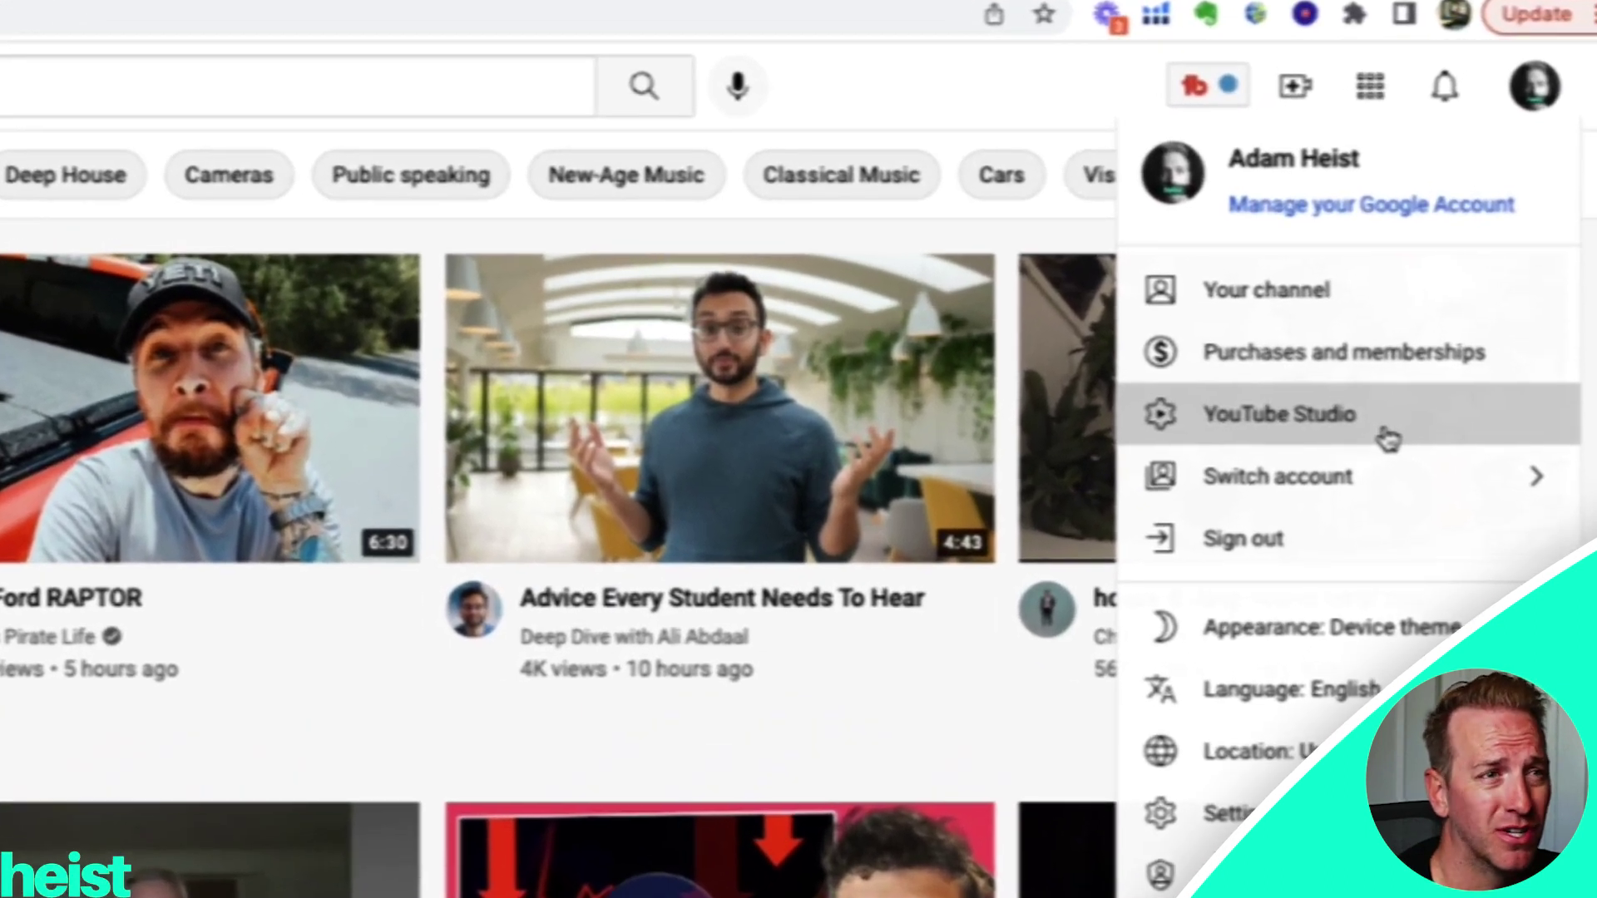
{"action": "left_click", "coordinate": [1388, 438]}
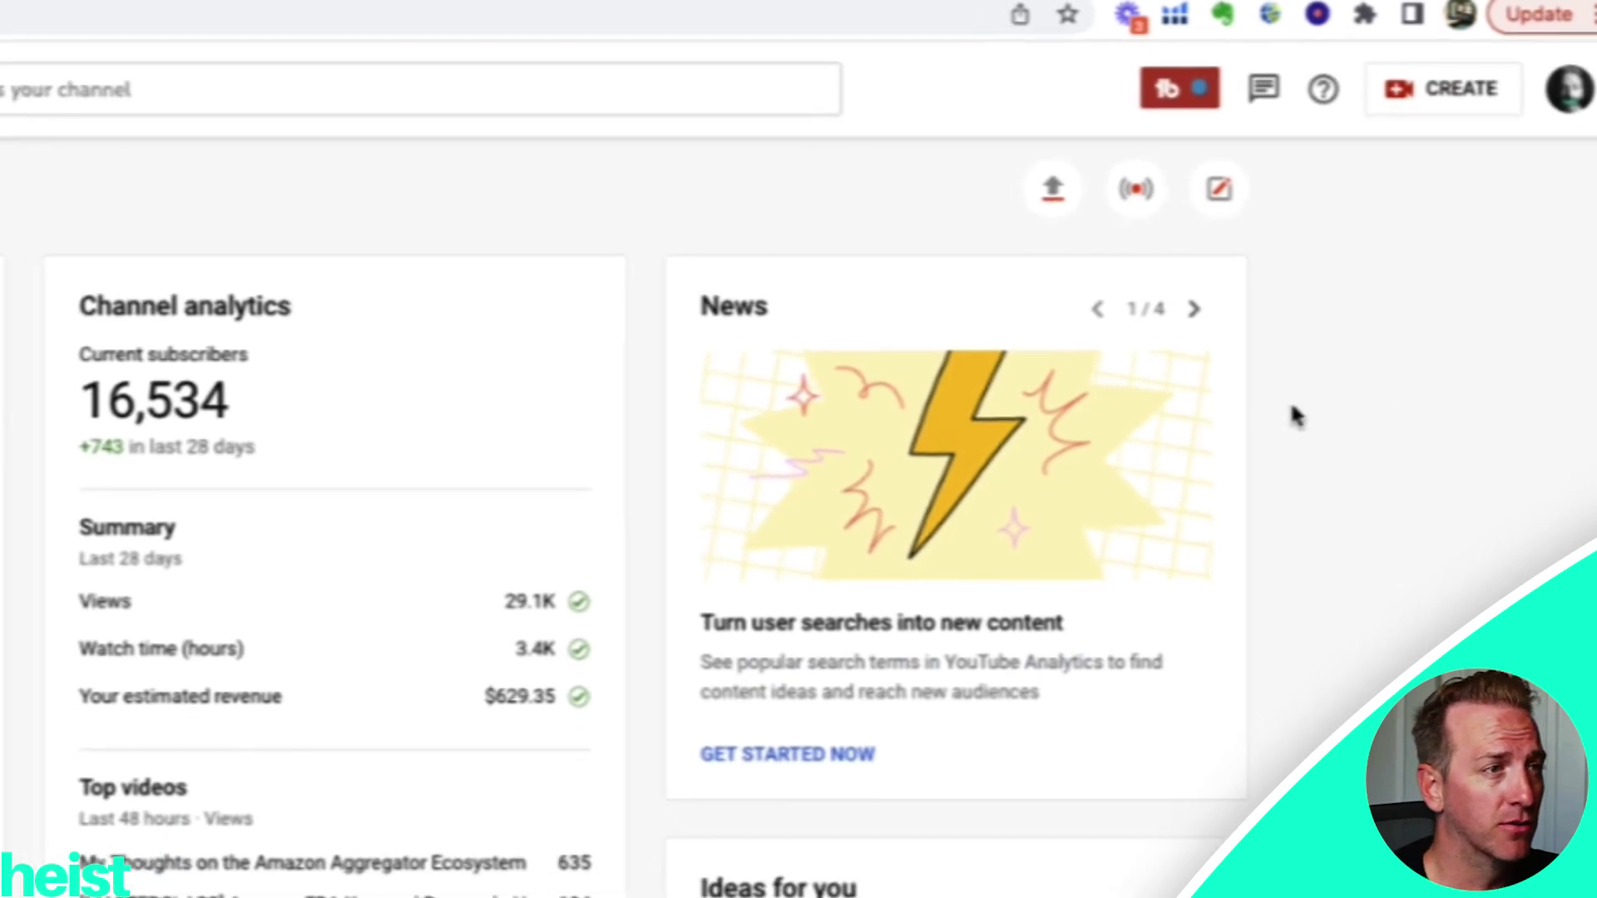
{"action": "left_click", "coordinate": [77, 353]}
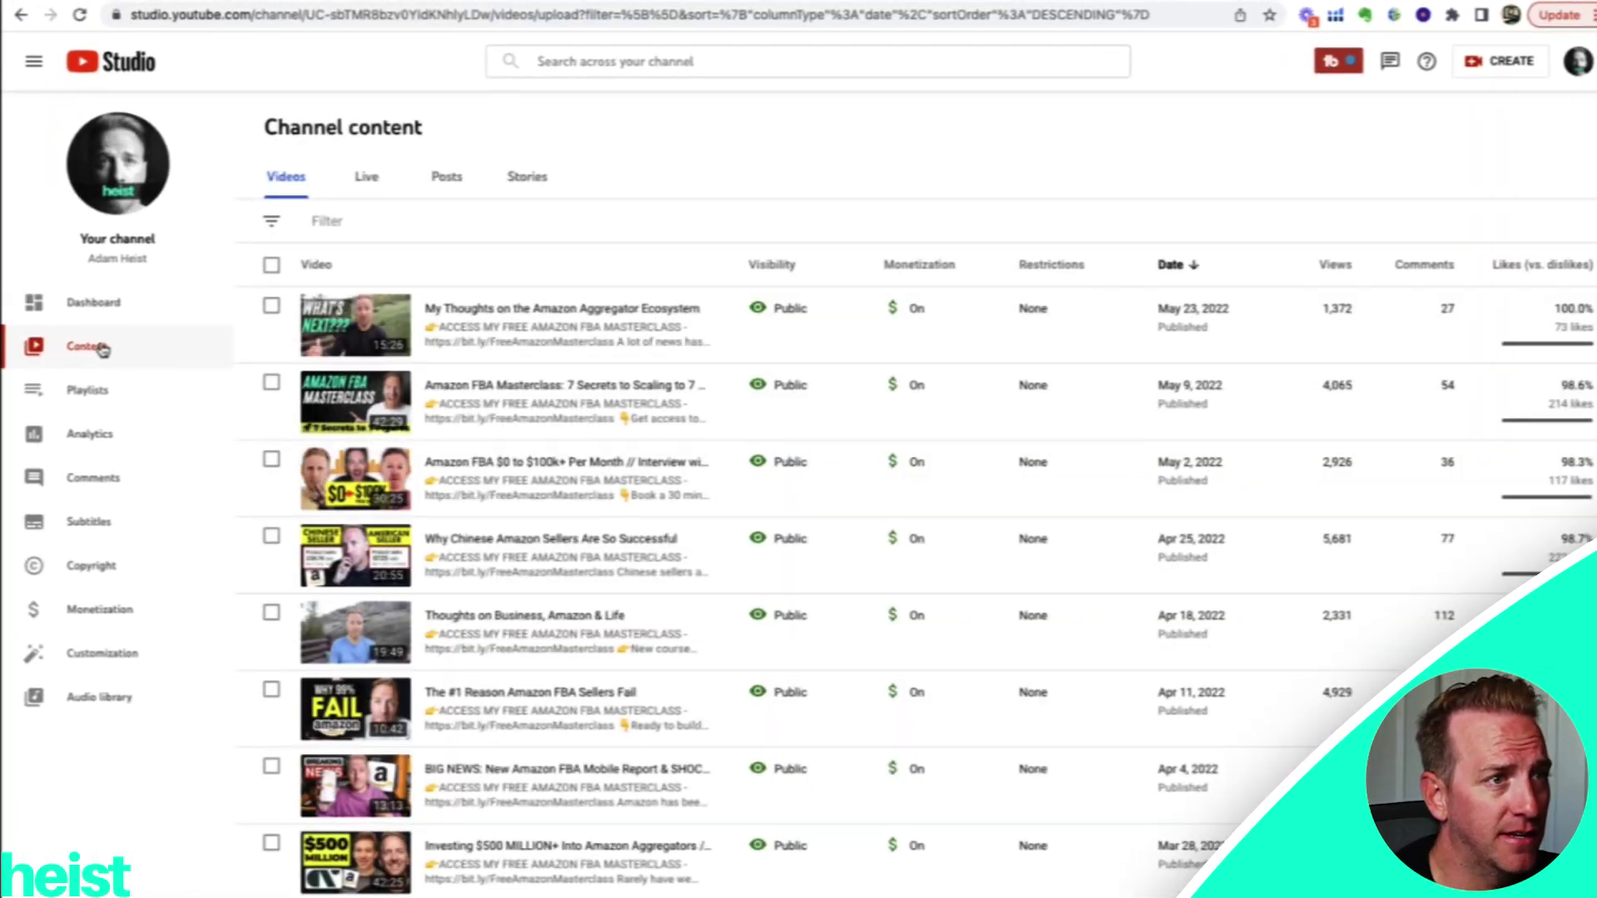
{"action": "left_click", "coordinate": [1314, 265]}
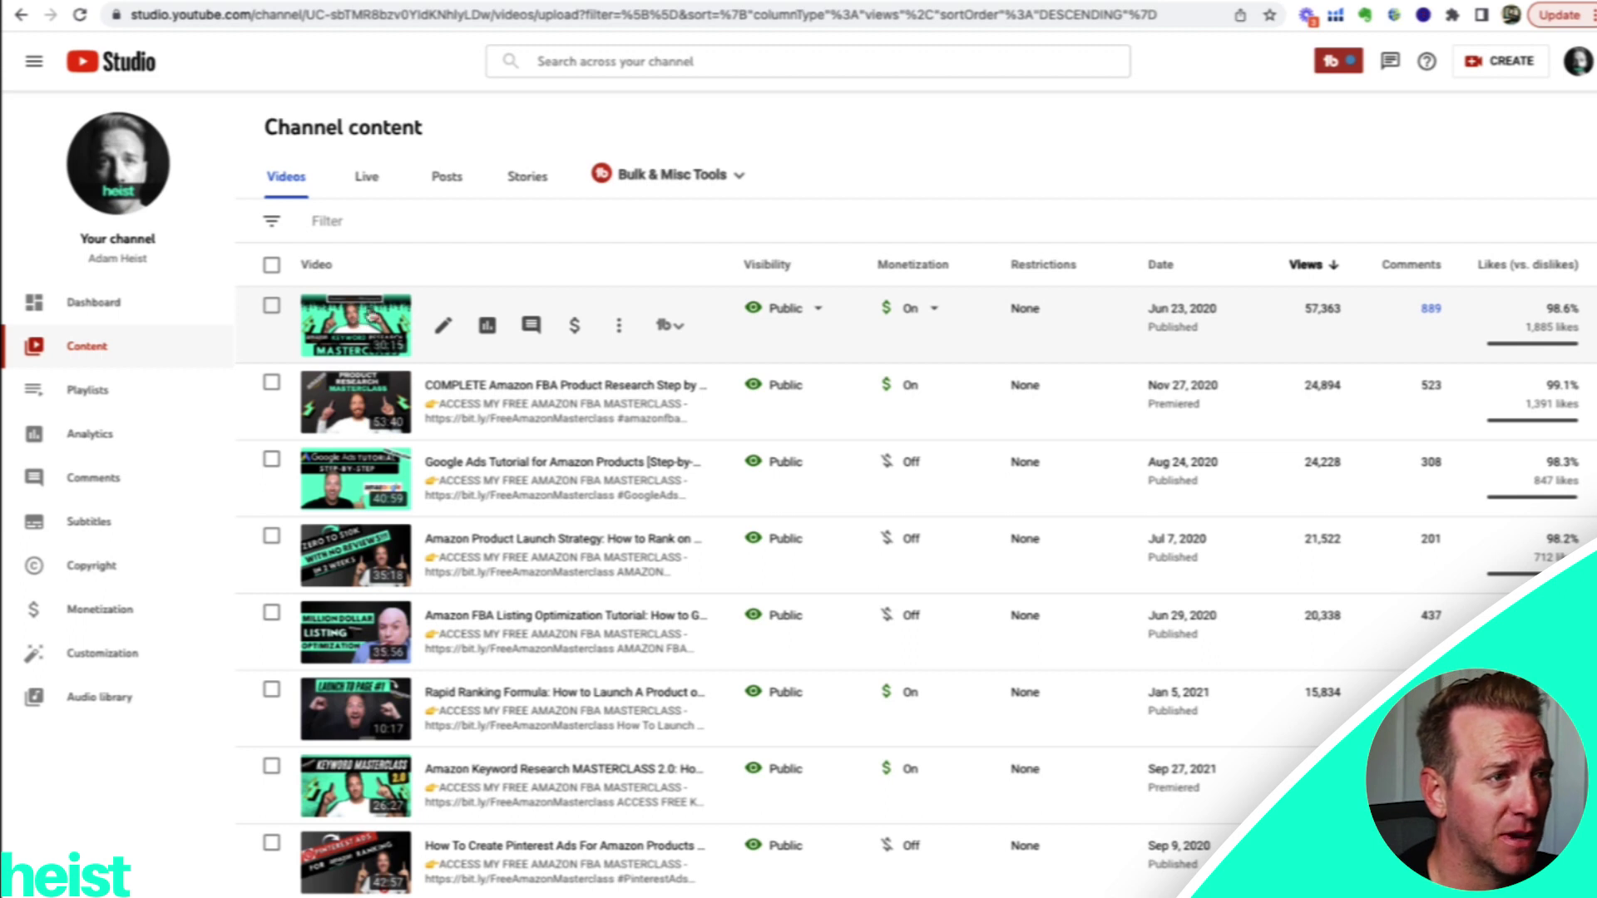
{"action": "left_click", "coordinate": [445, 327]}
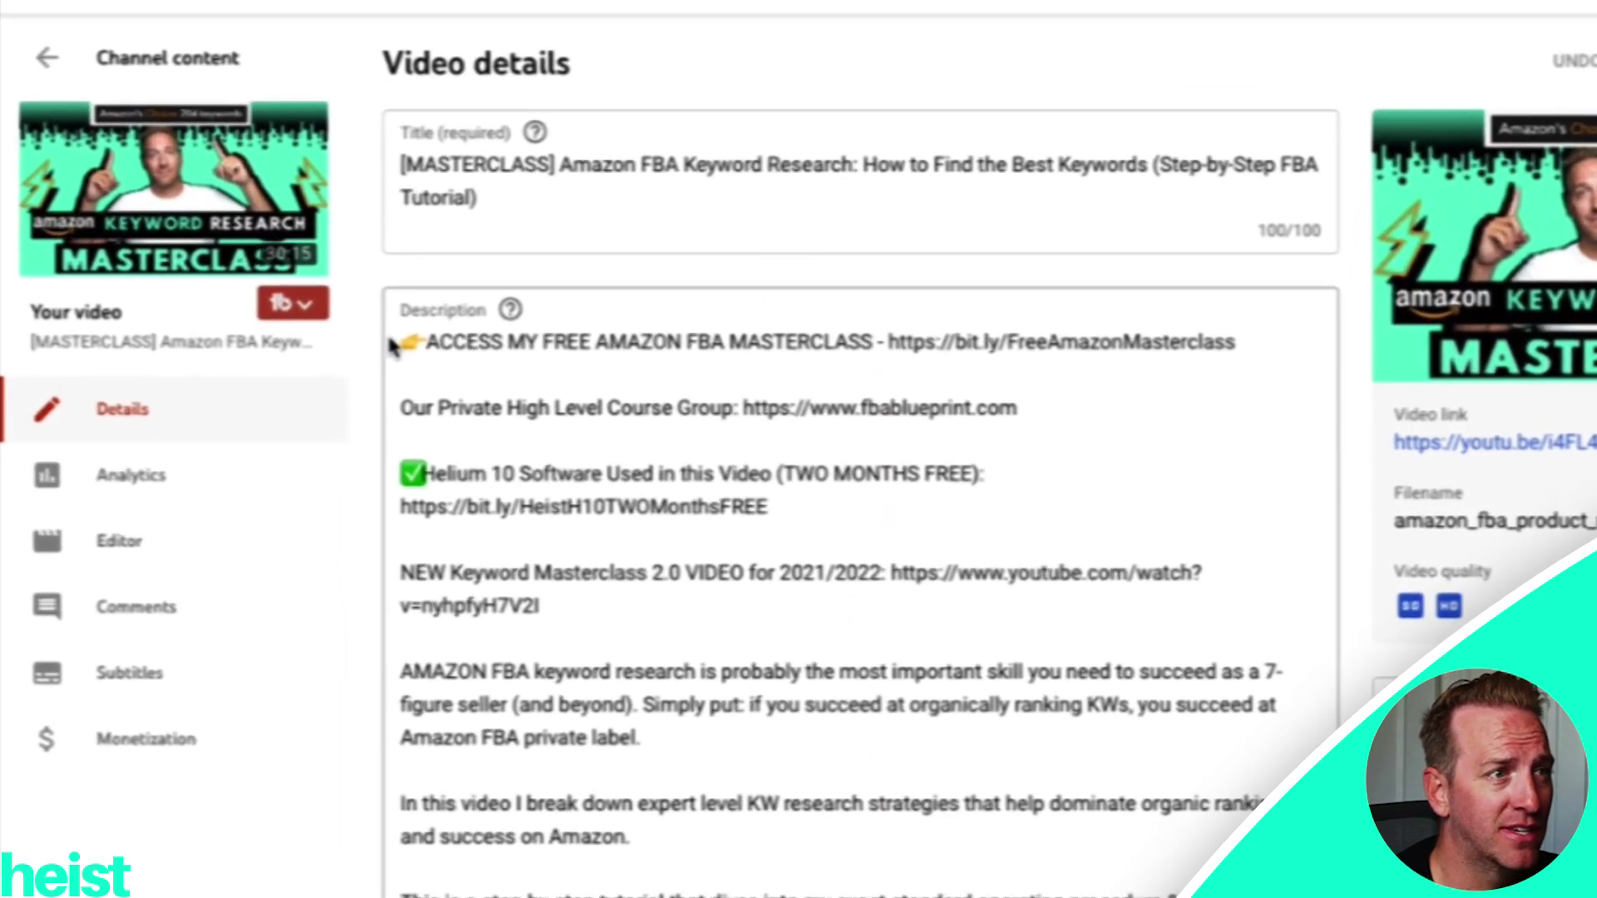
Step: Select the masterclass promo line in the description, then in the pinned comment on the watch page
{"action": "left_click_drag", "start_coordinate": [398, 343], "coordinate": [1185, 347]}
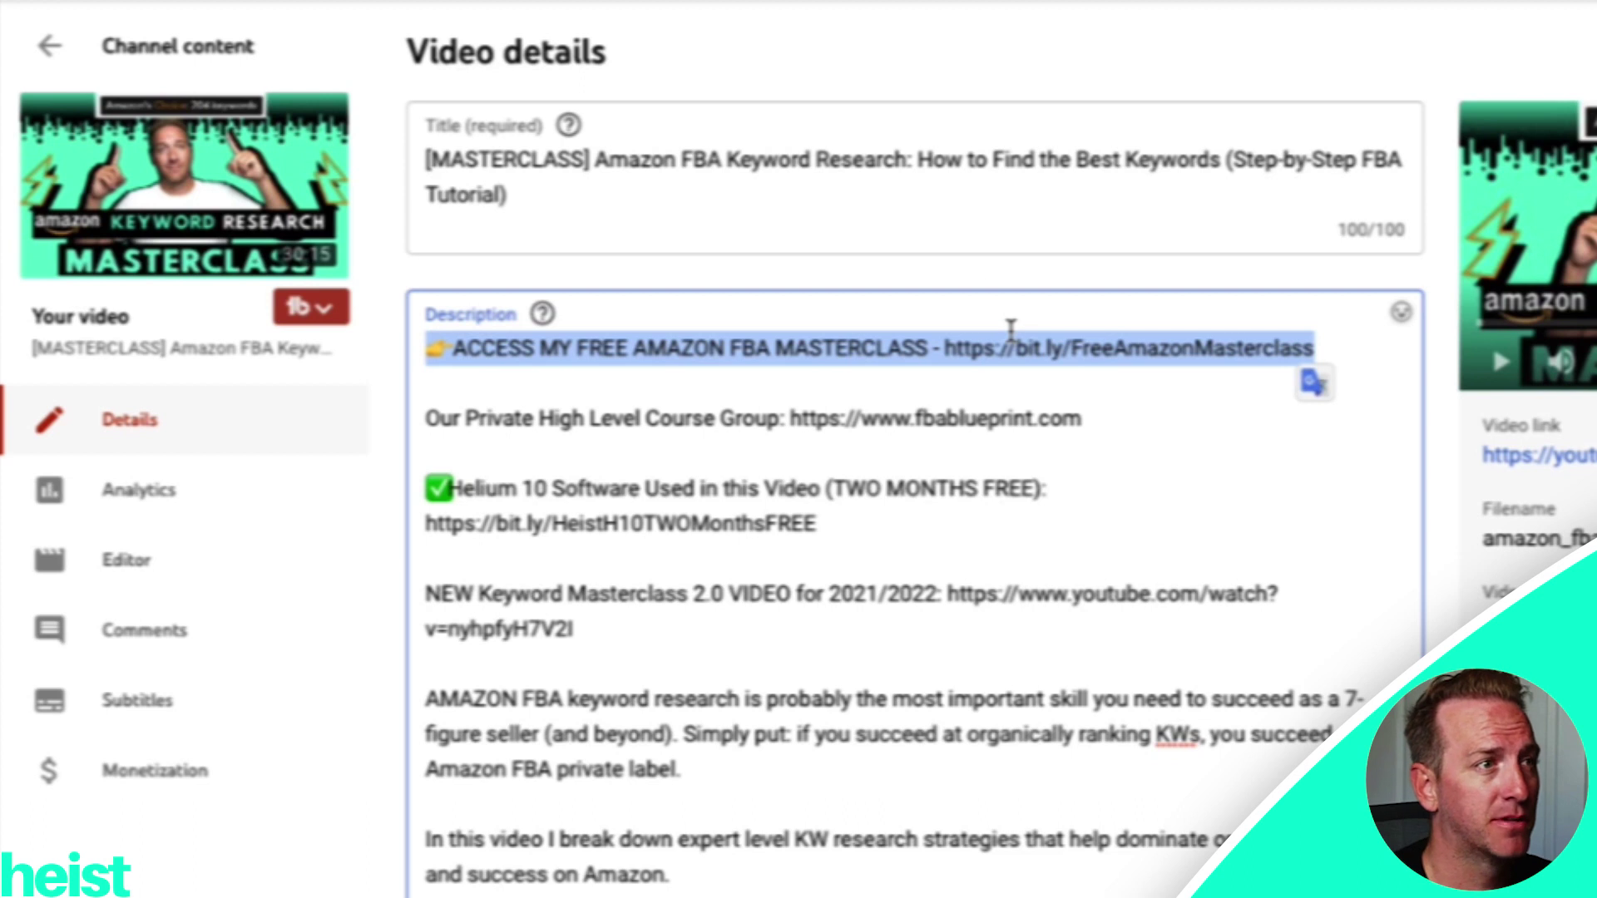
{"action": "left_click", "coordinate": [232, 160]}
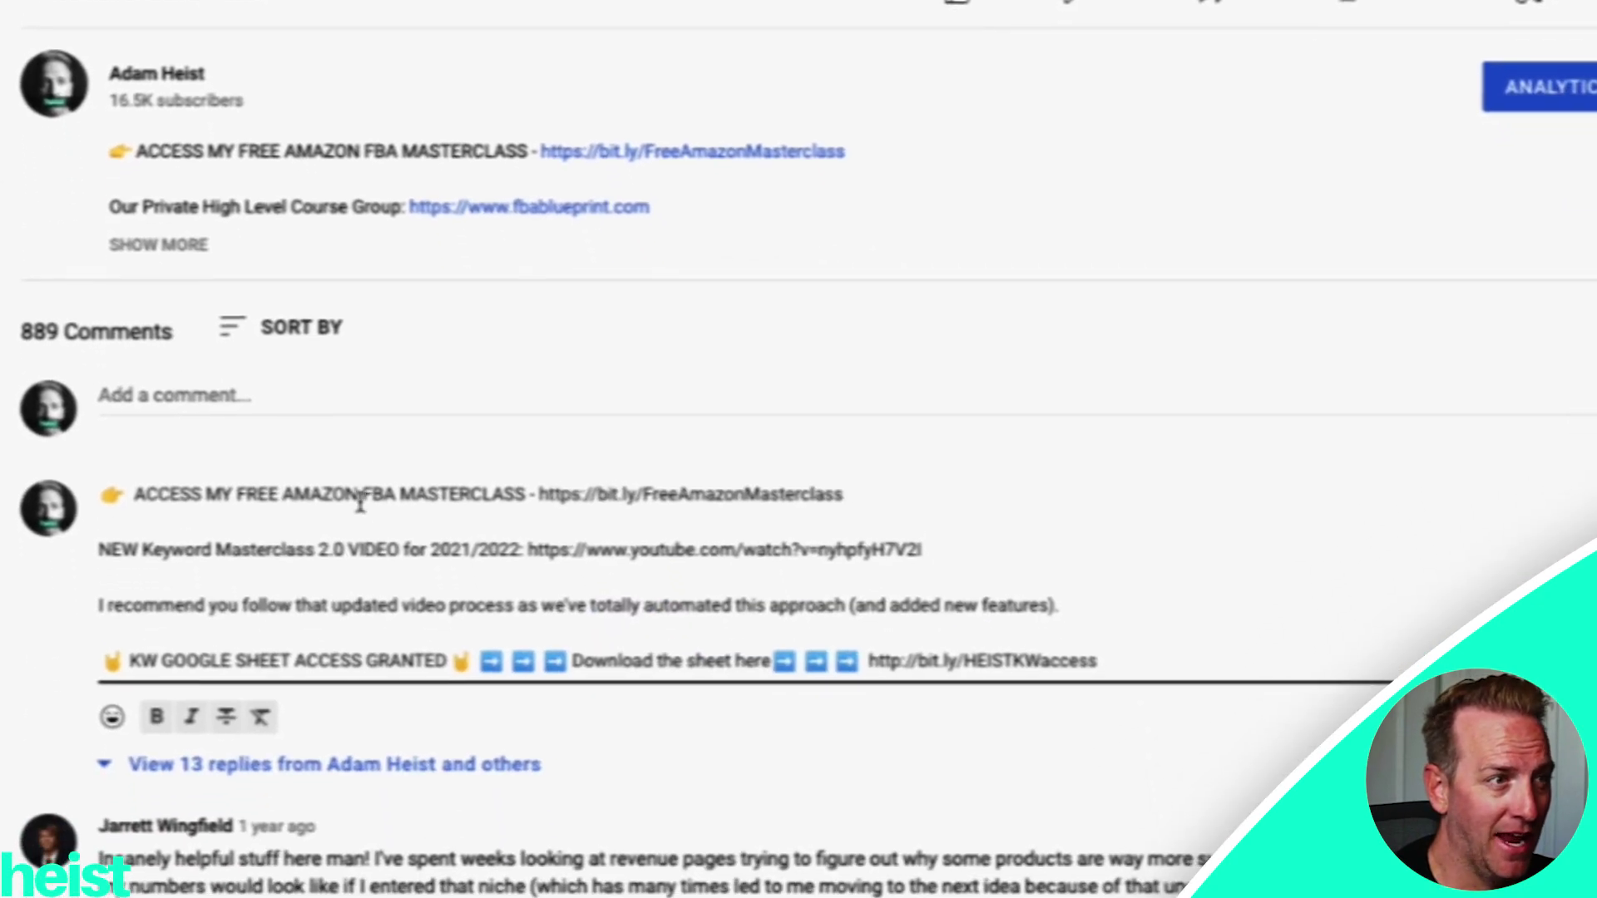
{"action": "left_click_drag", "start_coordinate": [842, 496], "coordinate": [136, 471]}
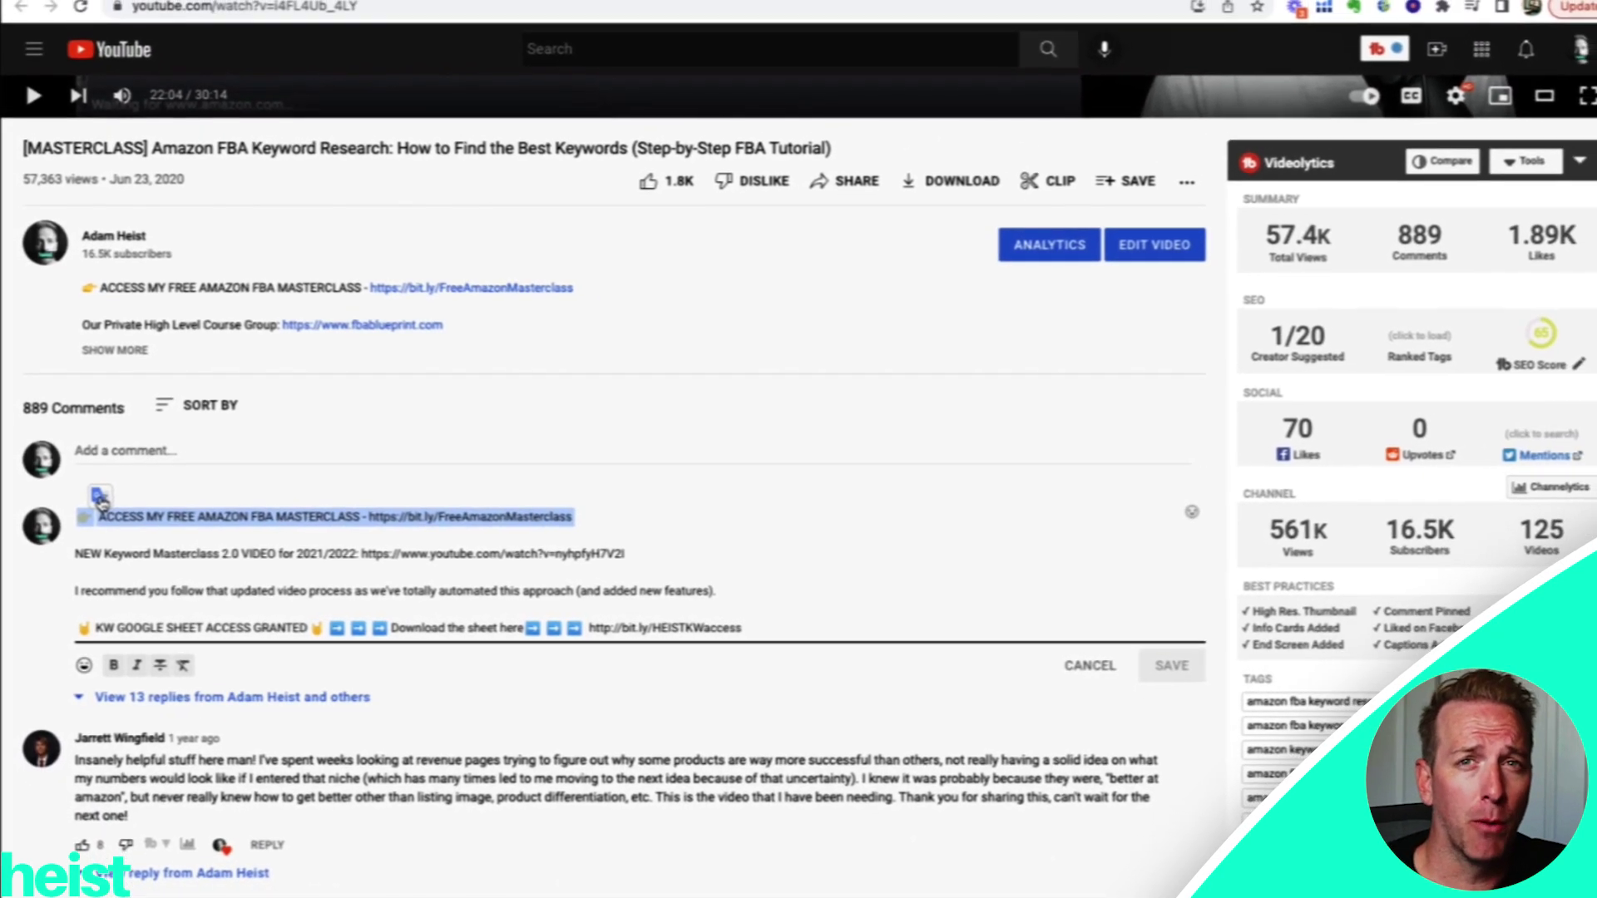
{"action": "left_click", "coordinate": [1404, 10]}
Step: Stop the recording and look over the generated guide's steps
{"action": "left_click", "coordinate": [1421, 167]}
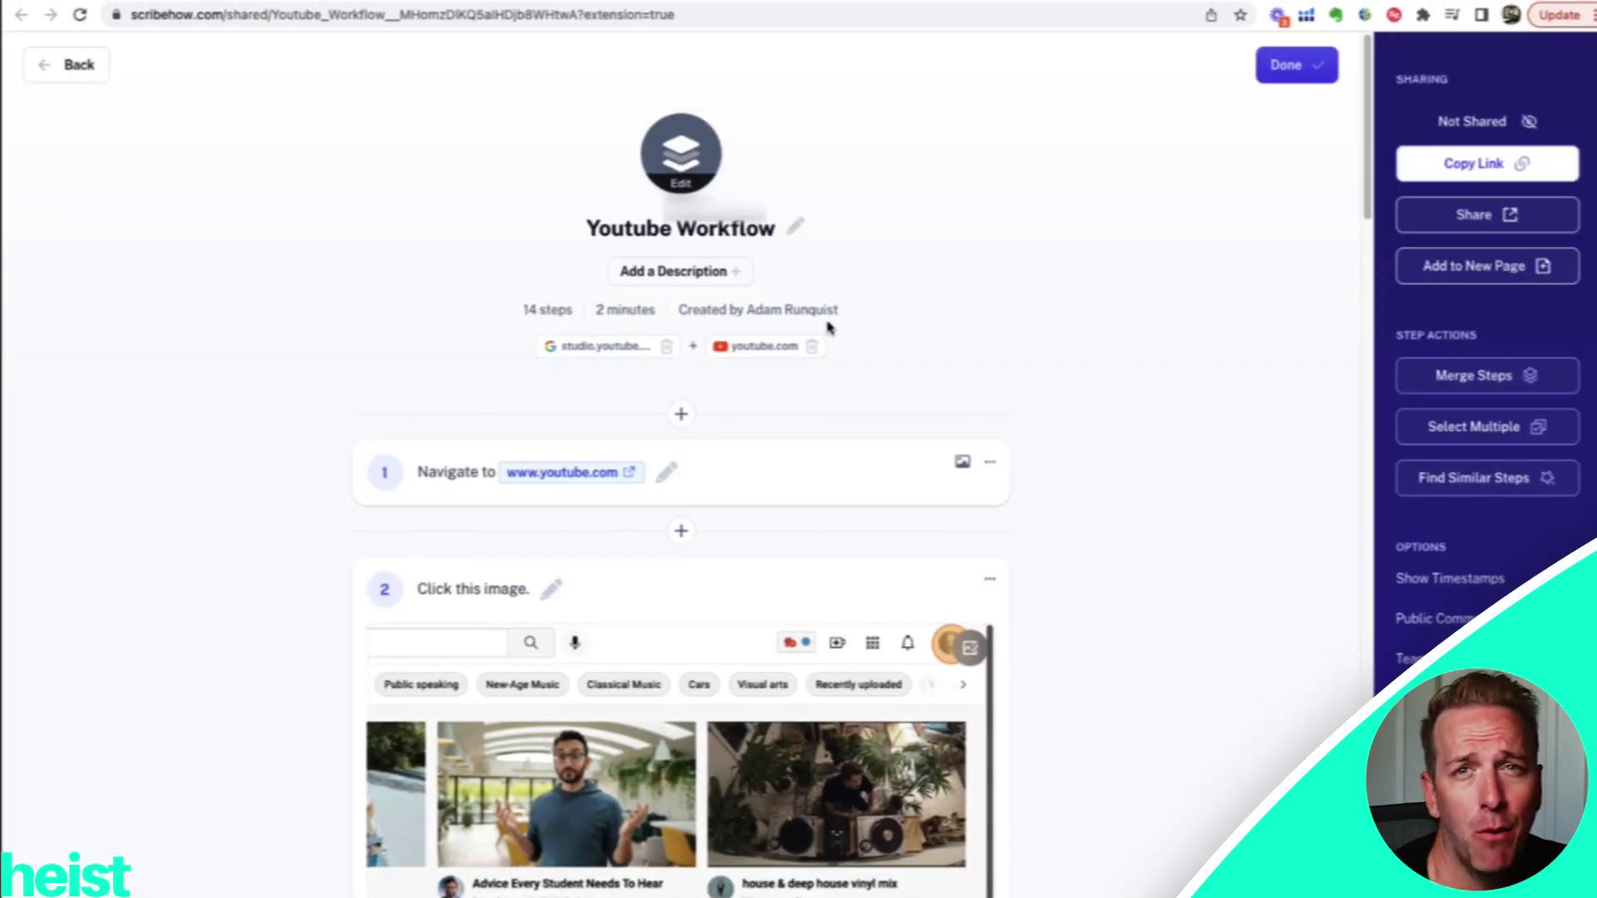
{"action": "scroll", "coordinate": [289, 448], "scroll_direction": "down", "scroll_amount": 20}
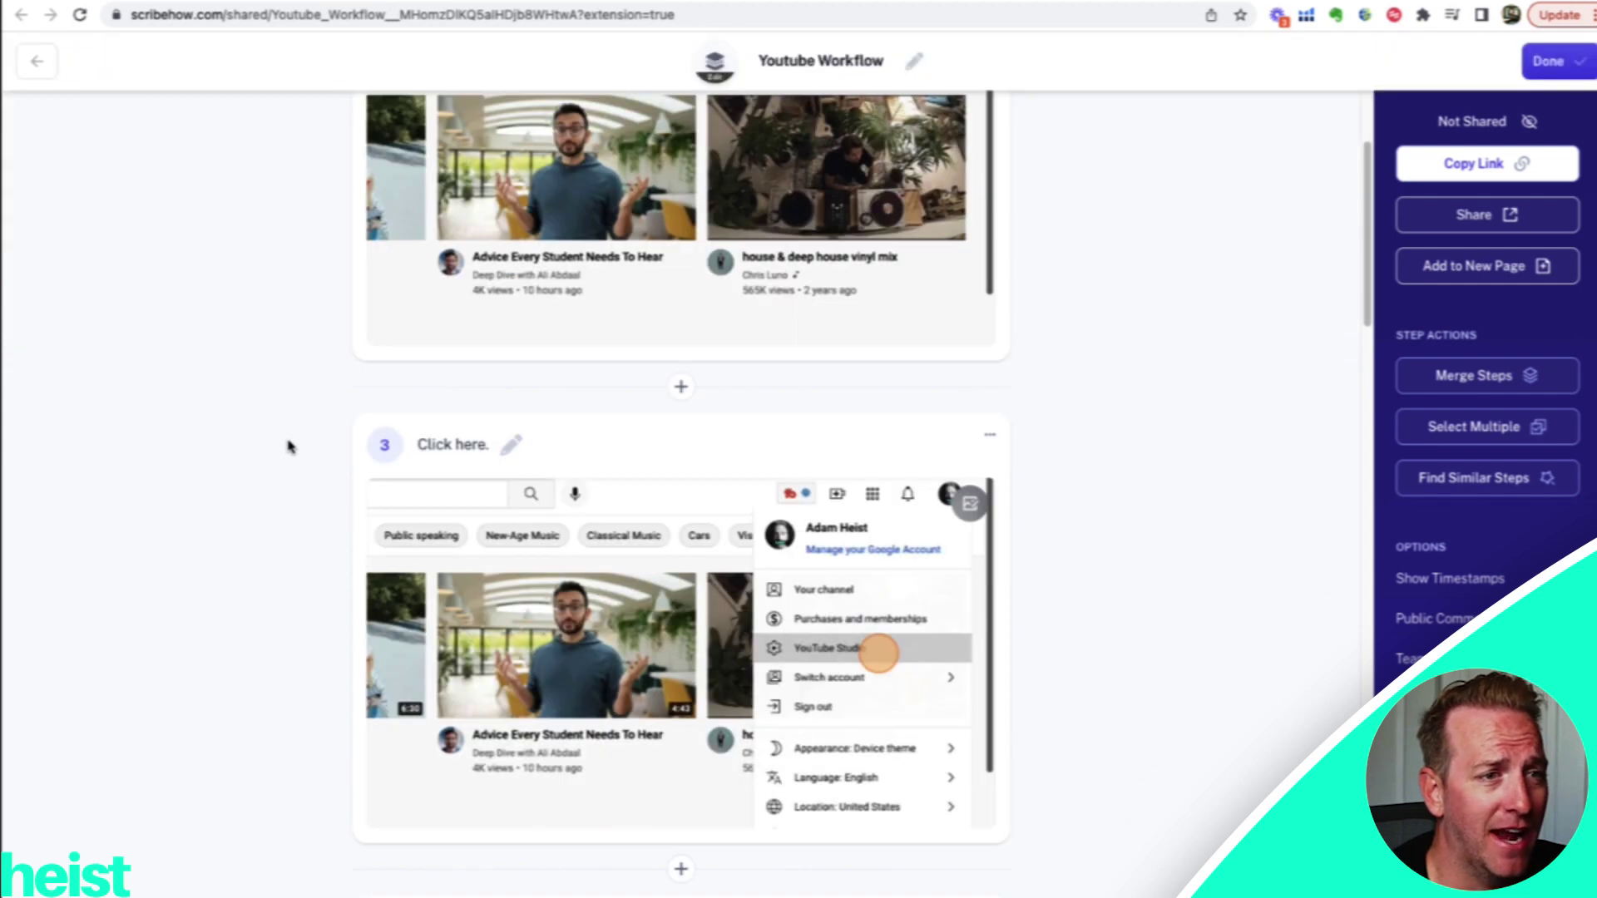
{"action": "scroll", "coordinate": [289, 447], "scroll_direction": "down", "scroll_amount": 6}
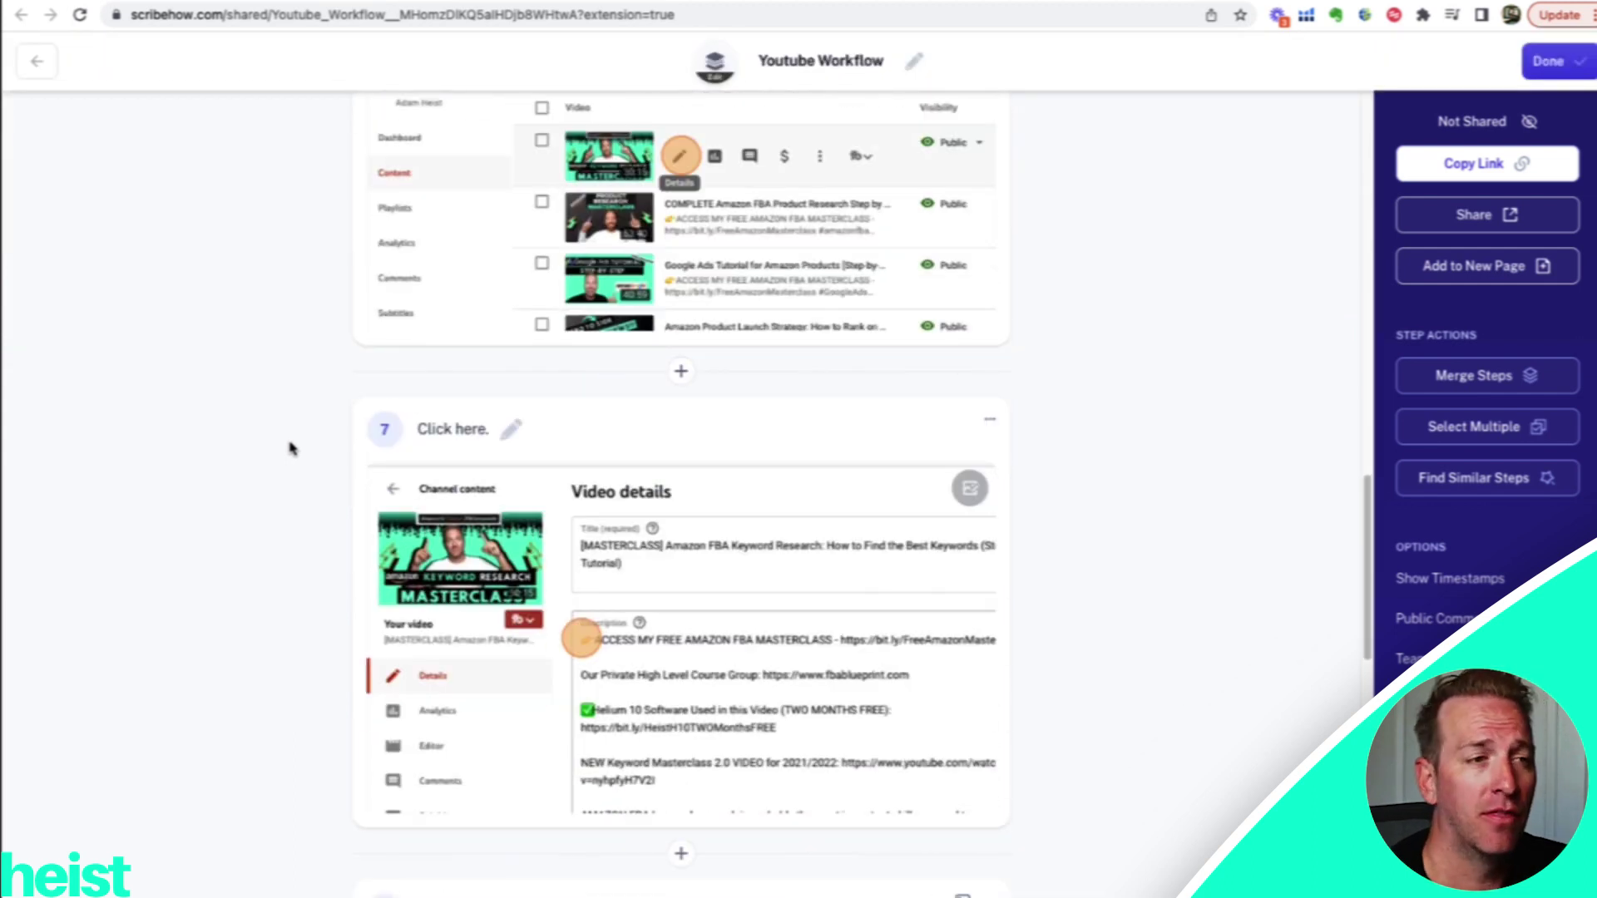
{"action": "scroll", "coordinate": [290, 449], "scroll_direction": "down", "scroll_amount": 4}
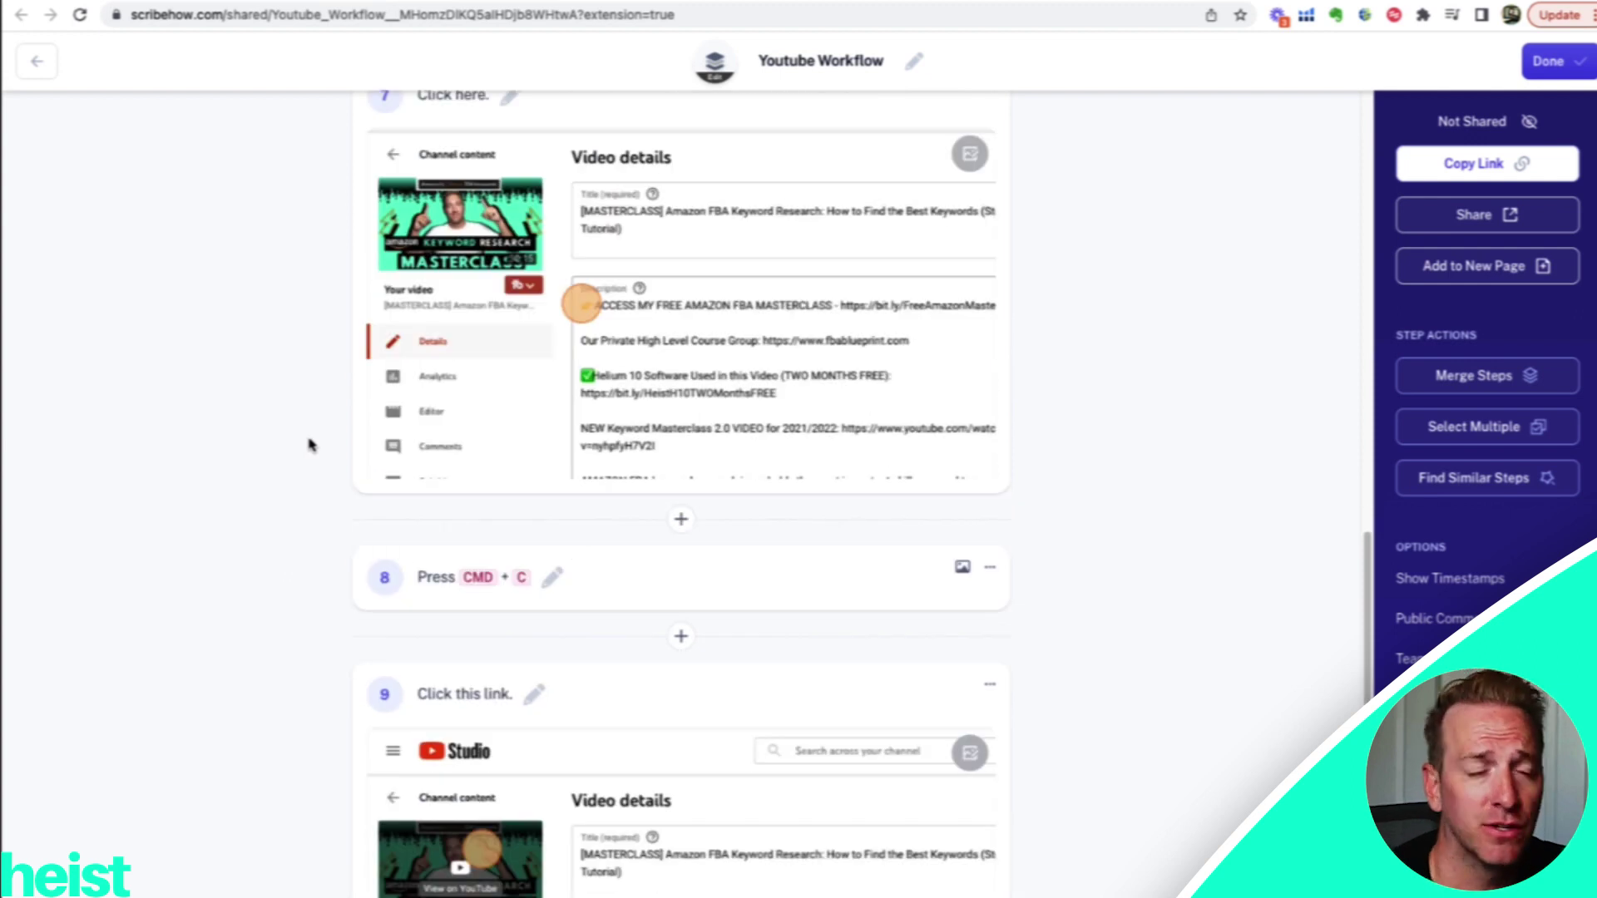
{"action": "scroll", "coordinate": [308, 445], "scroll_direction": "up", "scroll_amount": 20}
Step: Retitle the guide 'How To Add Promo Link to Youtube Description'
{"action": "left_click_drag", "start_coordinate": [797, 231], "coordinate": [545, 235]}
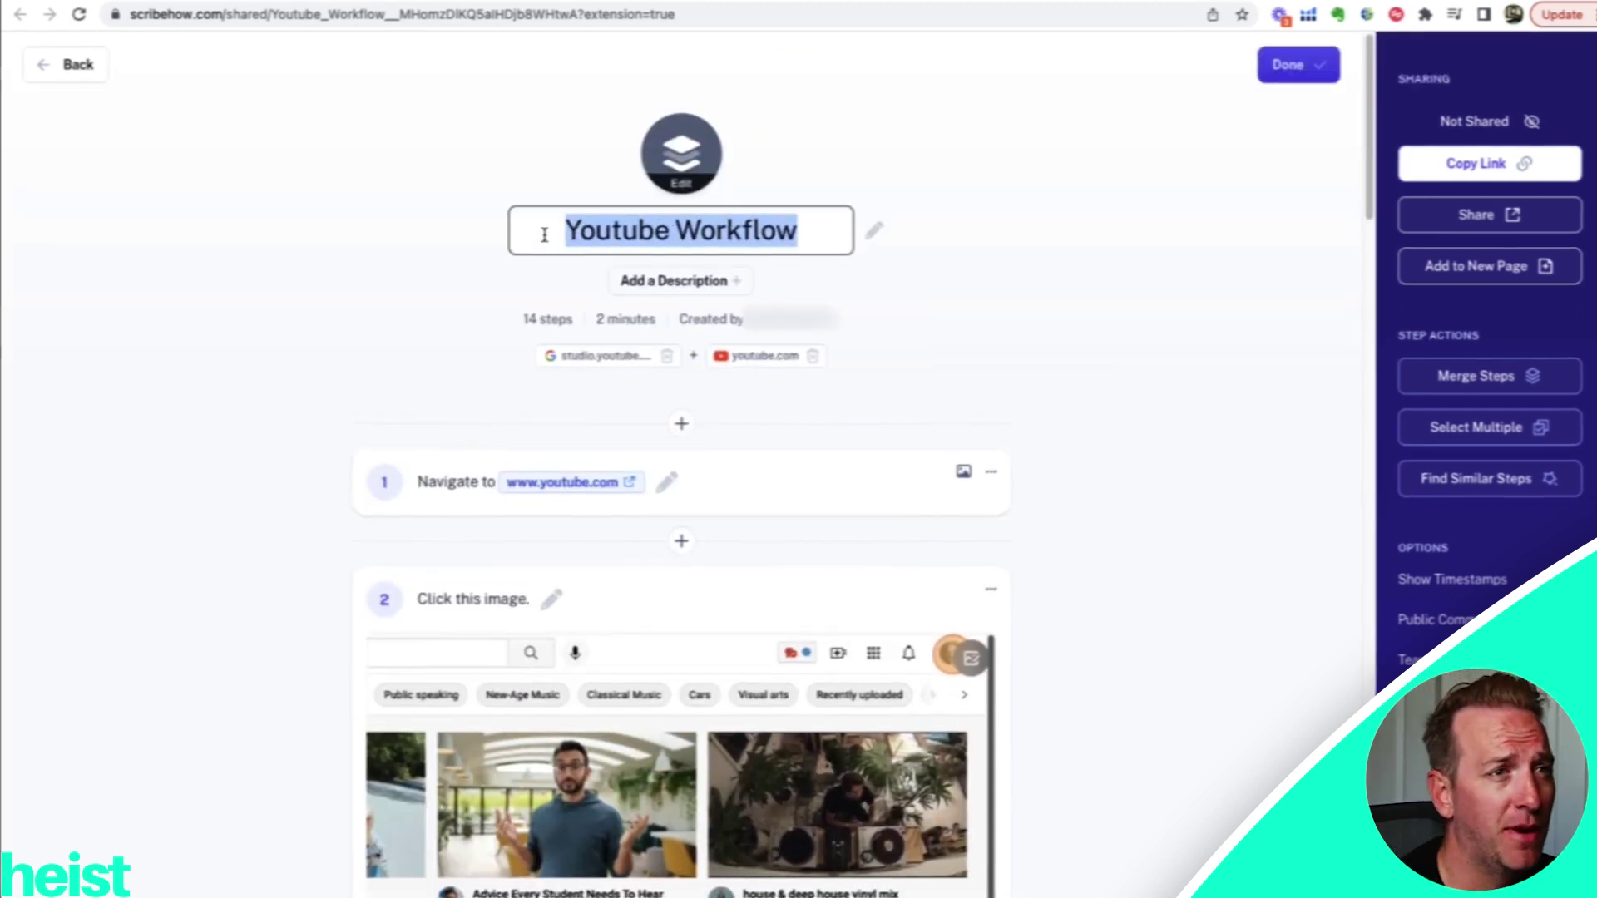
{"action": "type", "text": "How To Add Promo Link to Youtube Description"}
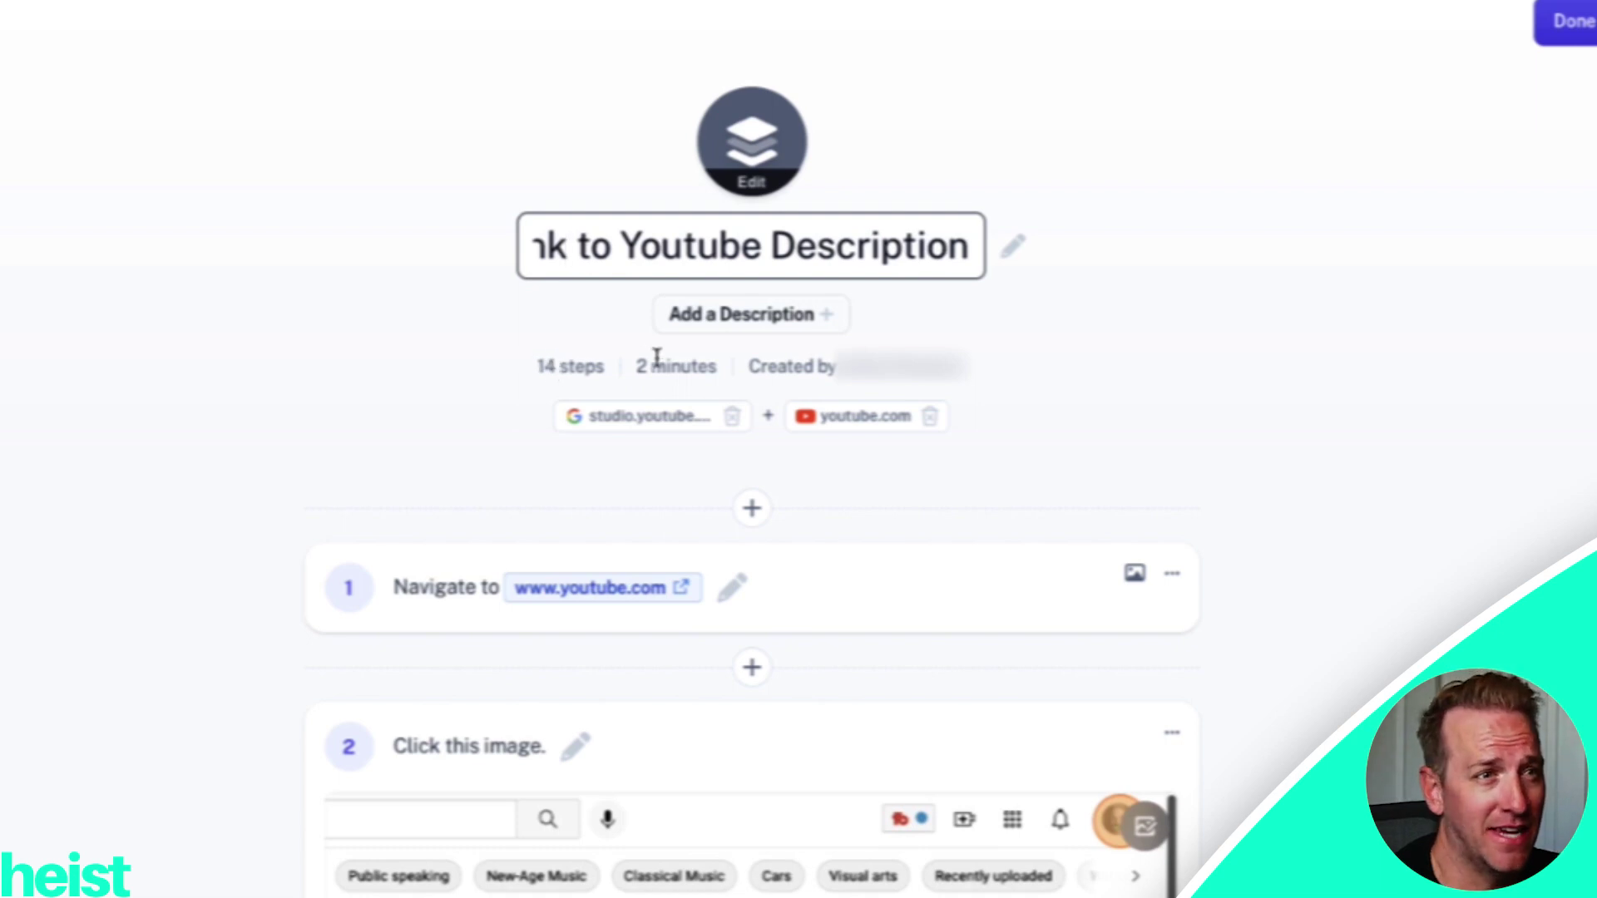
{"action": "left_click", "coordinate": [653, 372]}
{"action": "scroll", "coordinate": [777, 499], "scroll_direction": "down", "scroll_amount": 3}
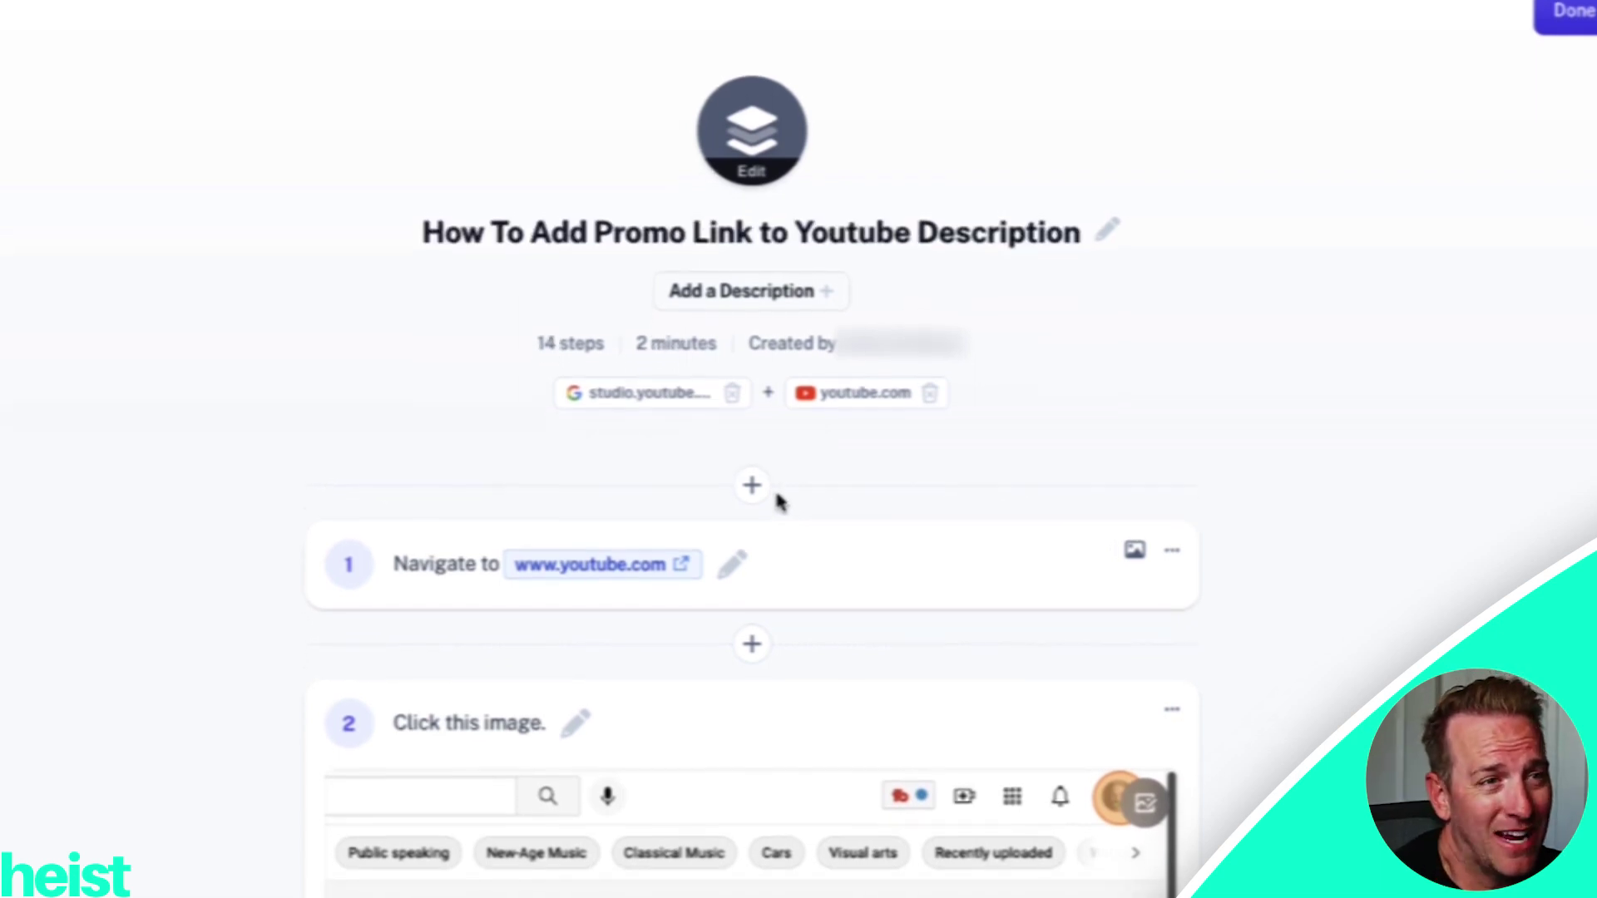
Step: Insert an 'Introduction' section header above step 1
{"action": "left_click", "coordinate": [749, 296]}
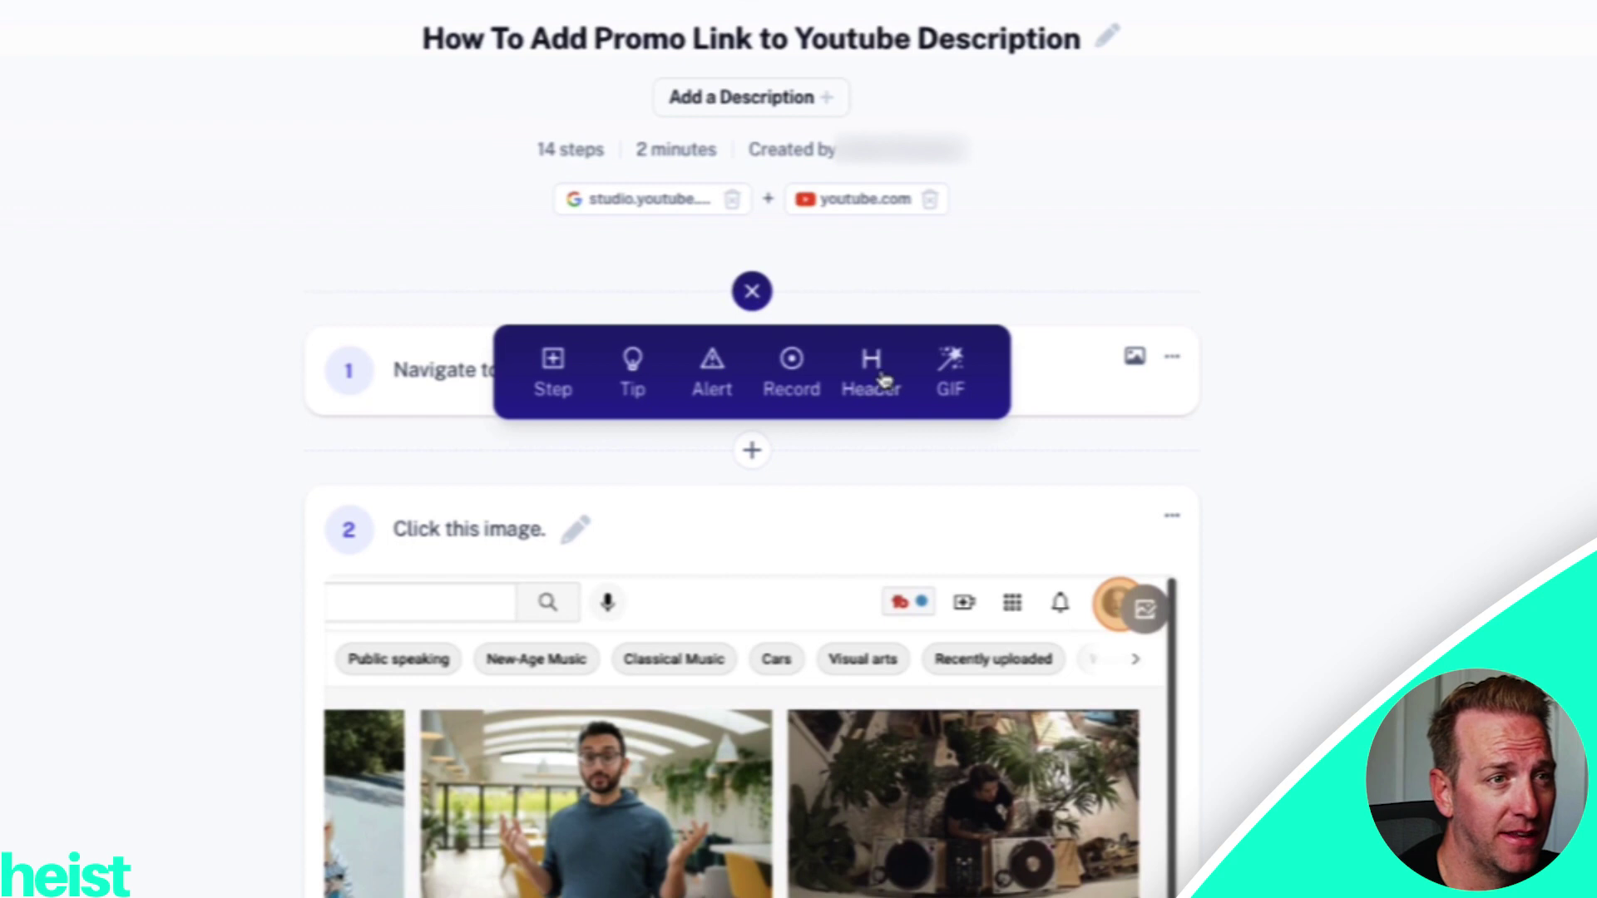
{"action": "left_click", "coordinate": [880, 376]}
{"action": "left_click", "coordinate": [803, 345]}
{"action": "left_click_drag", "start_coordinate": [802, 350], "coordinate": [574, 354]}
{"action": "type", "text": "Introduction"}
{"action": "key", "text": "Return"}
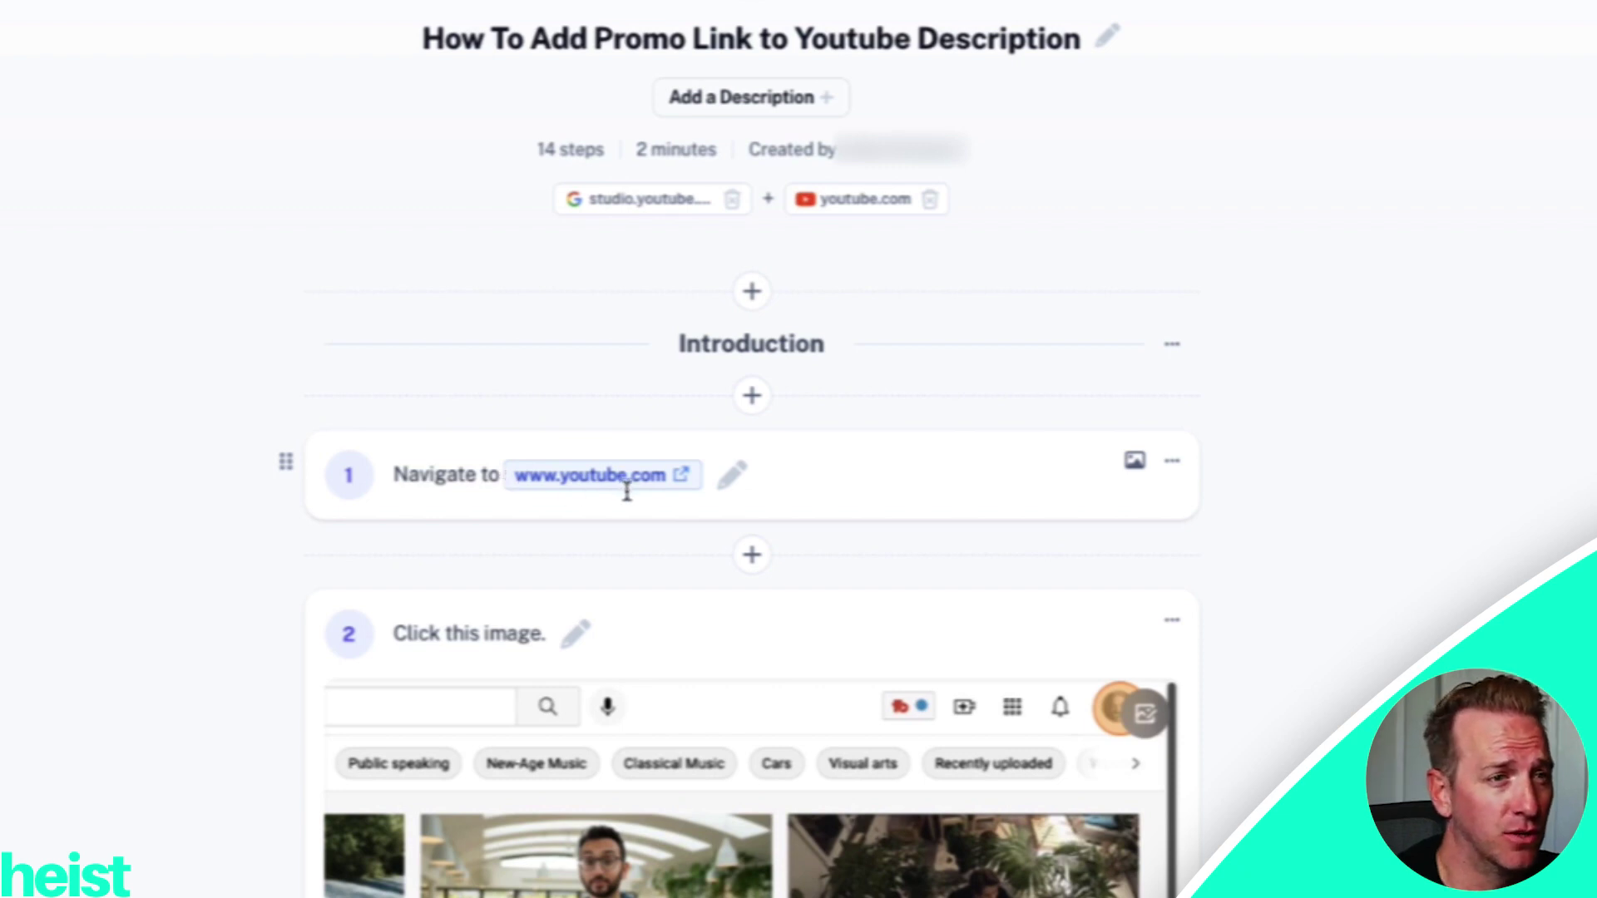
Step: Edit step 2's caption, replacing the words 'this image' with 'a'
{"action": "scroll", "coordinate": [764, 585], "scroll_direction": "down", "scroll_amount": 2}
{"action": "left_click", "coordinate": [576, 527]}
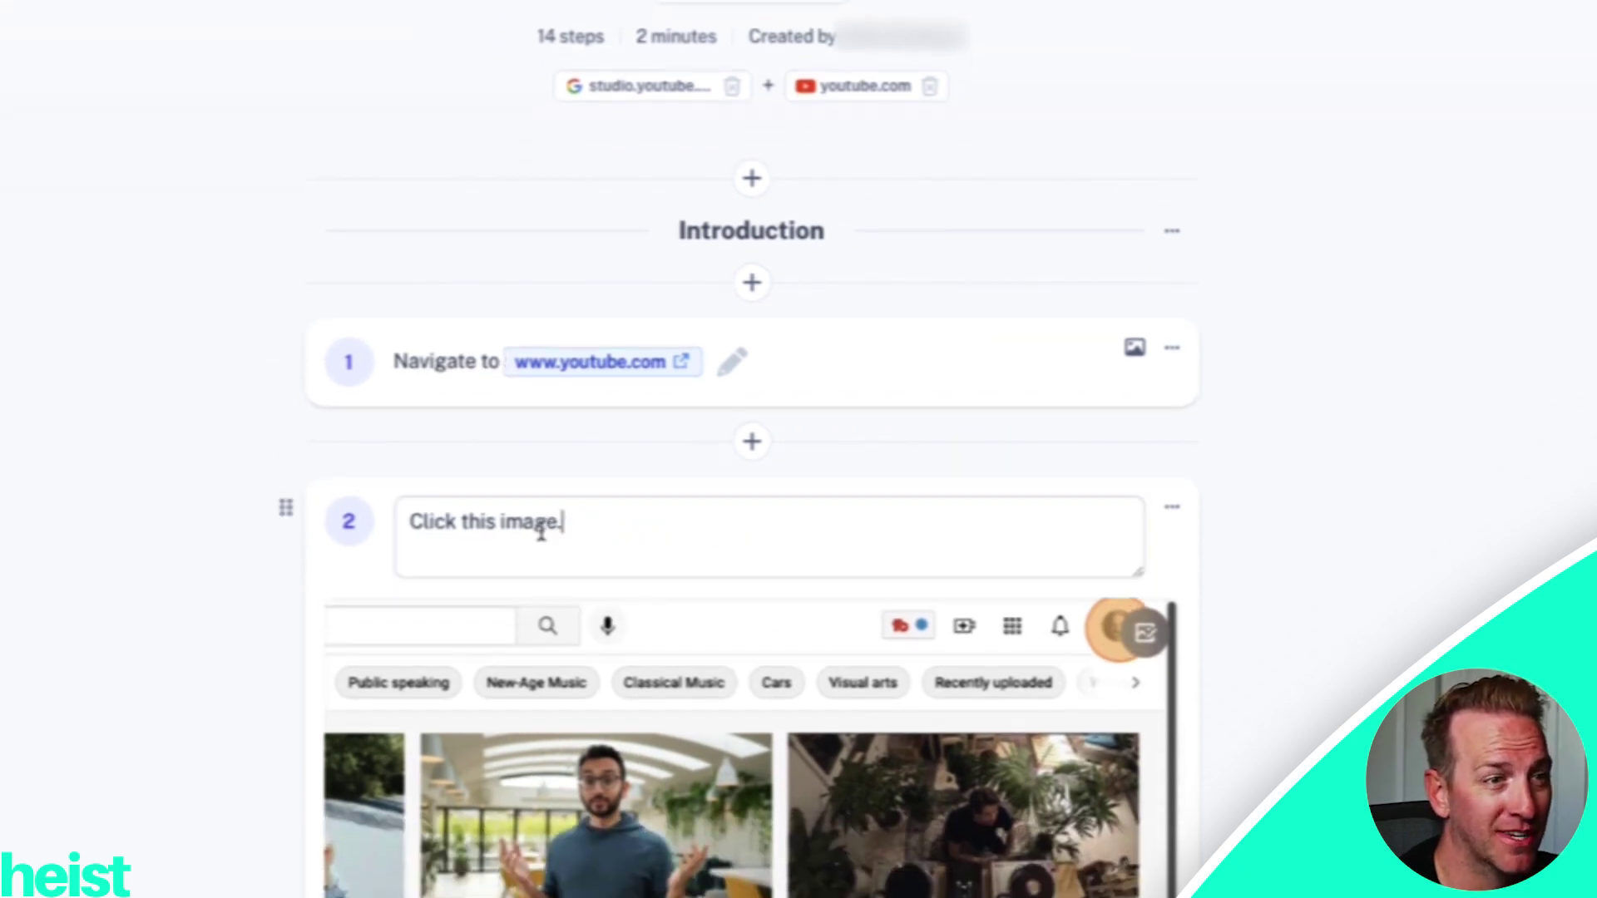
{"action": "left_click_drag", "start_coordinate": [587, 521], "coordinate": [505, 526]}
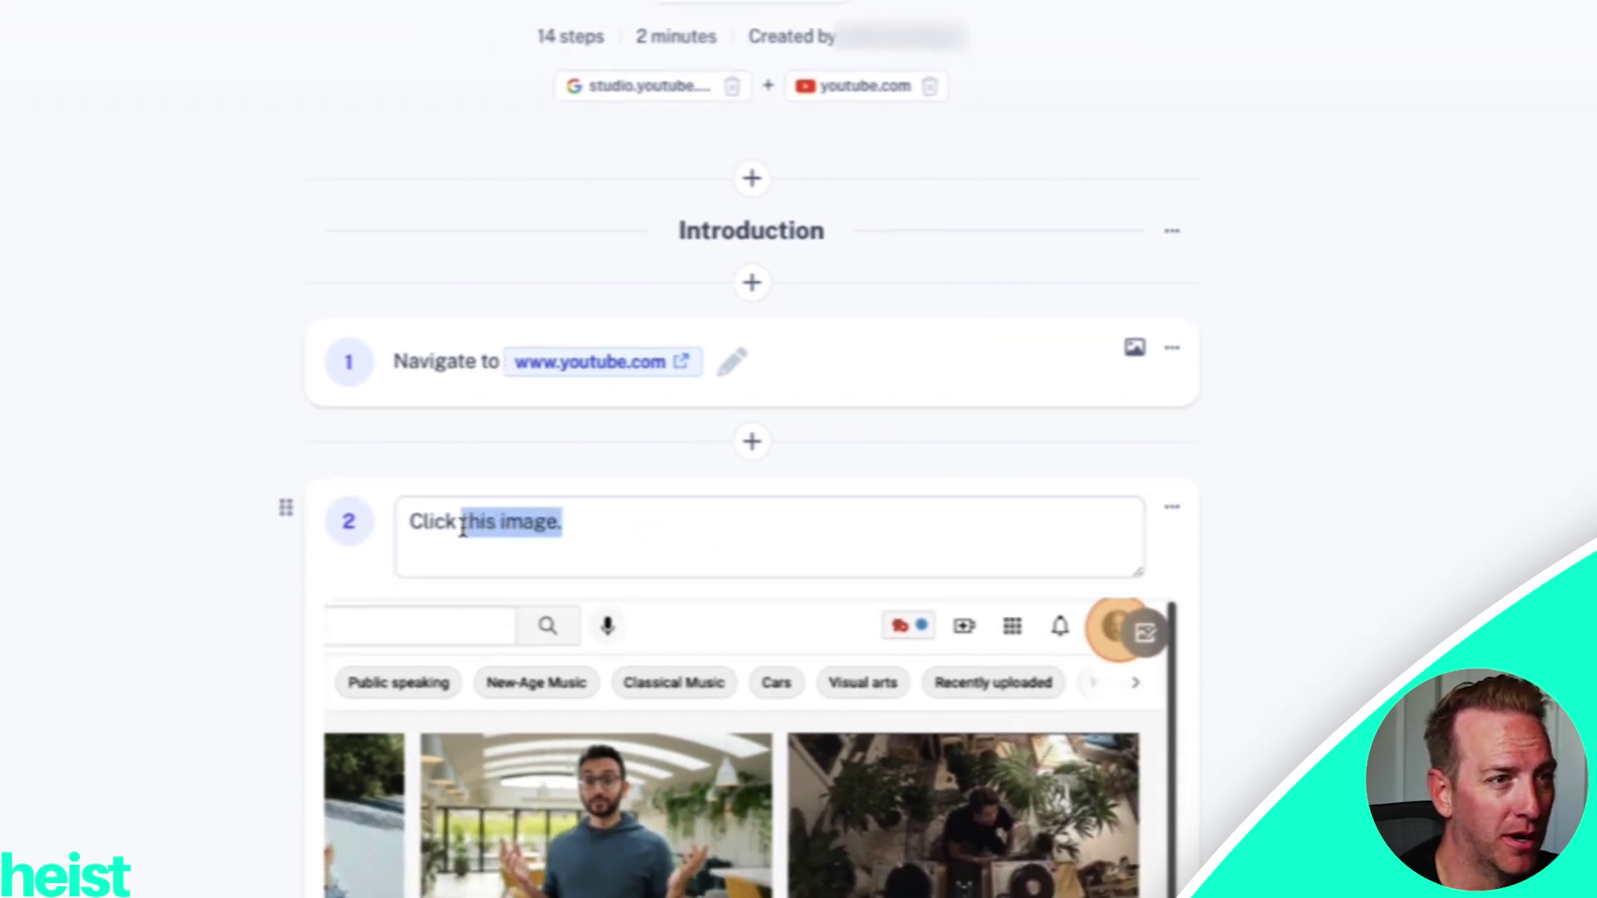
{"action": "type", "text": "account logo top right"}
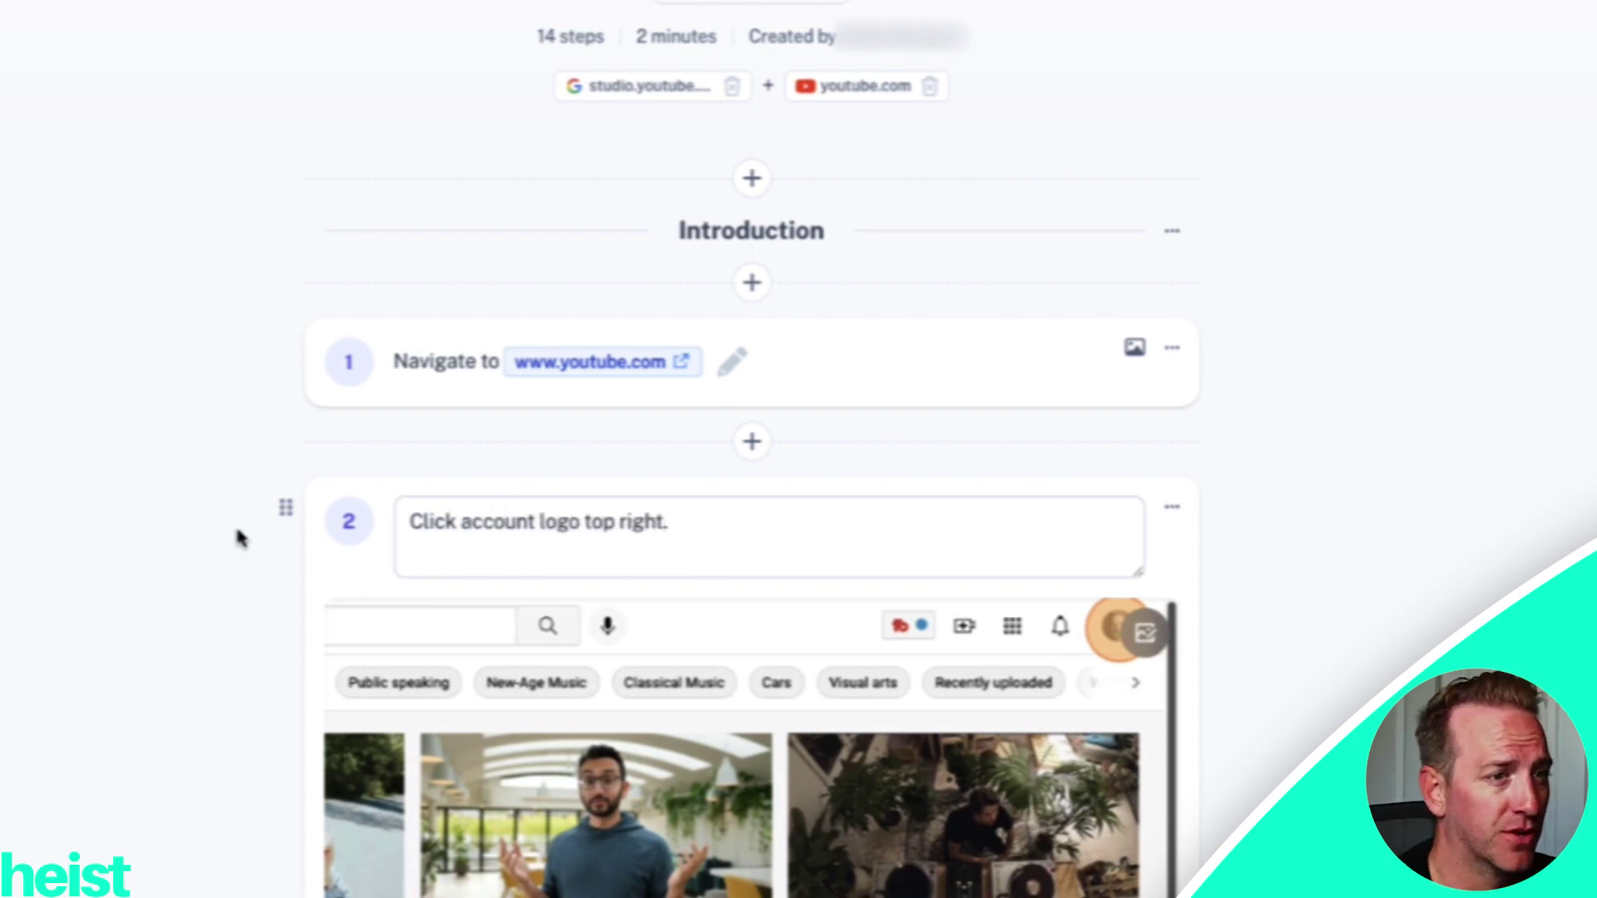
{"action": "left_click", "coordinate": [241, 539]}
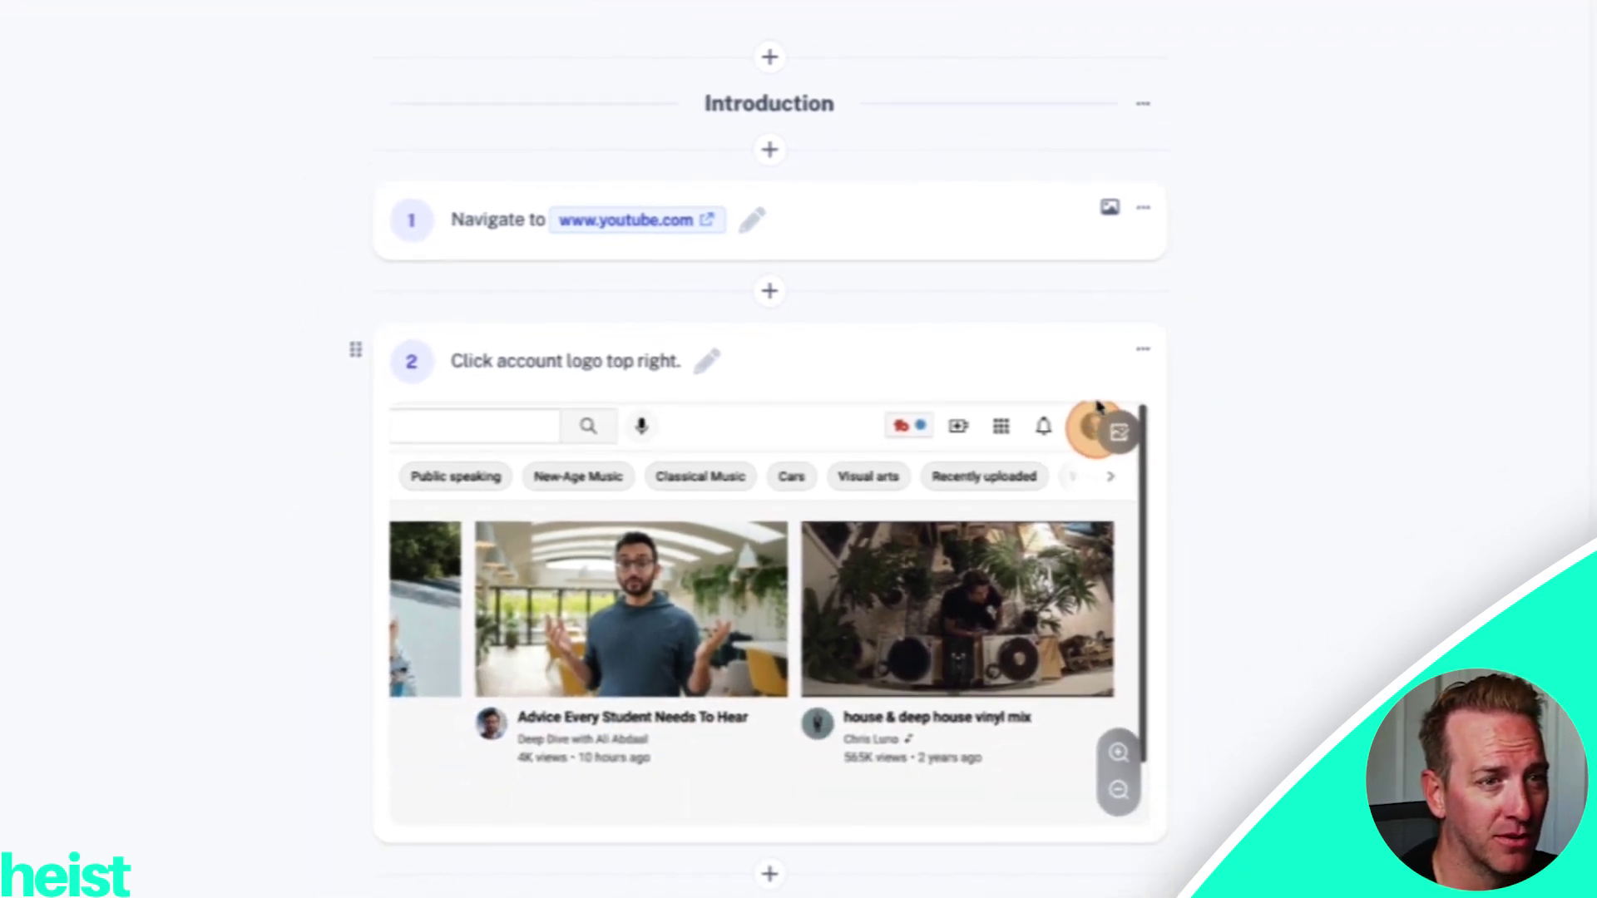
Step: Try reordering the Click Content step, then add a block between steps 3 and 4
{"action": "scroll", "coordinate": [881, 516], "scroll_direction": "down", "scroll_amount": 14}
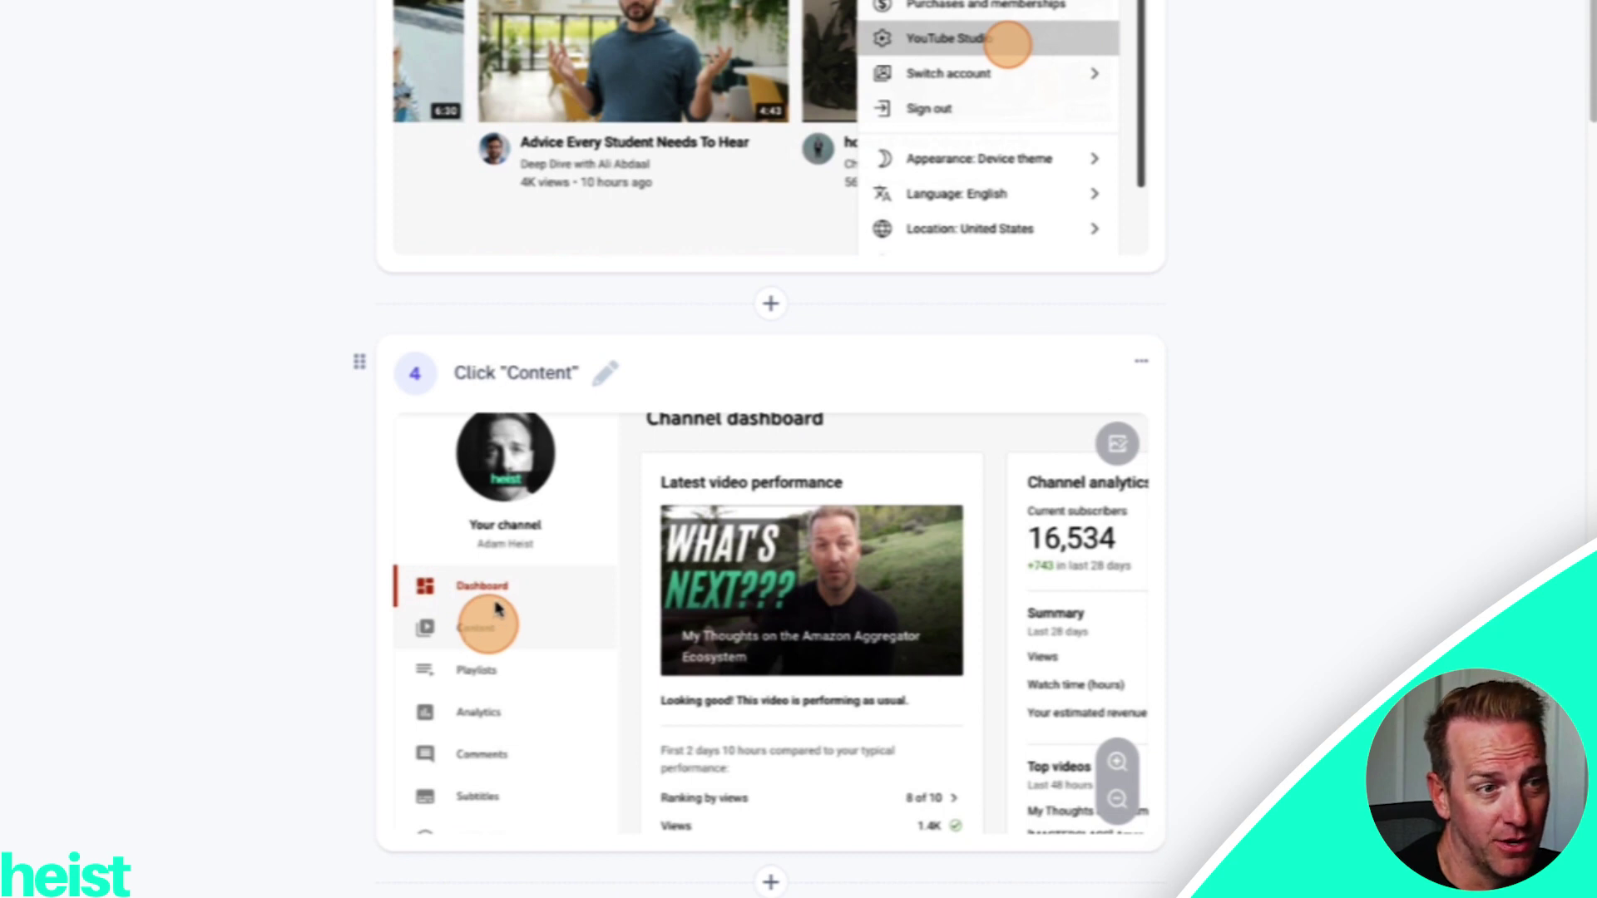
{"action": "mouse_move", "coordinate": [358, 368]}
{"action": "left_mouse_down"}
{"action": "mouse_move", "coordinate": [358, 34]}
{"action": "mouse_move", "coordinate": [356, 400]}
{"action": "left_mouse_up"}
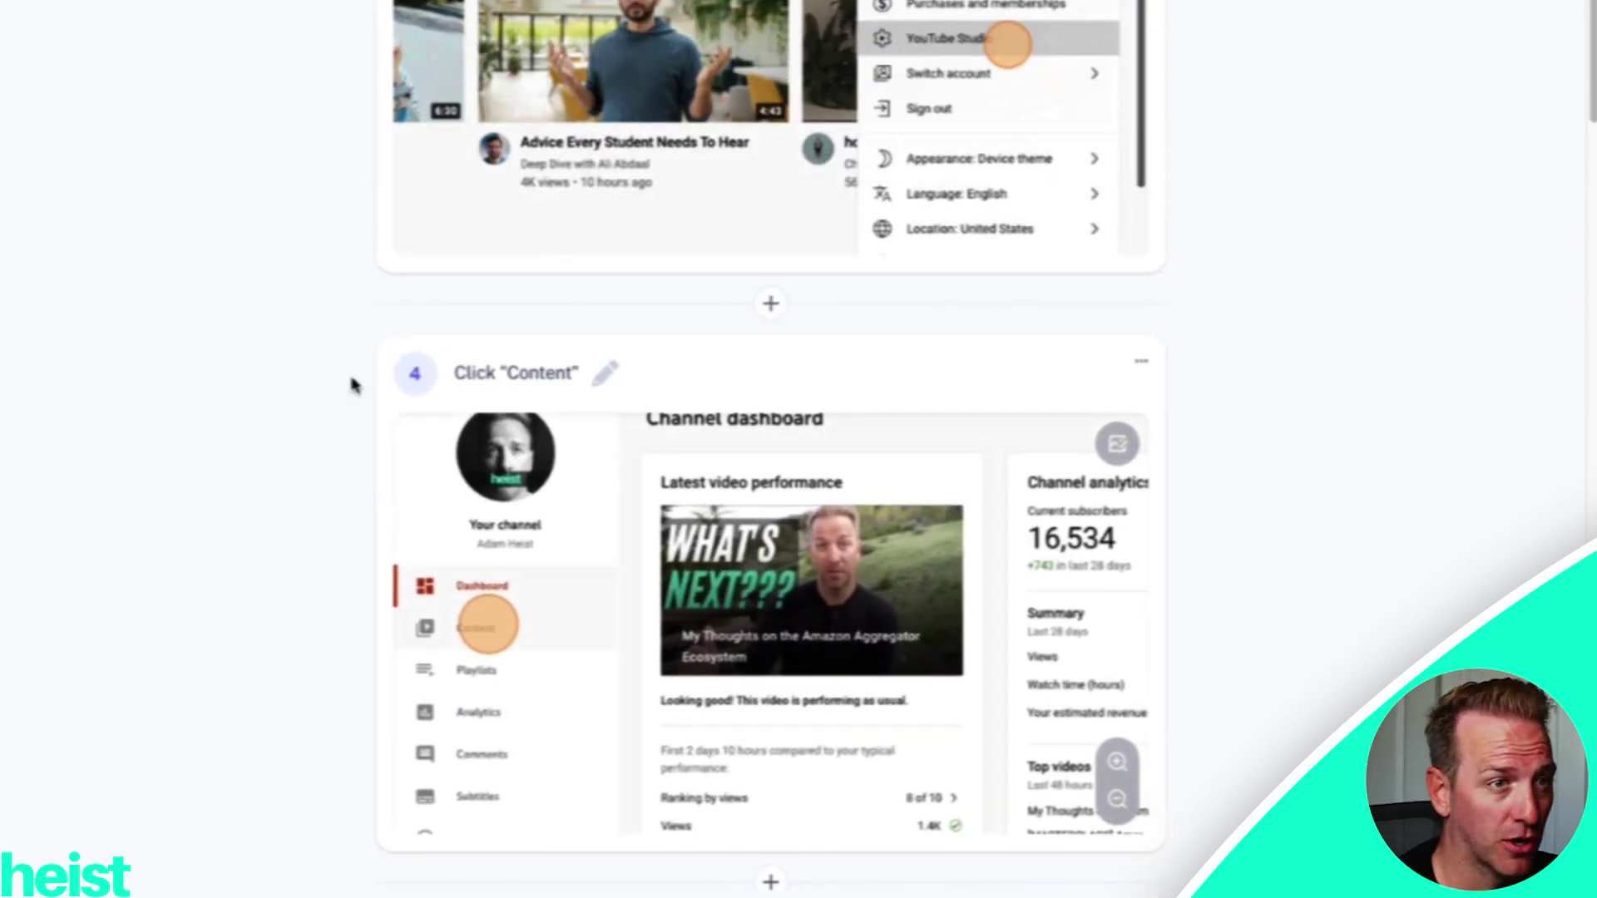
{"action": "left_click", "coordinate": [770, 303]}
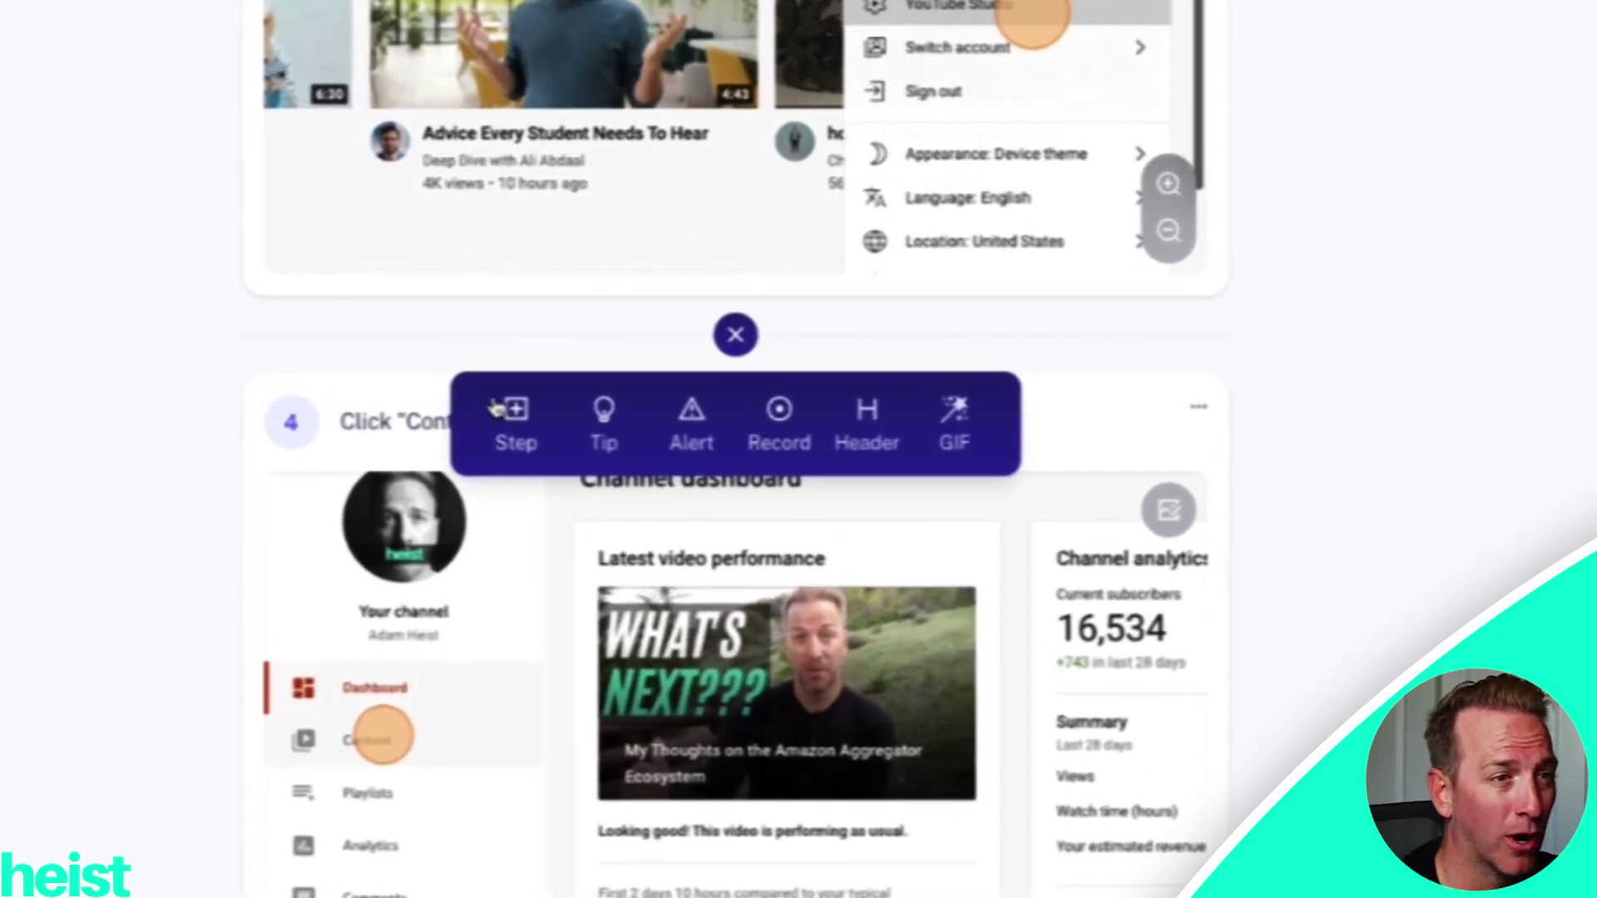
Step: Delete the blank step and the 'Press CMD + C' step
{"action": "left_click", "coordinate": [507, 416]}
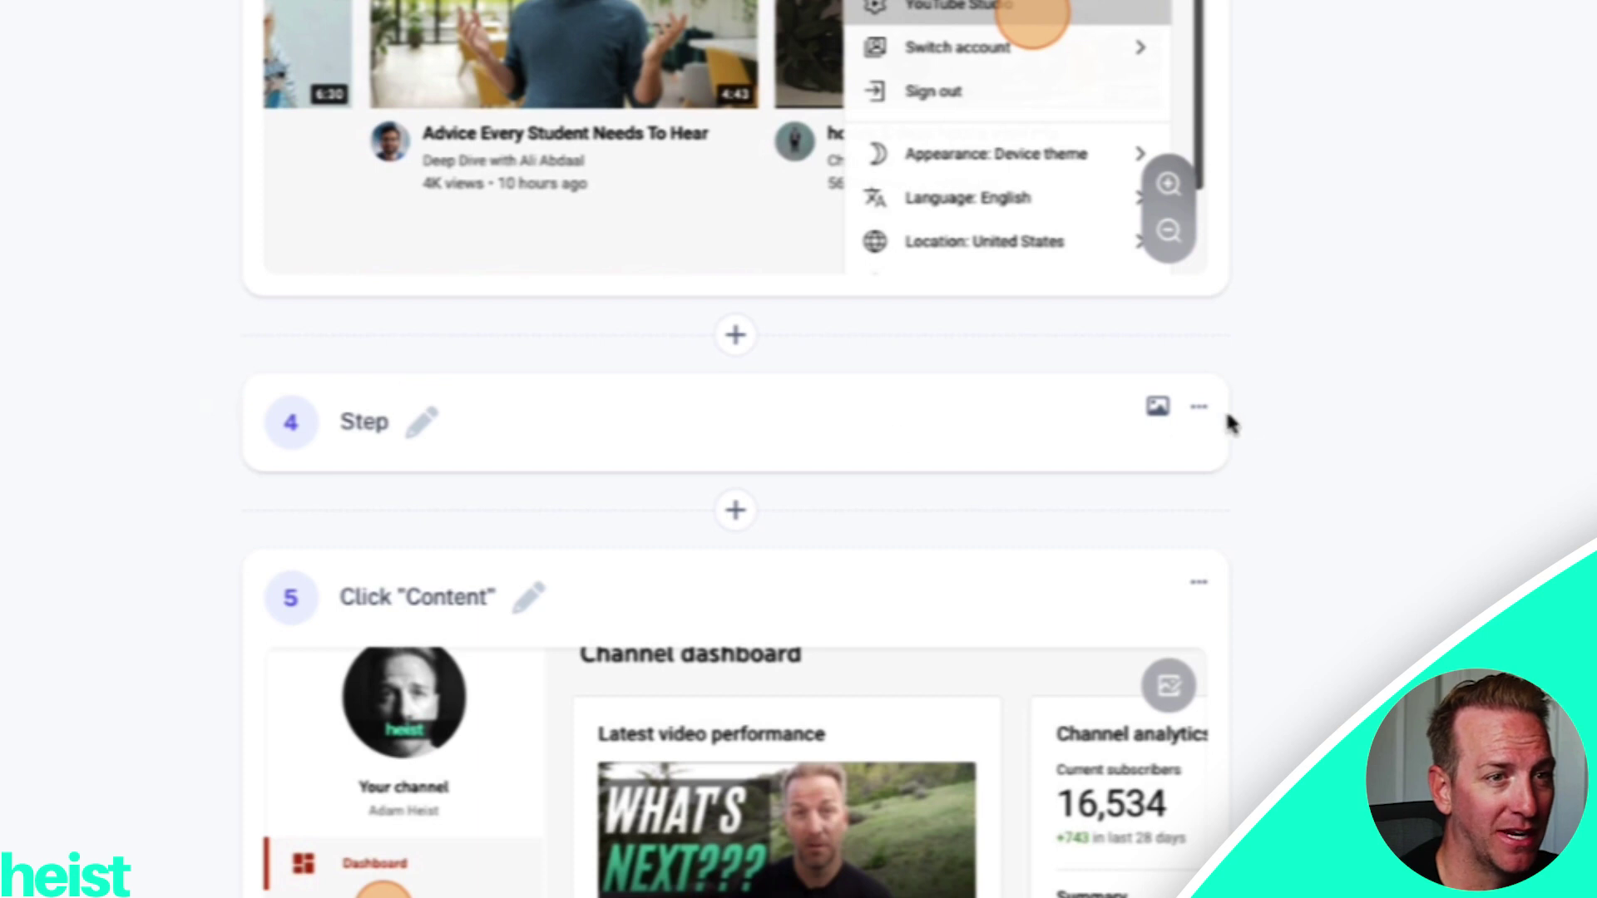
{"action": "left_click", "coordinate": [1199, 409]}
{"action": "left_click", "coordinate": [1231, 467]}
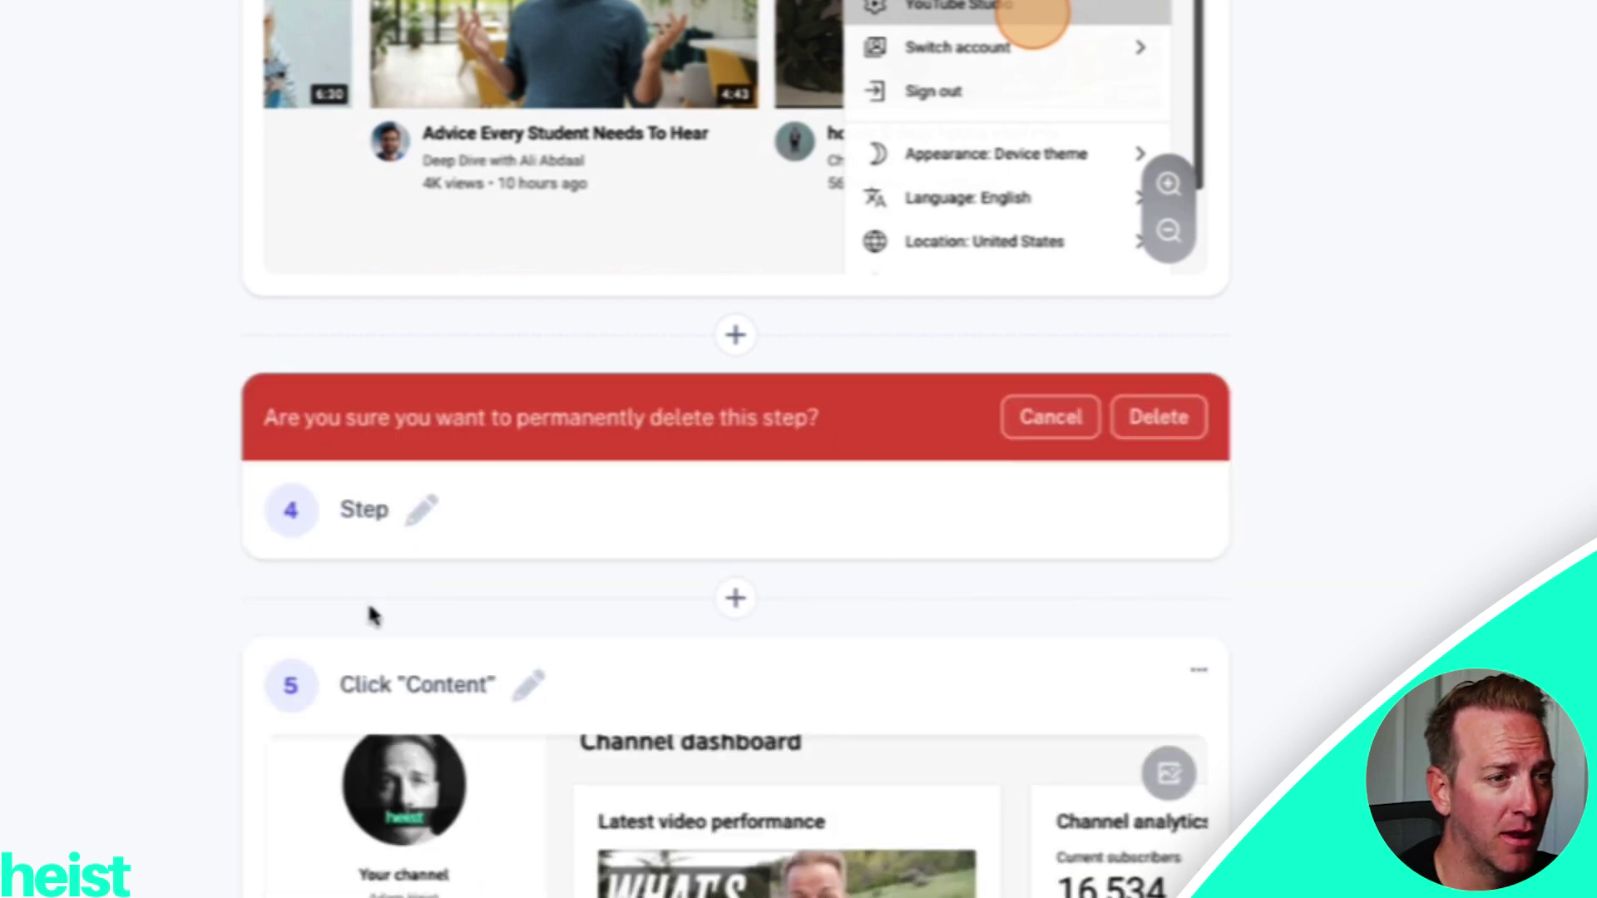
{"action": "left_click", "coordinate": [1173, 429]}
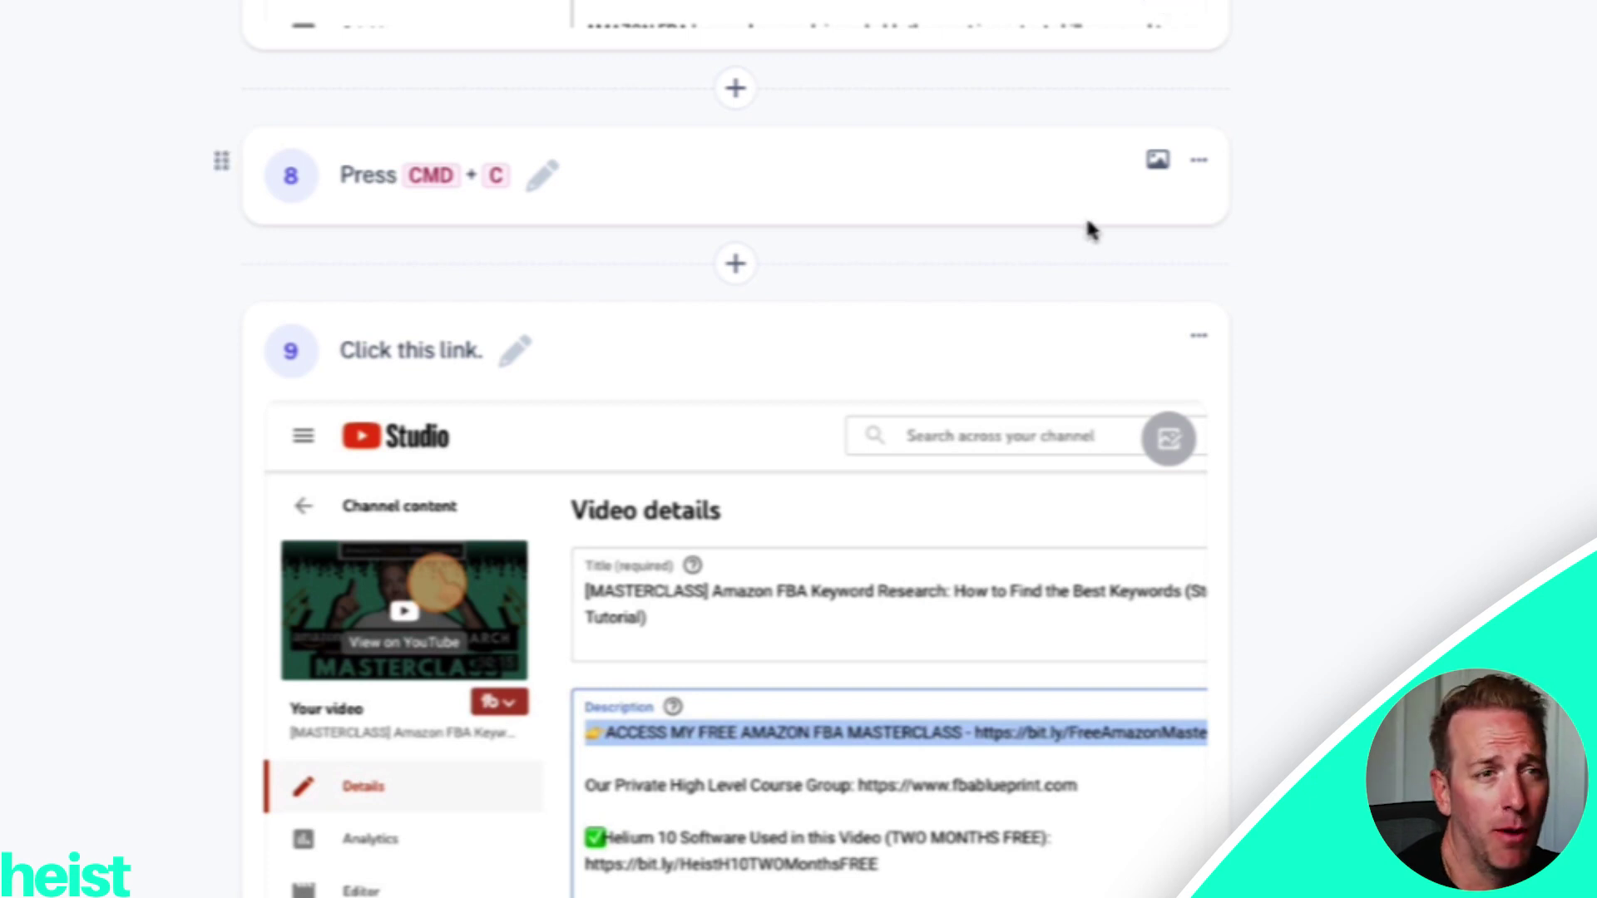
{"action": "left_click", "coordinate": [1200, 166]}
{"action": "left_click", "coordinate": [1277, 220]}
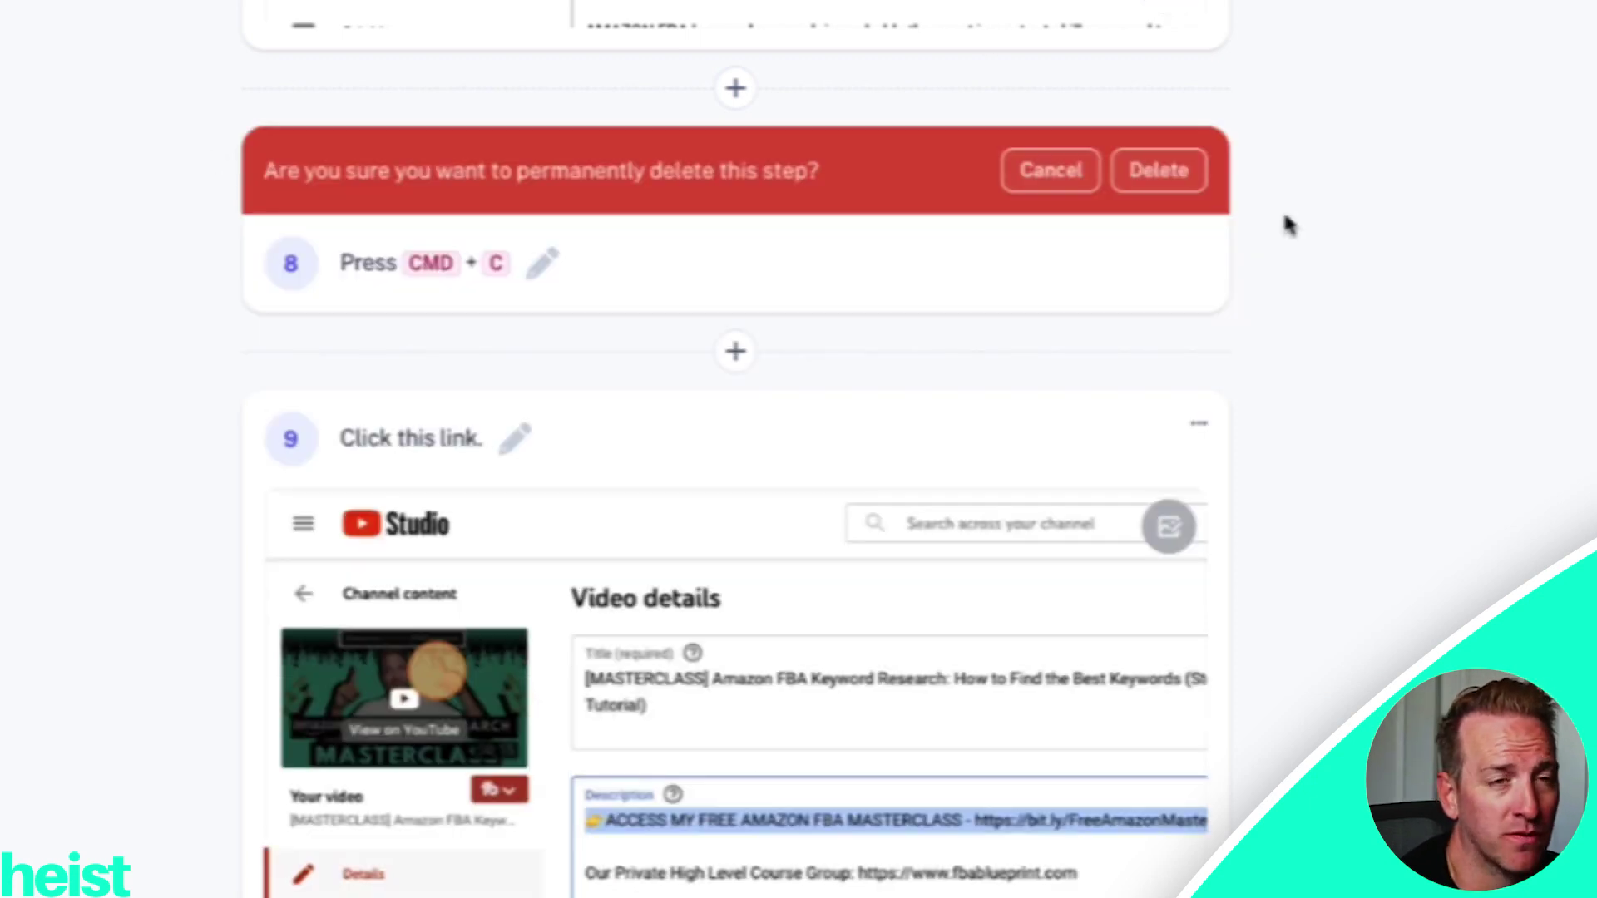
{"action": "left_click", "coordinate": [1204, 176]}
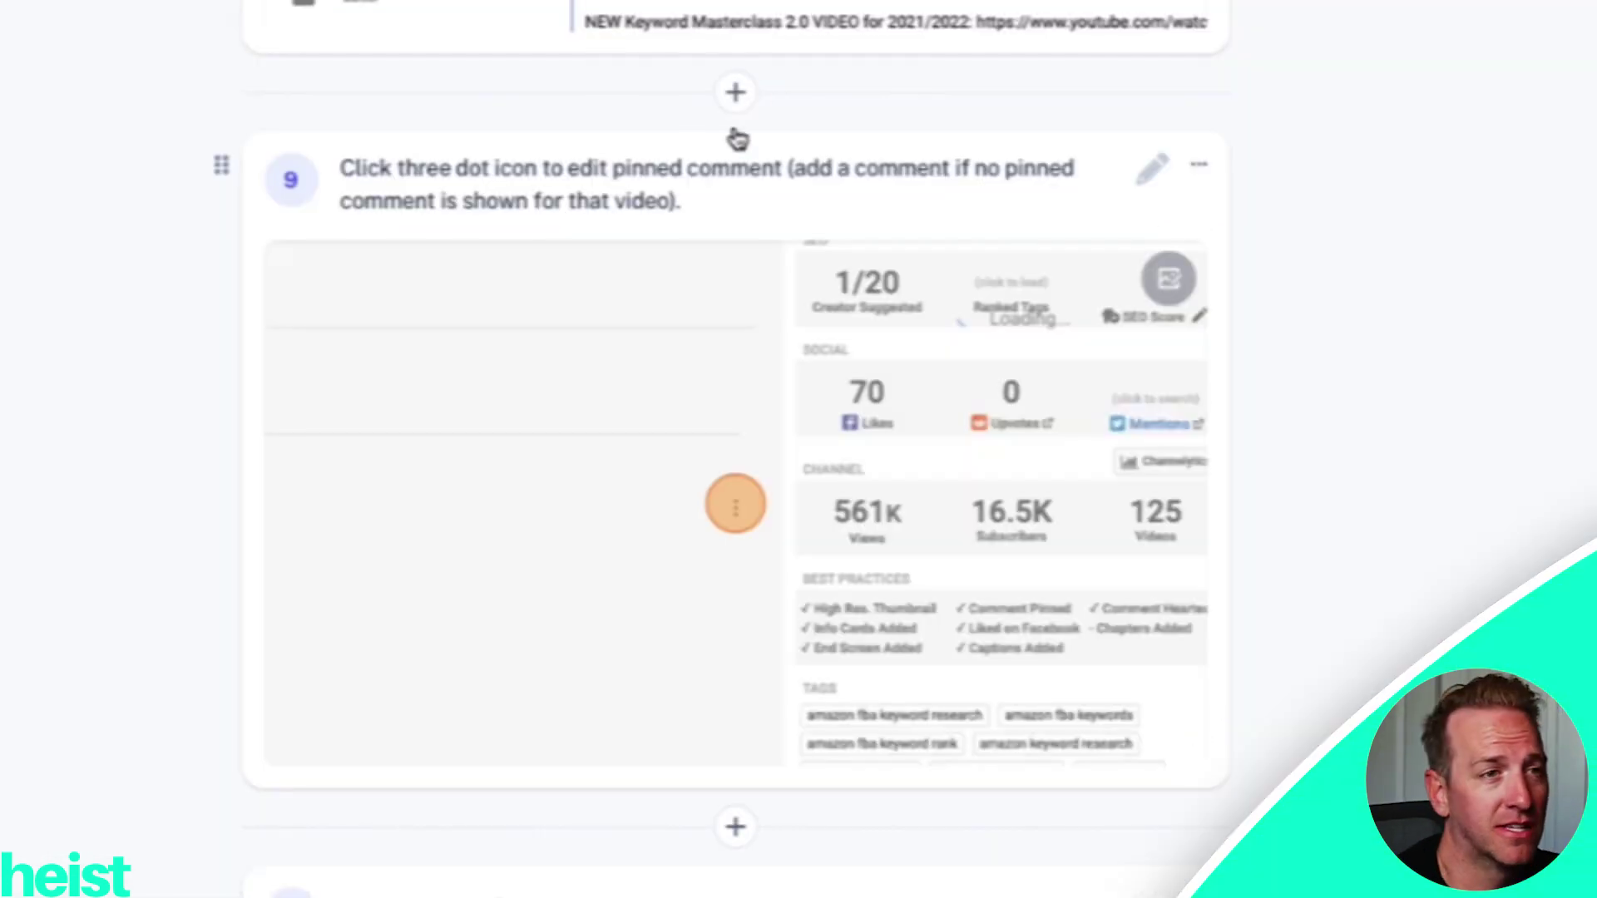
Step: Insert a 'Pinned Comment' section header above step 9
{"action": "left_click", "coordinate": [743, 96]}
{"action": "left_click", "coordinate": [861, 174]}
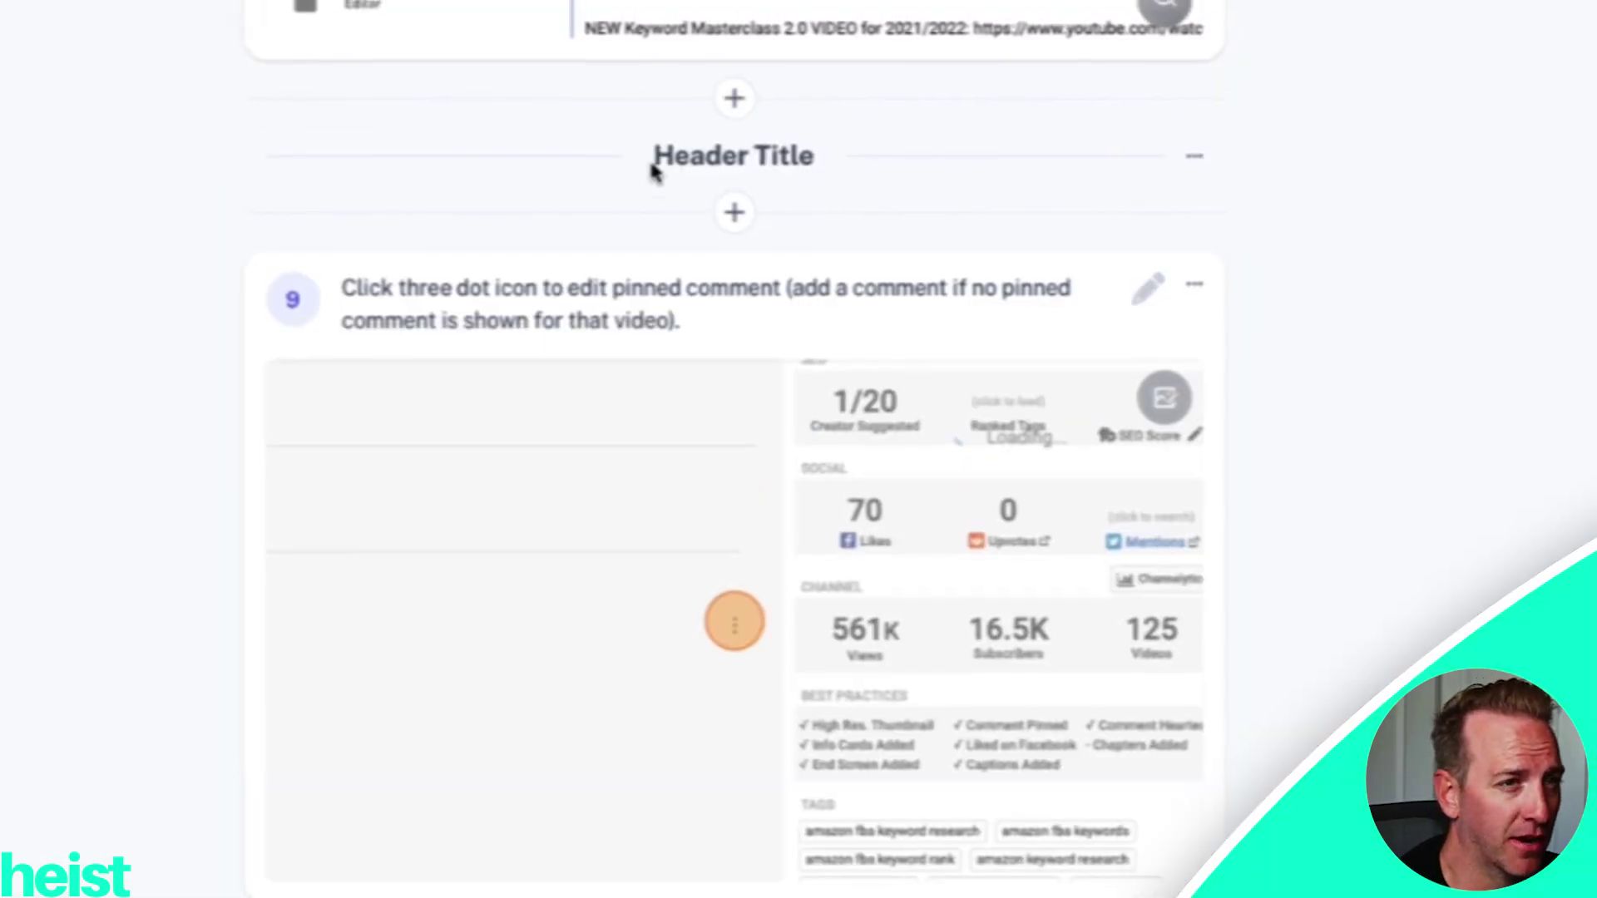
{"action": "left_click", "coordinate": [687, 158]}
{"action": "left_click_drag", "start_coordinate": [687, 158], "coordinate": [458, 173]}
{"action": "type", "text": "Pinned Comm"}
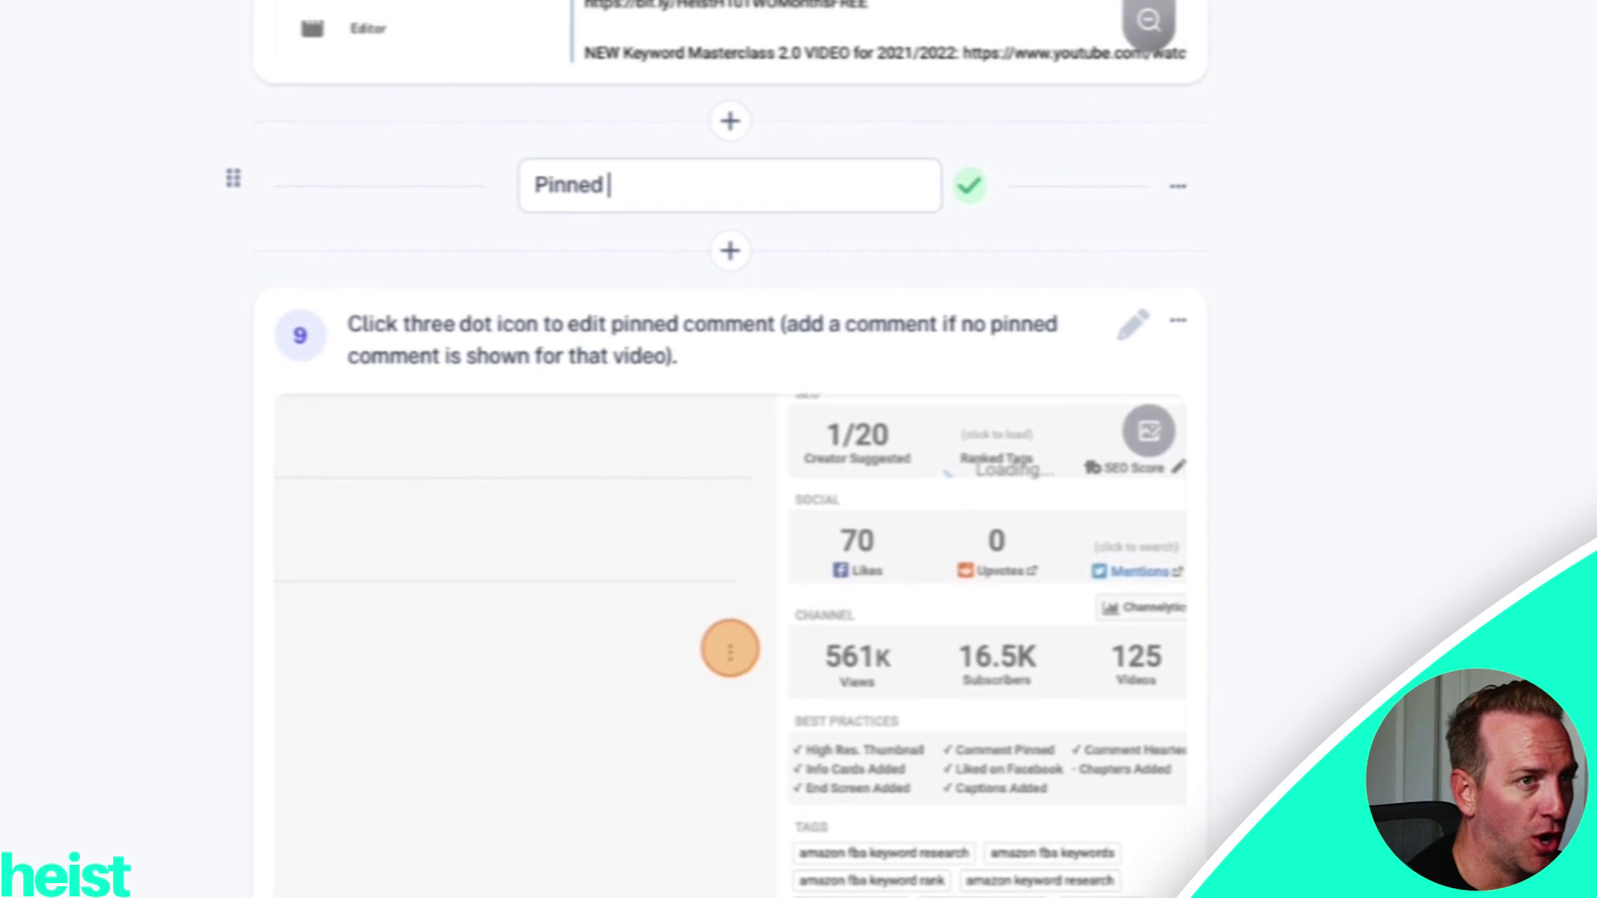
{"action": "type", "text": "ent"}
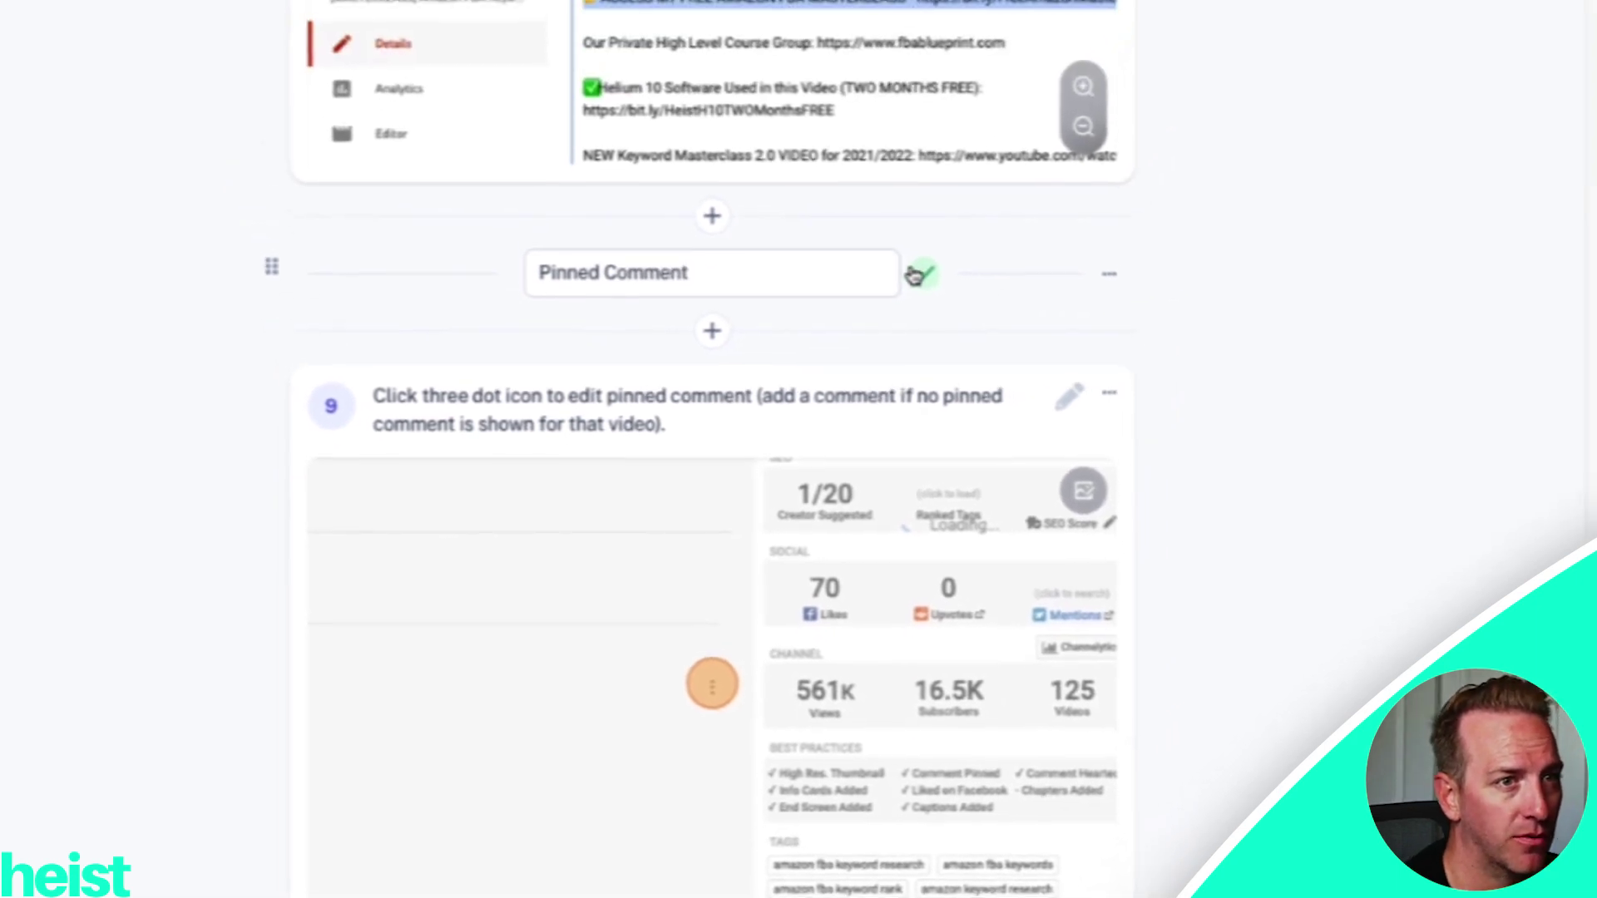
{"action": "left_click", "coordinate": [964, 197]}
Step: Insert an 'Edit Description' section header above step 7 and finish editing
{"action": "scroll", "coordinate": [886, 346], "scroll_direction": "up", "scroll_amount": 10}
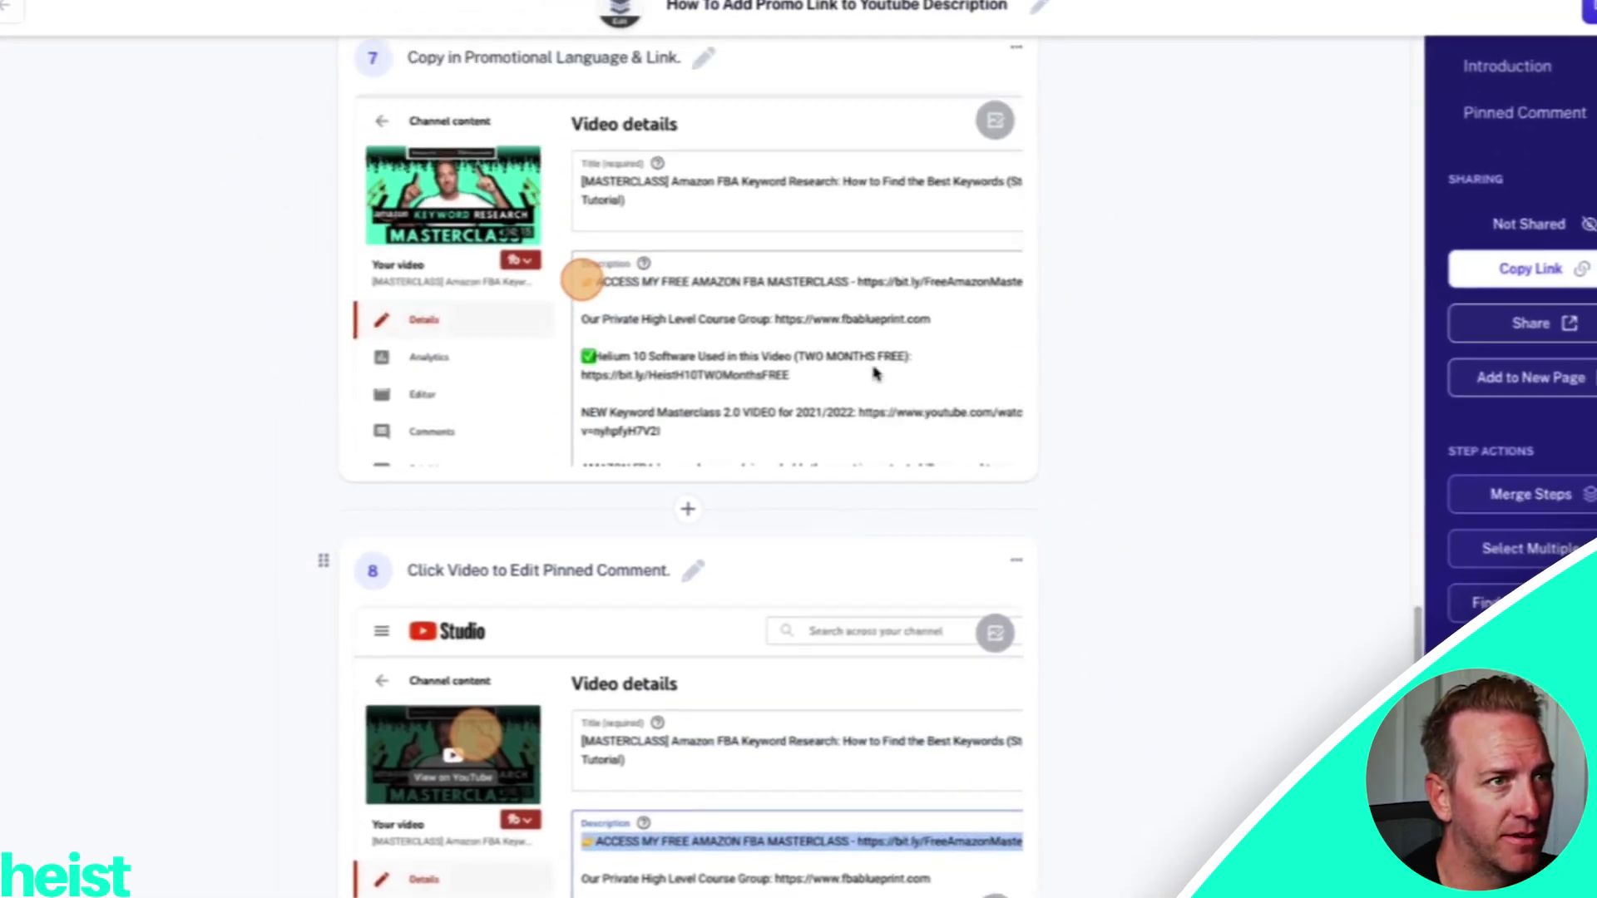
{"action": "left_click", "coordinate": [685, 366]}
{"action": "left_click", "coordinate": [774, 428]}
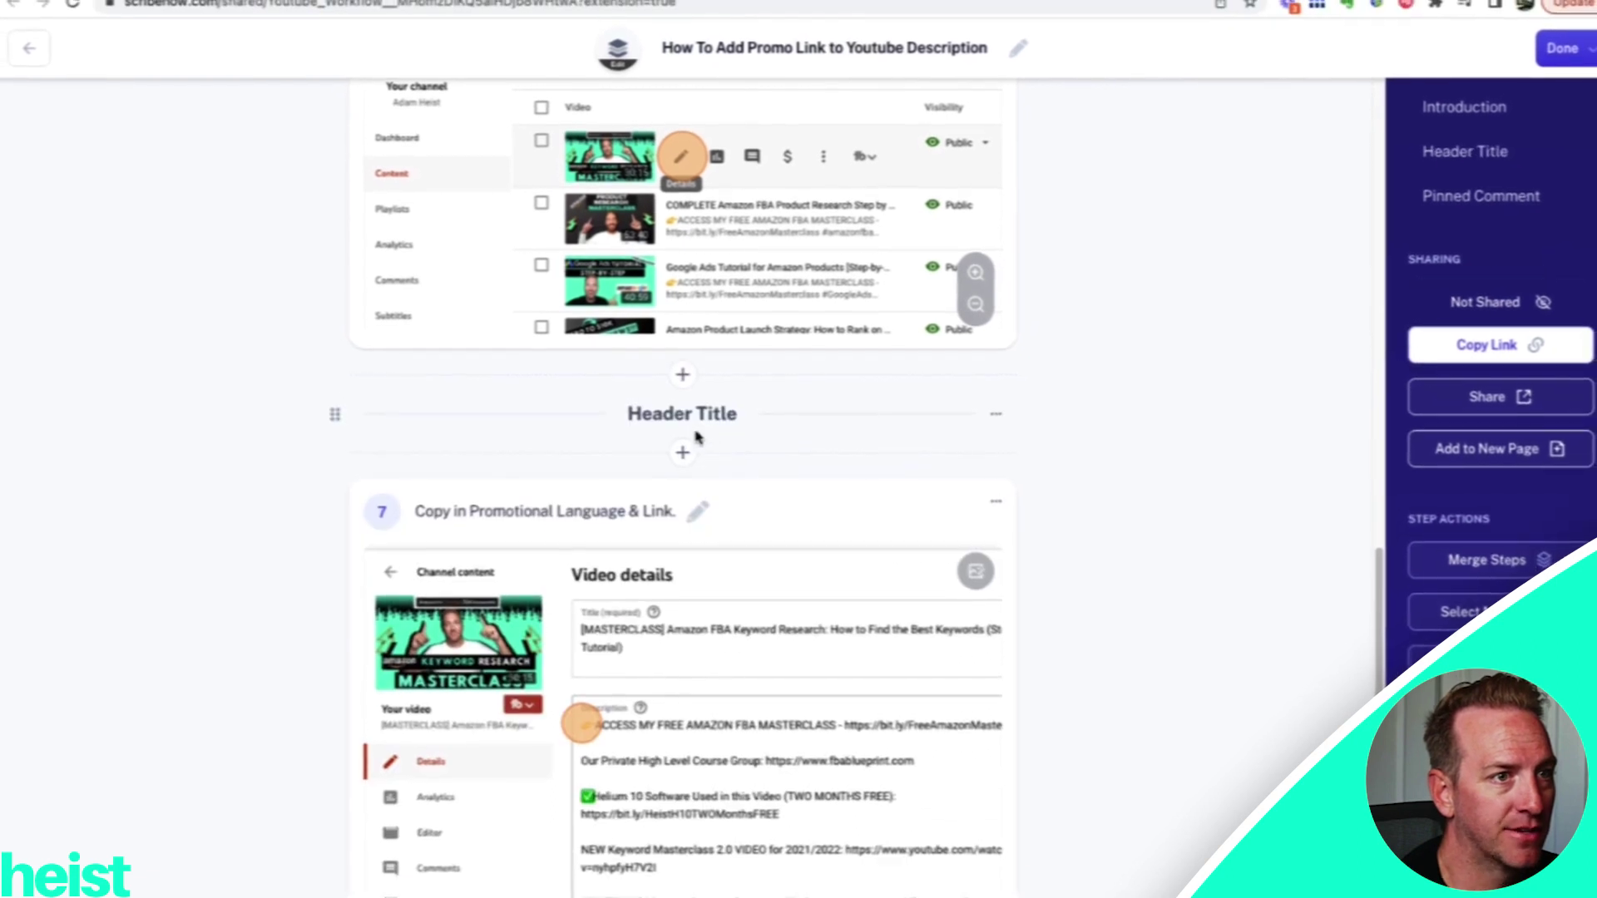
{"action": "left_click", "coordinate": [668, 422]}
{"action": "left_click_drag", "start_coordinate": [668, 423], "coordinate": [482, 431]}
{"action": "type", "text": "Edit Description"}
{"action": "left_click", "coordinate": [845, 425]}
{"action": "scroll", "coordinate": [1237, 401], "scroll_direction": "up", "scroll_amount": 15}
{"action": "scroll", "coordinate": [1237, 402], "scroll_direction": "up", "scroll_amount": 10}
{"action": "left_click", "coordinate": [1549, 61]}
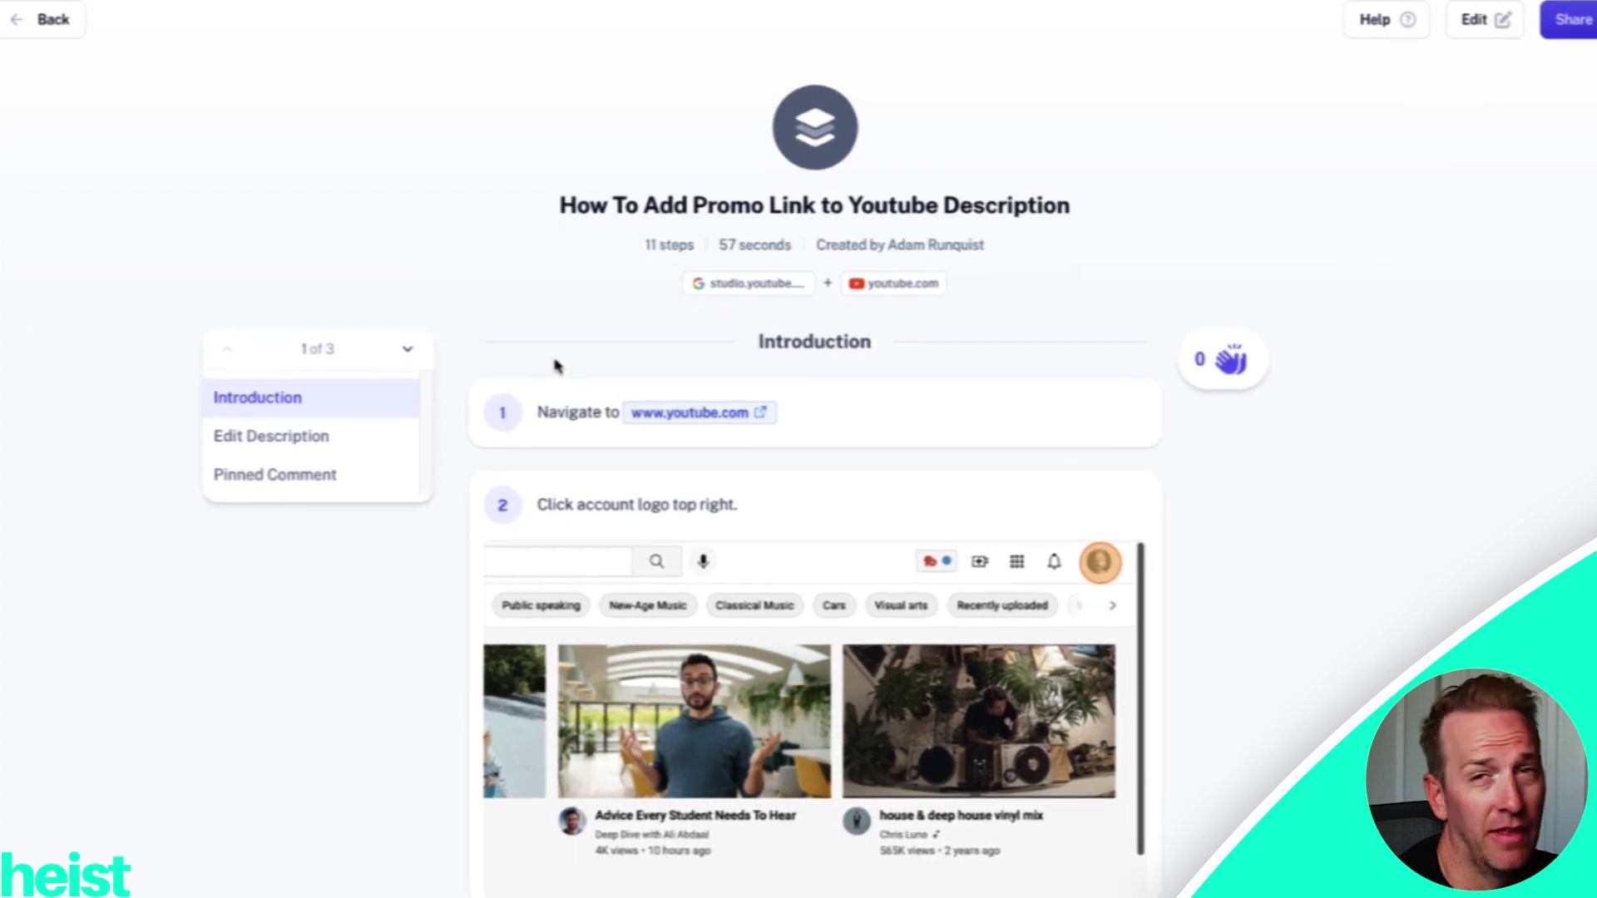
Step: Jump to the Edit Description, Pinned Comment and Introduction sections from the outline
{"action": "left_click", "coordinate": [271, 436]}
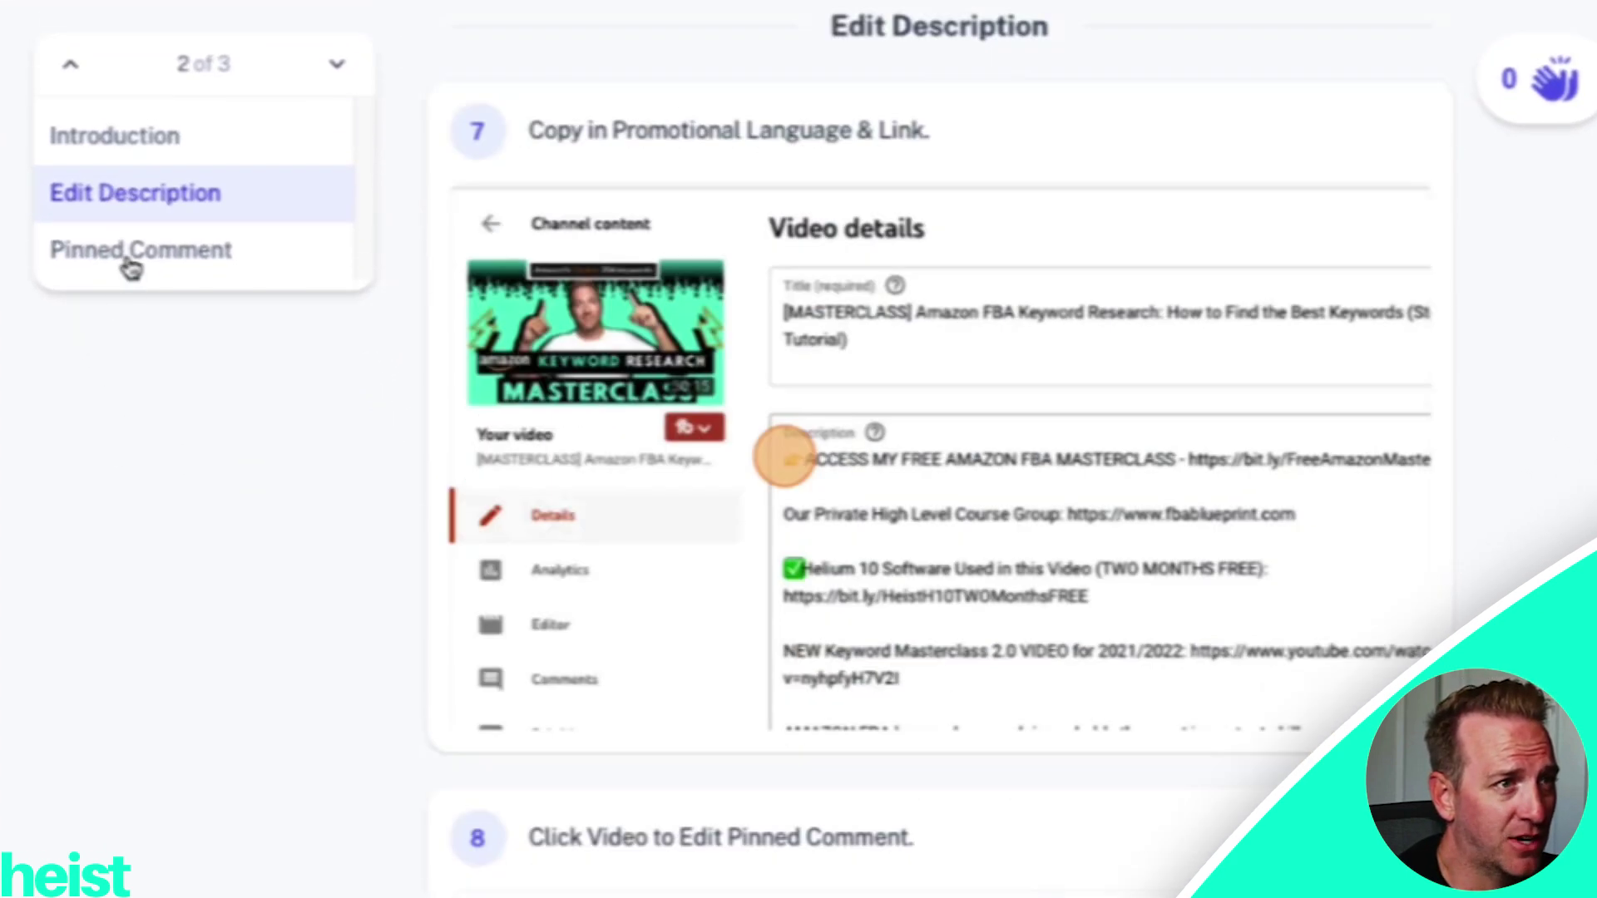
{"action": "left_click", "coordinate": [131, 267]}
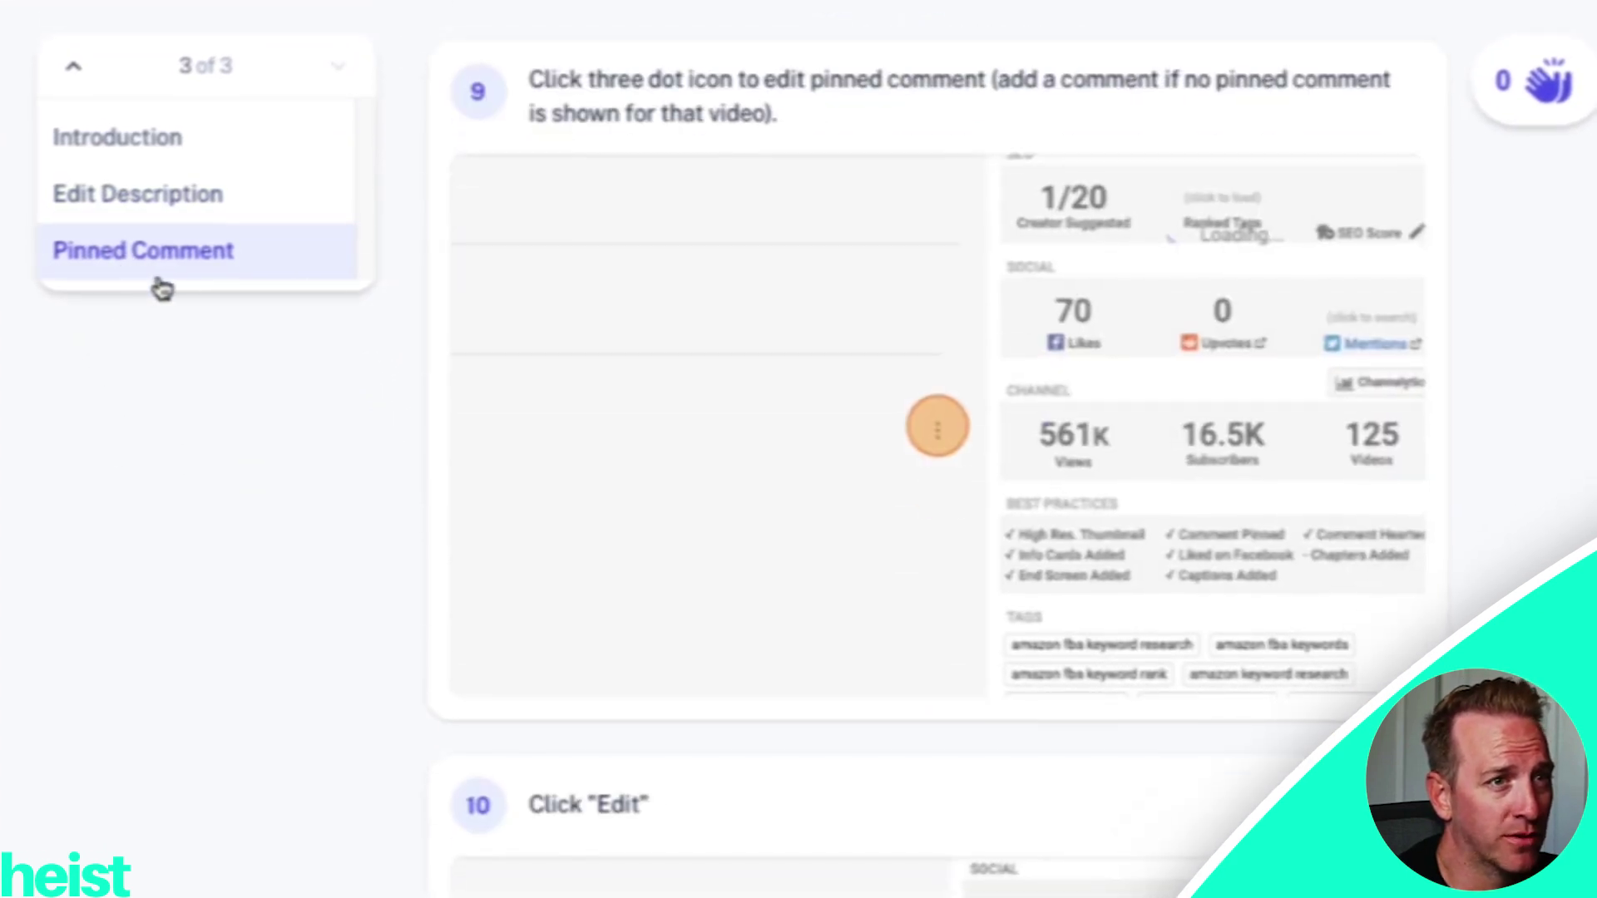
{"action": "left_click", "coordinate": [170, 166]}
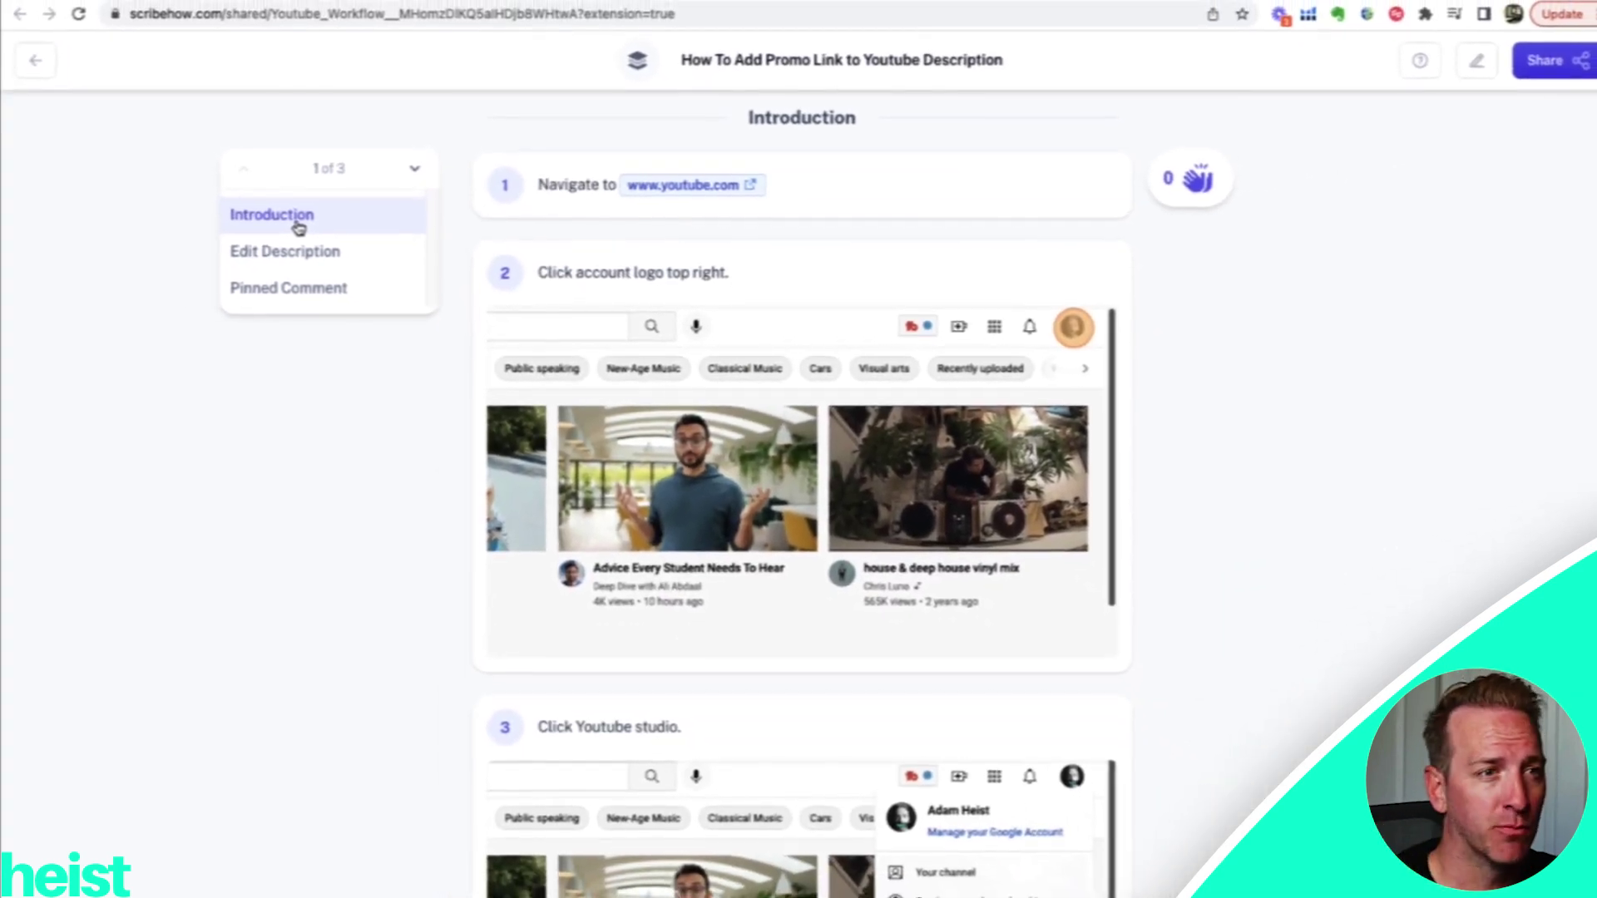
{"action": "scroll", "coordinate": [366, 433], "scroll_direction": "up", "scroll_amount": 3}
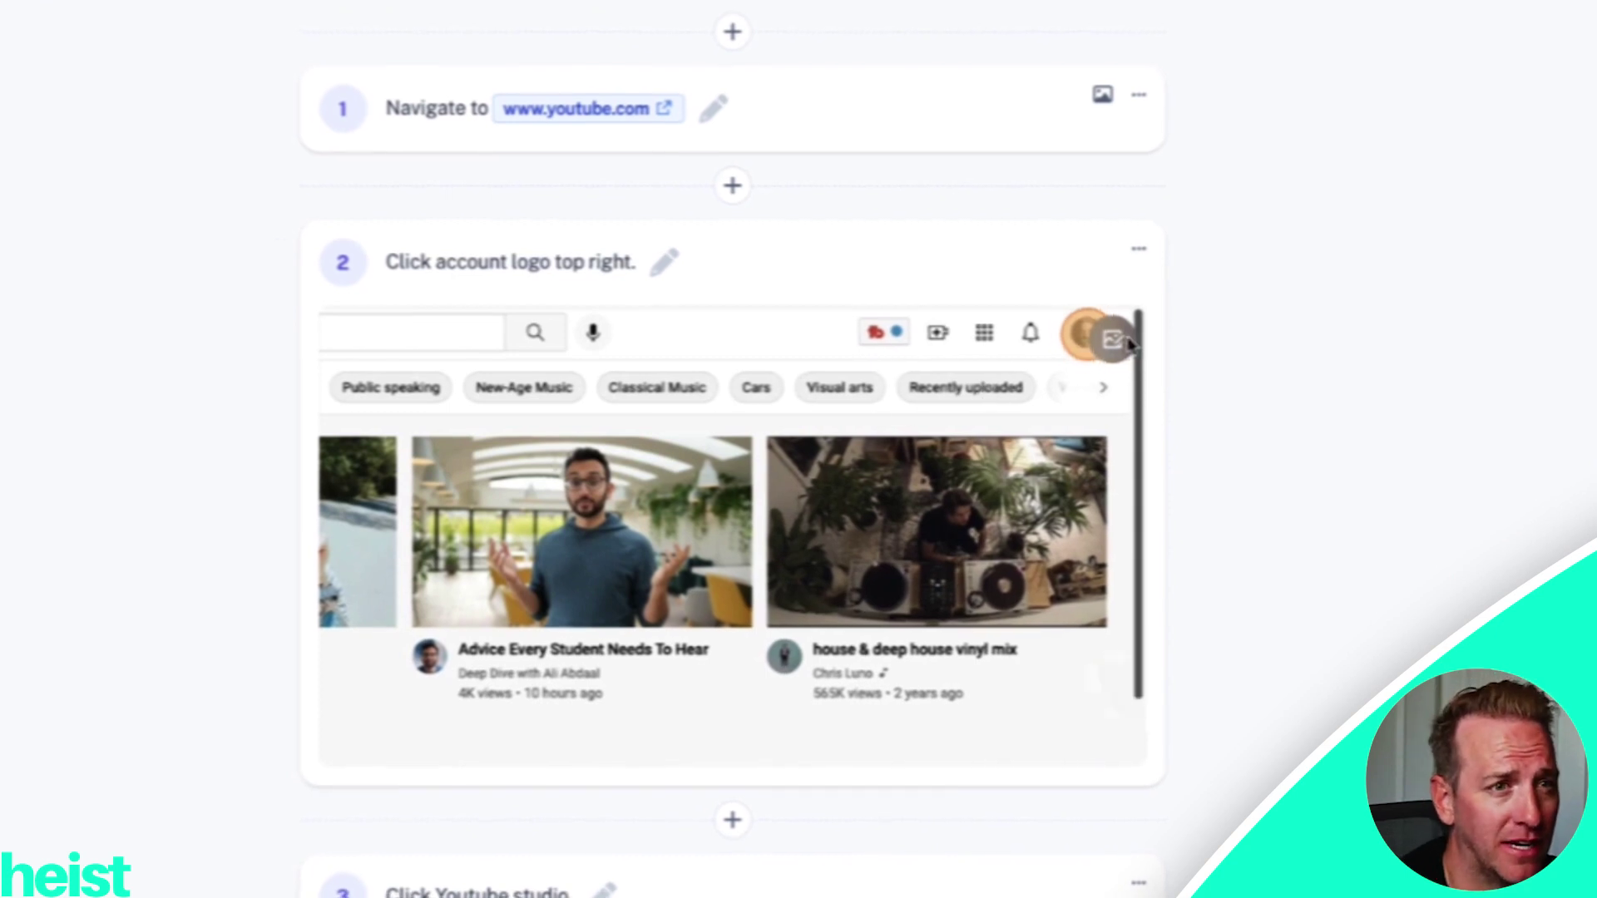
Step: Draw a red arrow to the account avatar on step 2's screenshot and save it
{"action": "left_click", "coordinate": [1116, 340]}
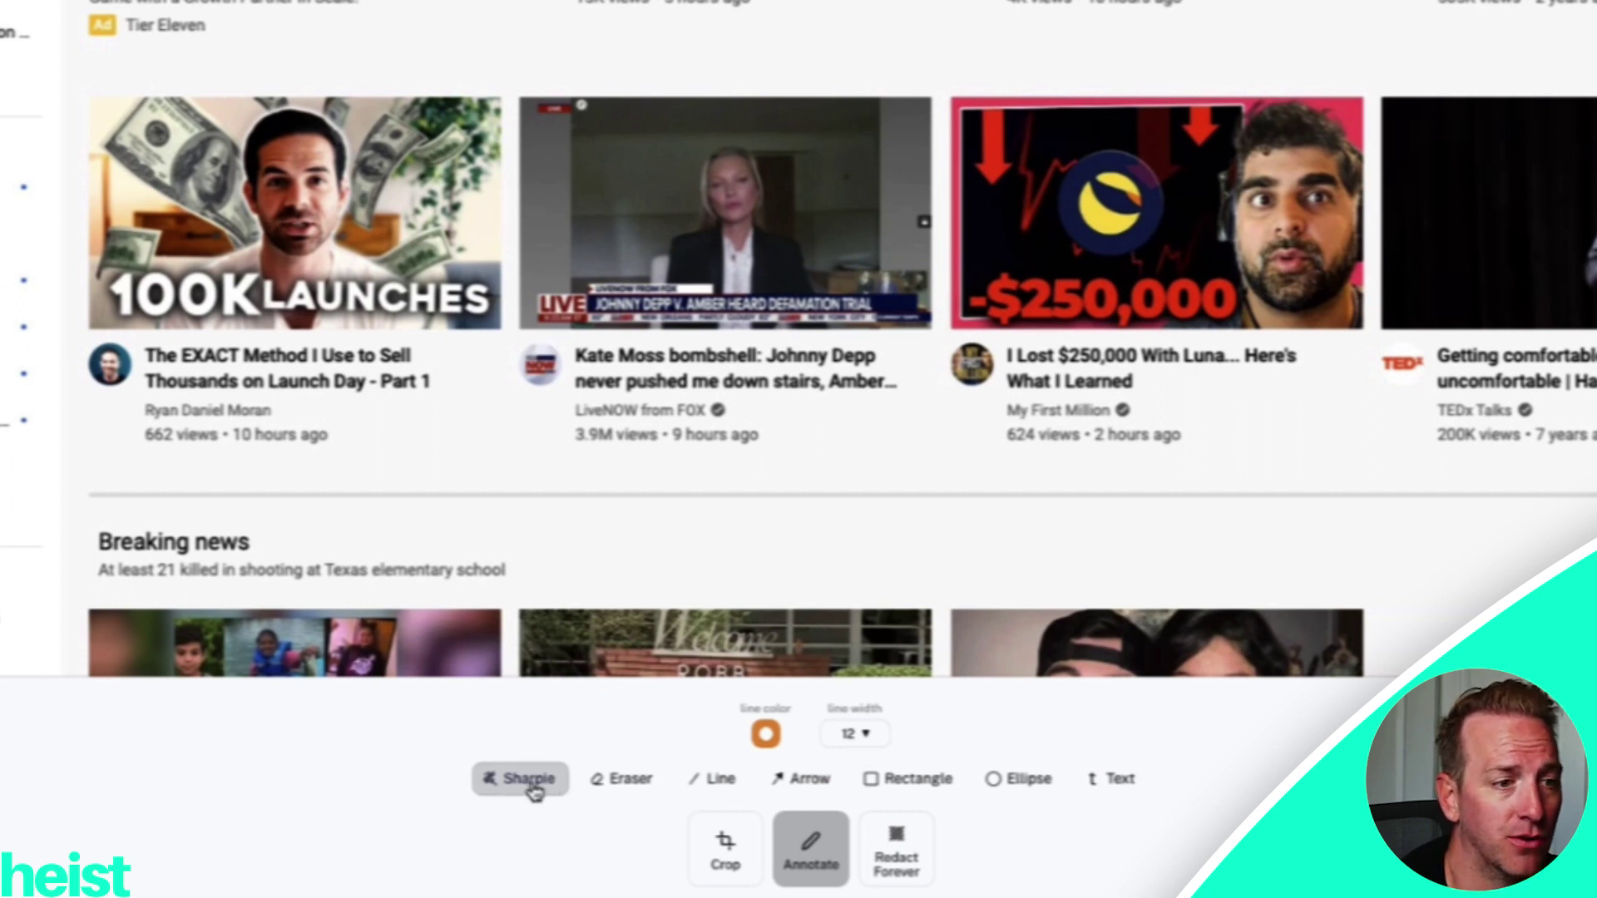
{"action": "left_click", "coordinate": [772, 737]}
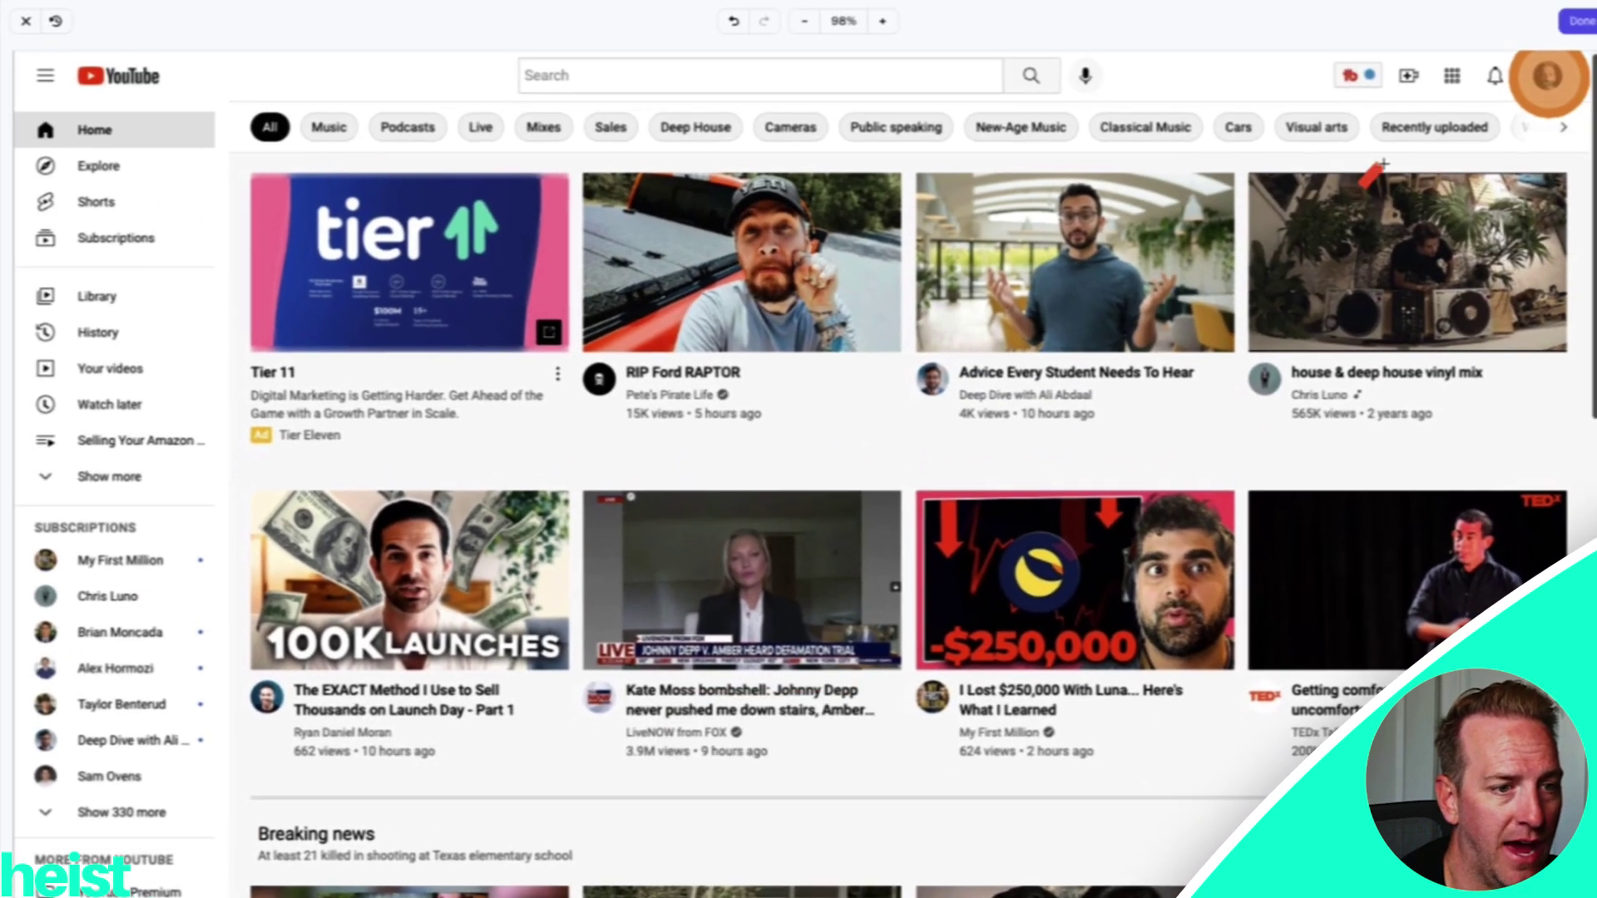
{"action": "left_click_drag", "start_coordinate": [1397, 80], "coordinate": [1511, 0]}
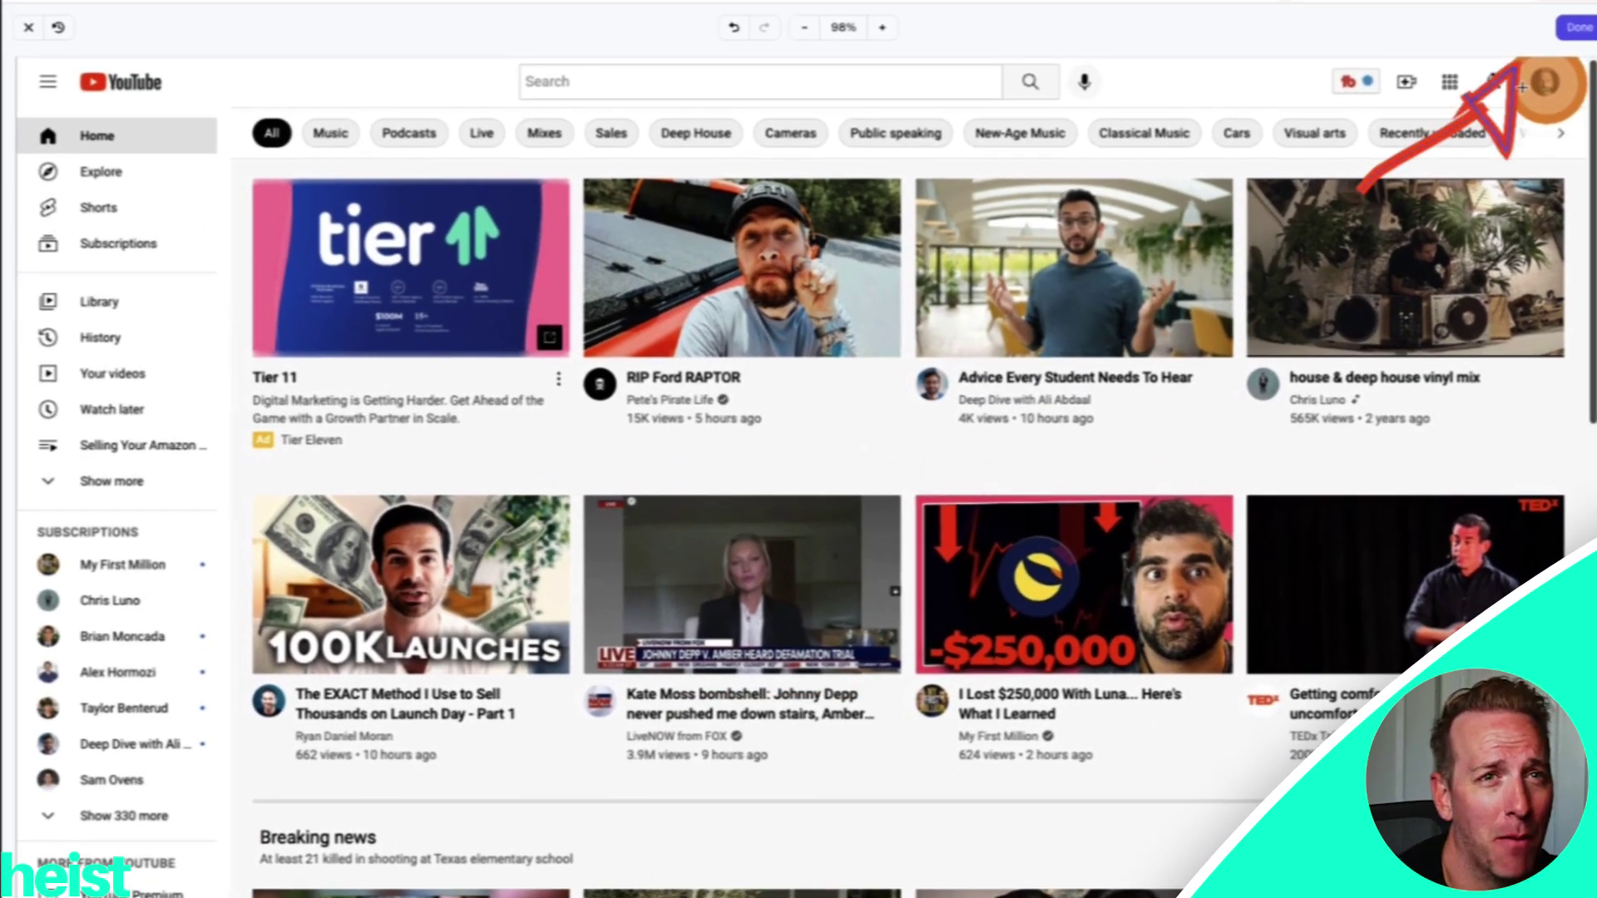
{"action": "left_click", "coordinate": [1575, 28]}
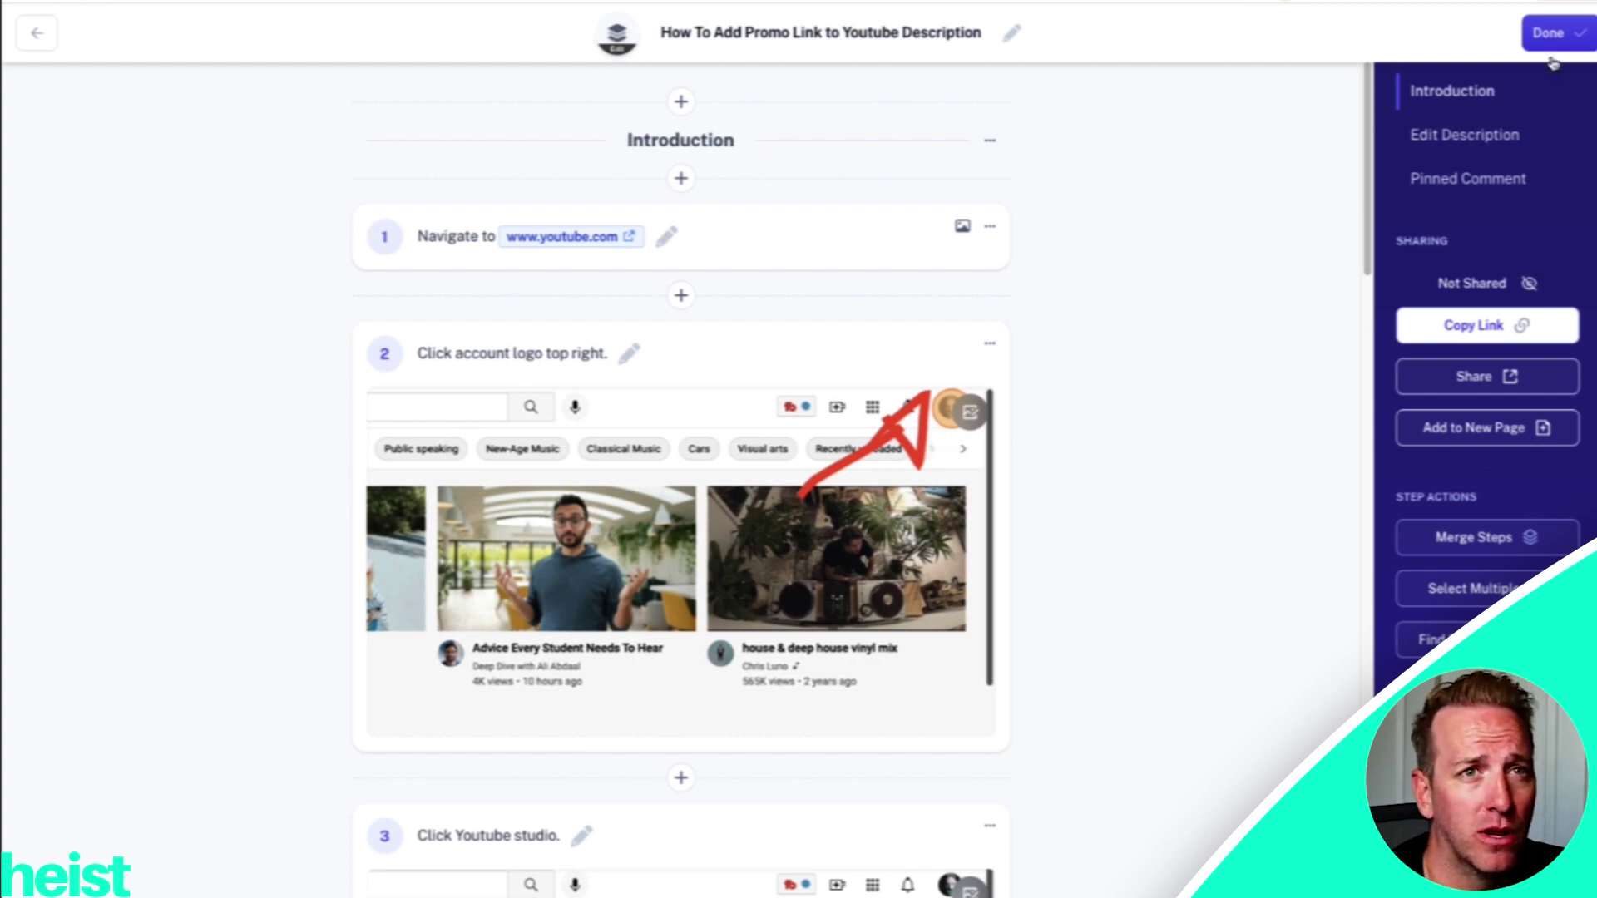
Step: Export the guide as a PDF from the Share options and view the PDF
{"action": "left_click", "coordinate": [1503, 378]}
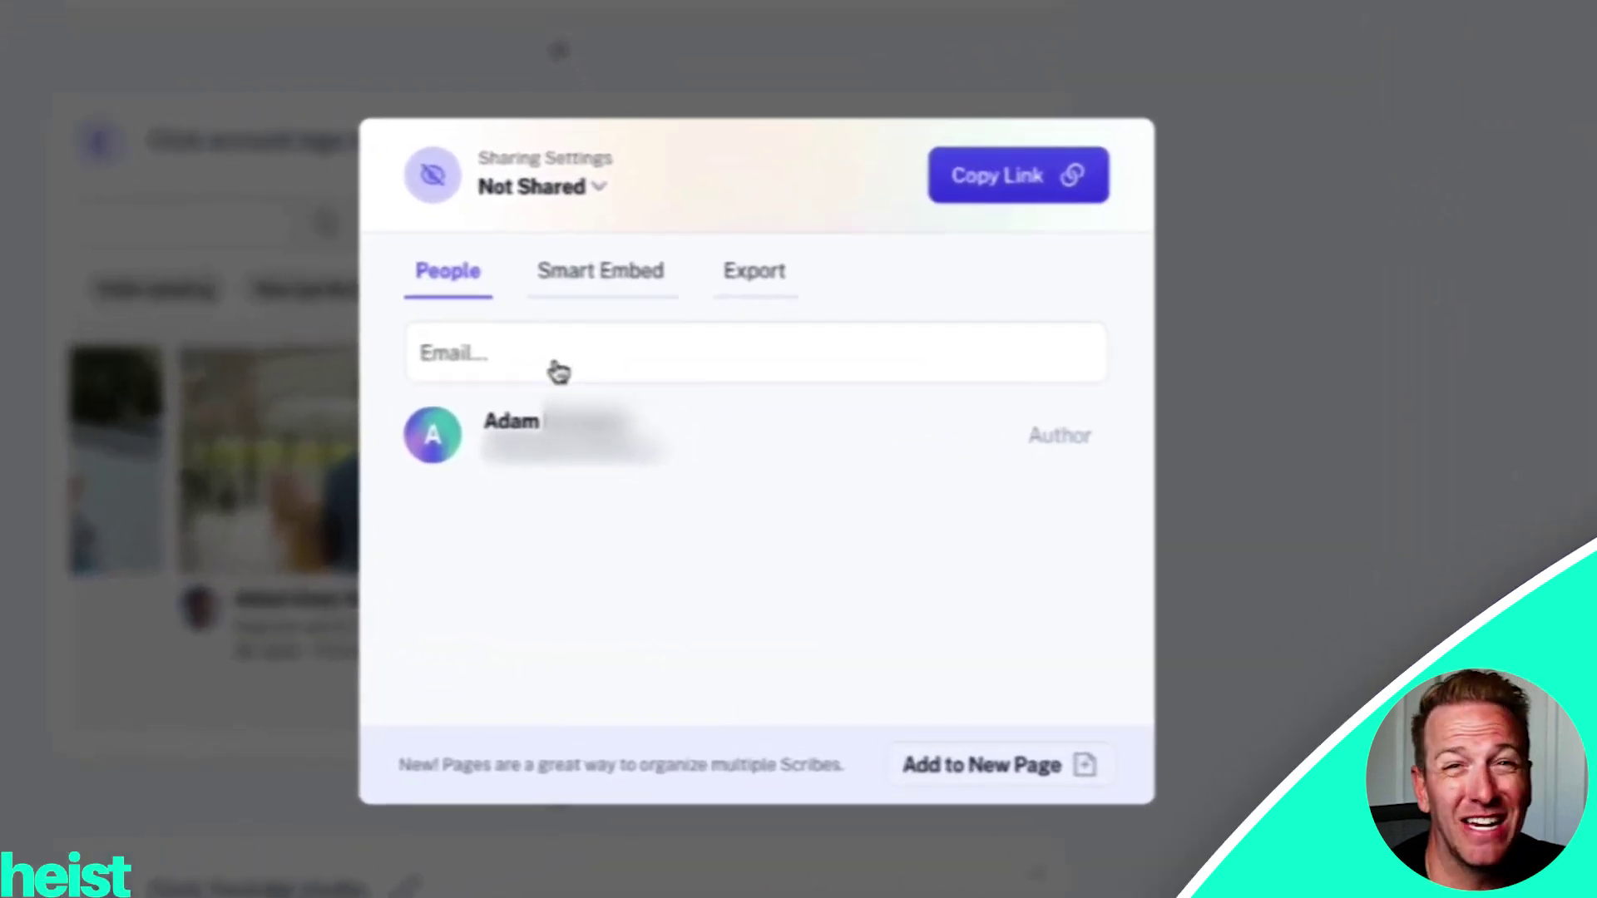
{"action": "left_click", "coordinate": [566, 272]}
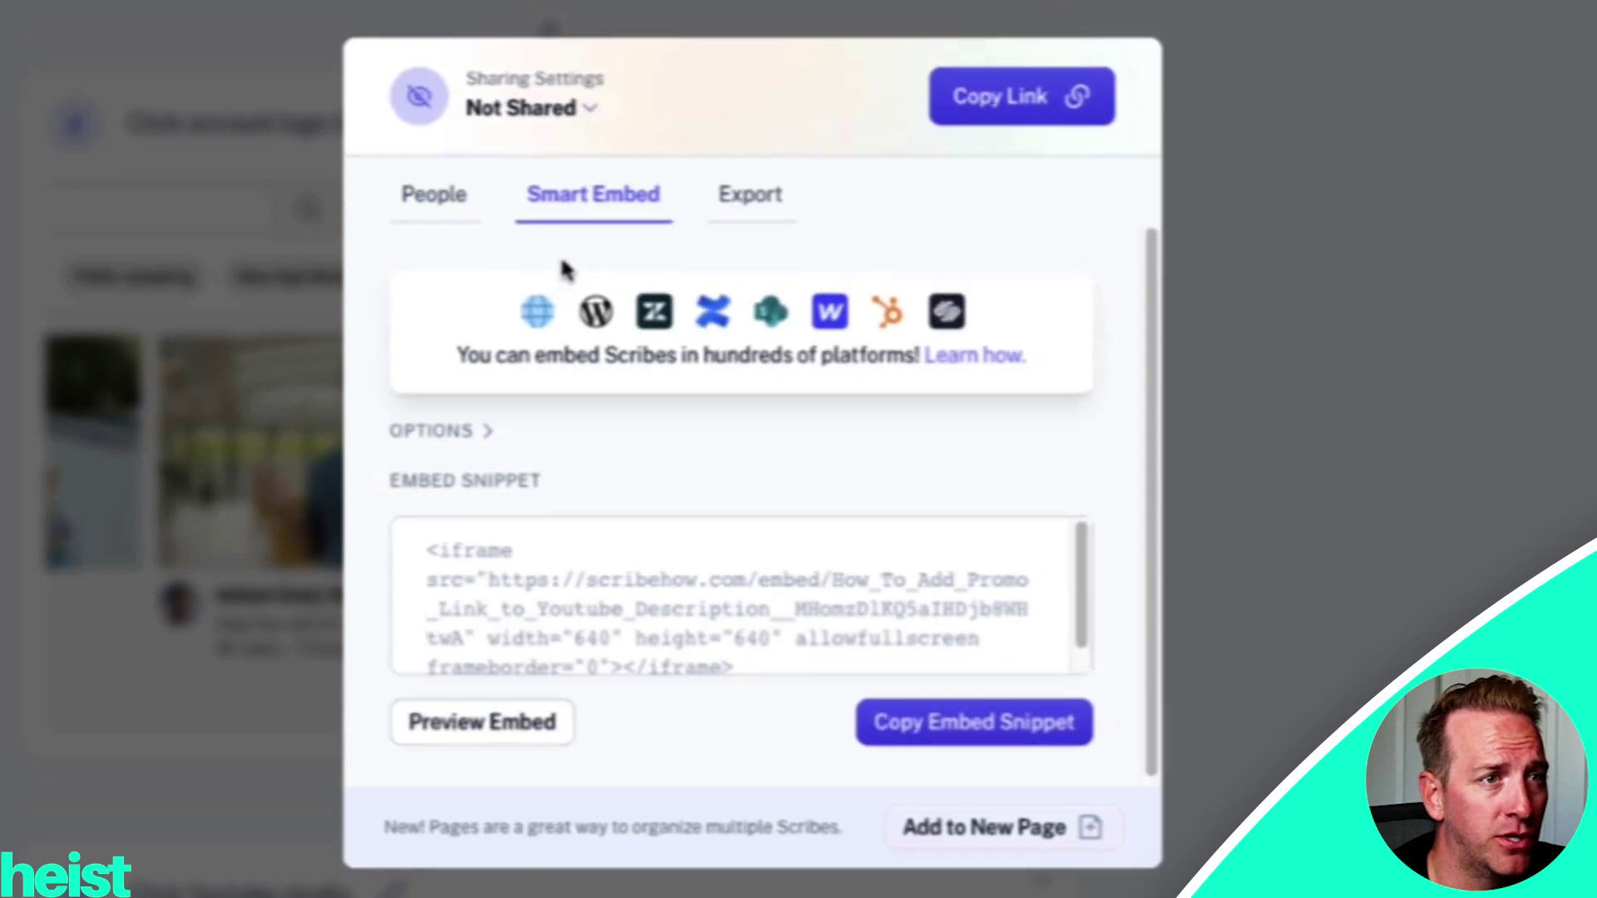
{"action": "left_click", "coordinate": [751, 200]}
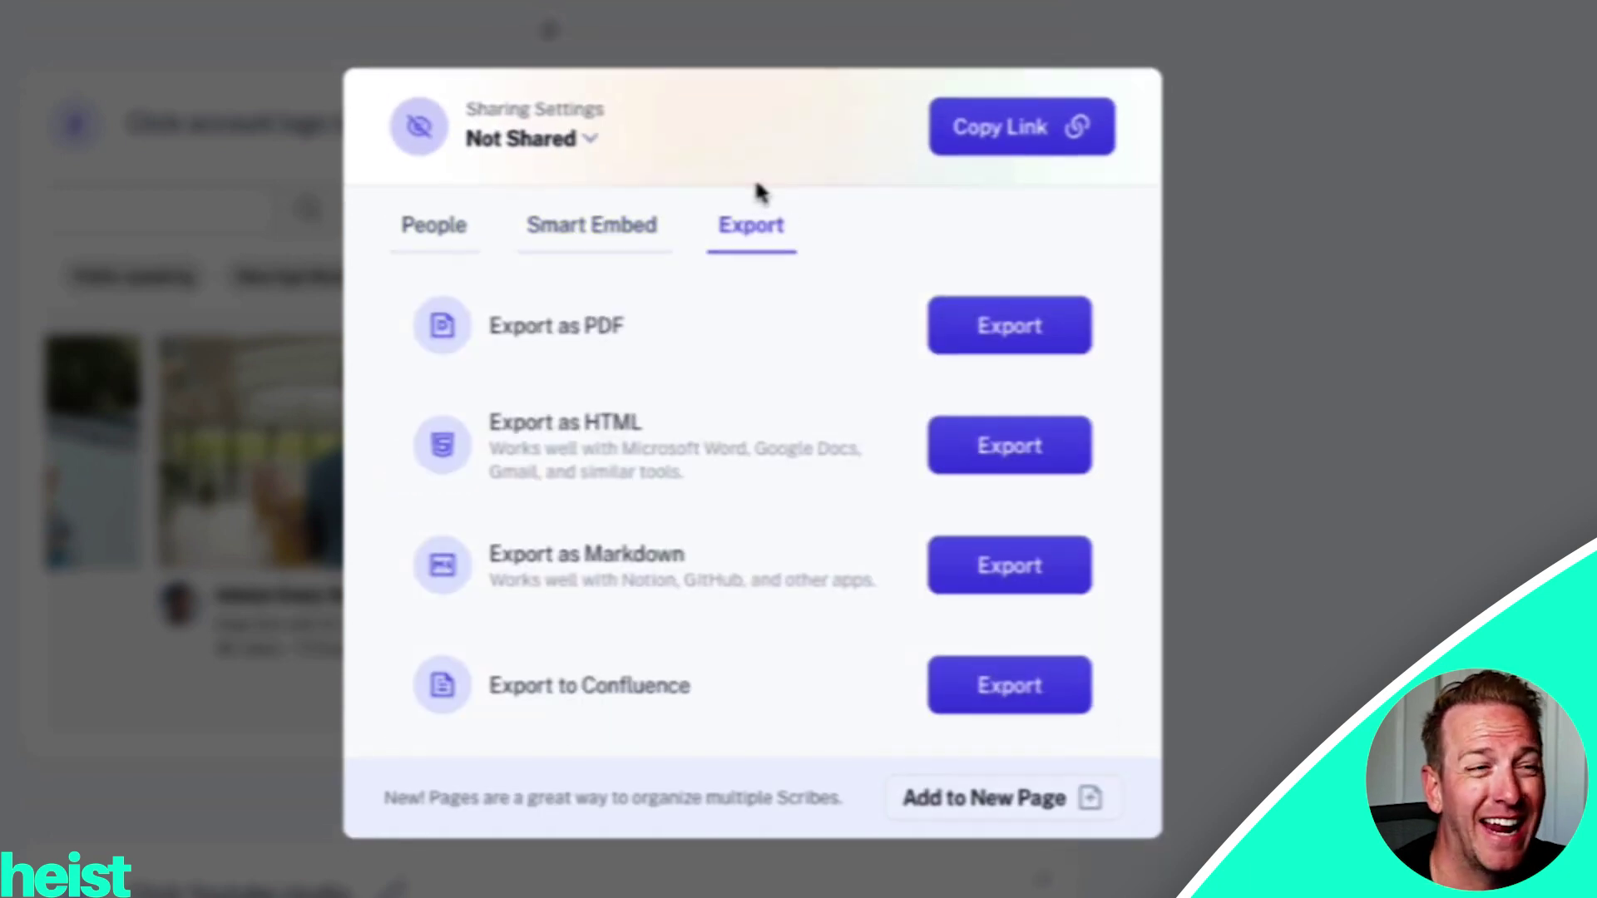
{"action": "left_click", "coordinate": [1020, 327]}
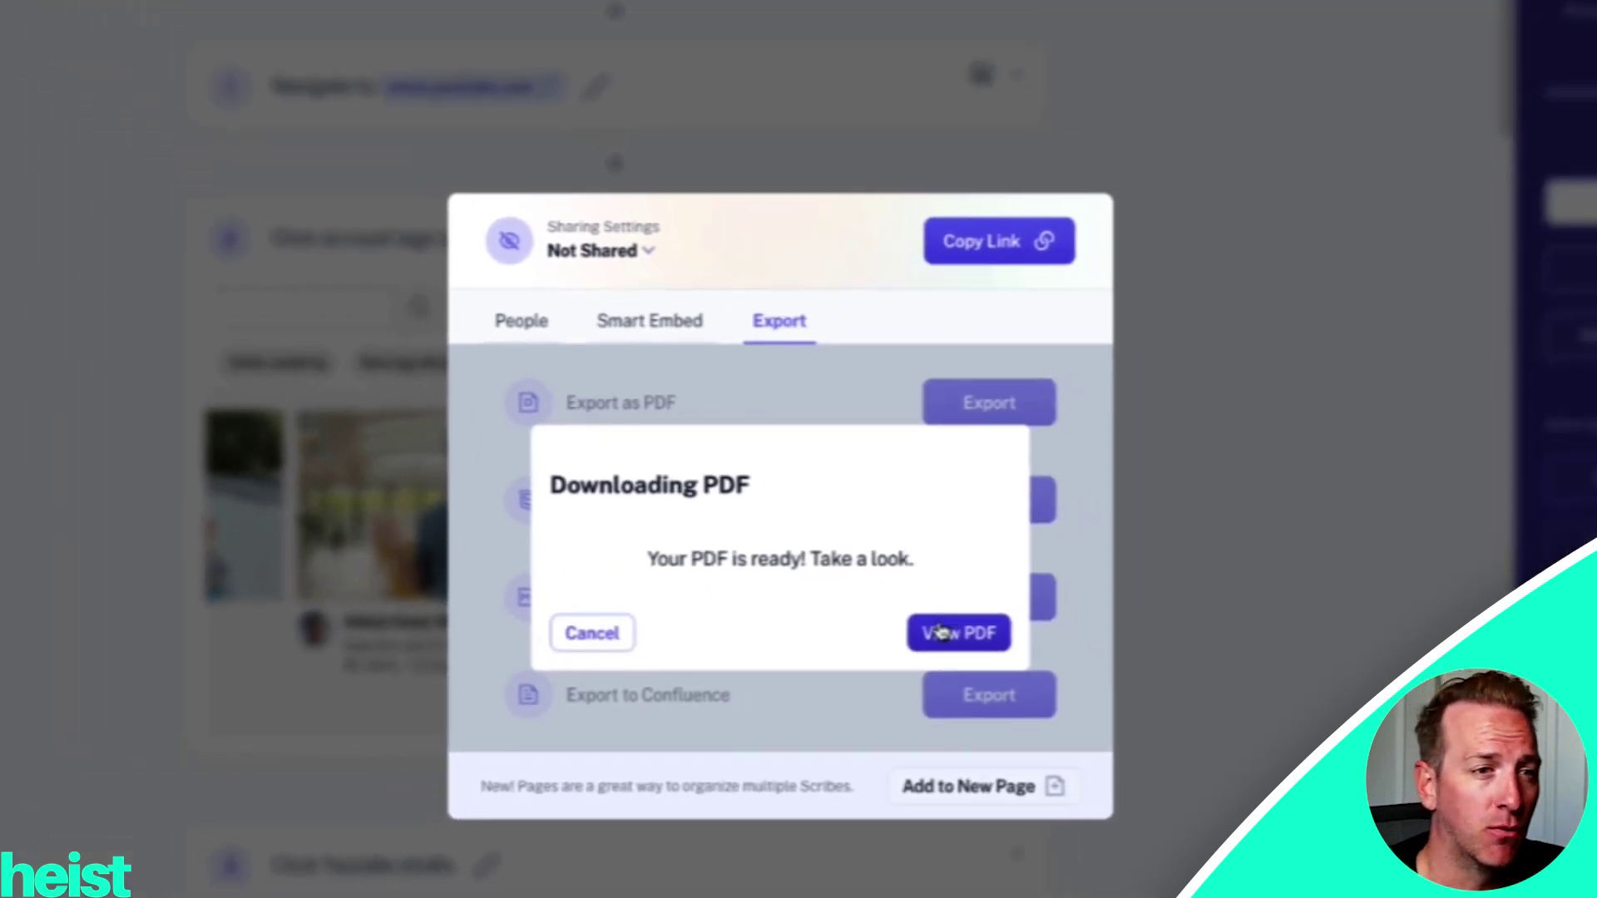
{"action": "left_click", "coordinate": [940, 633]}
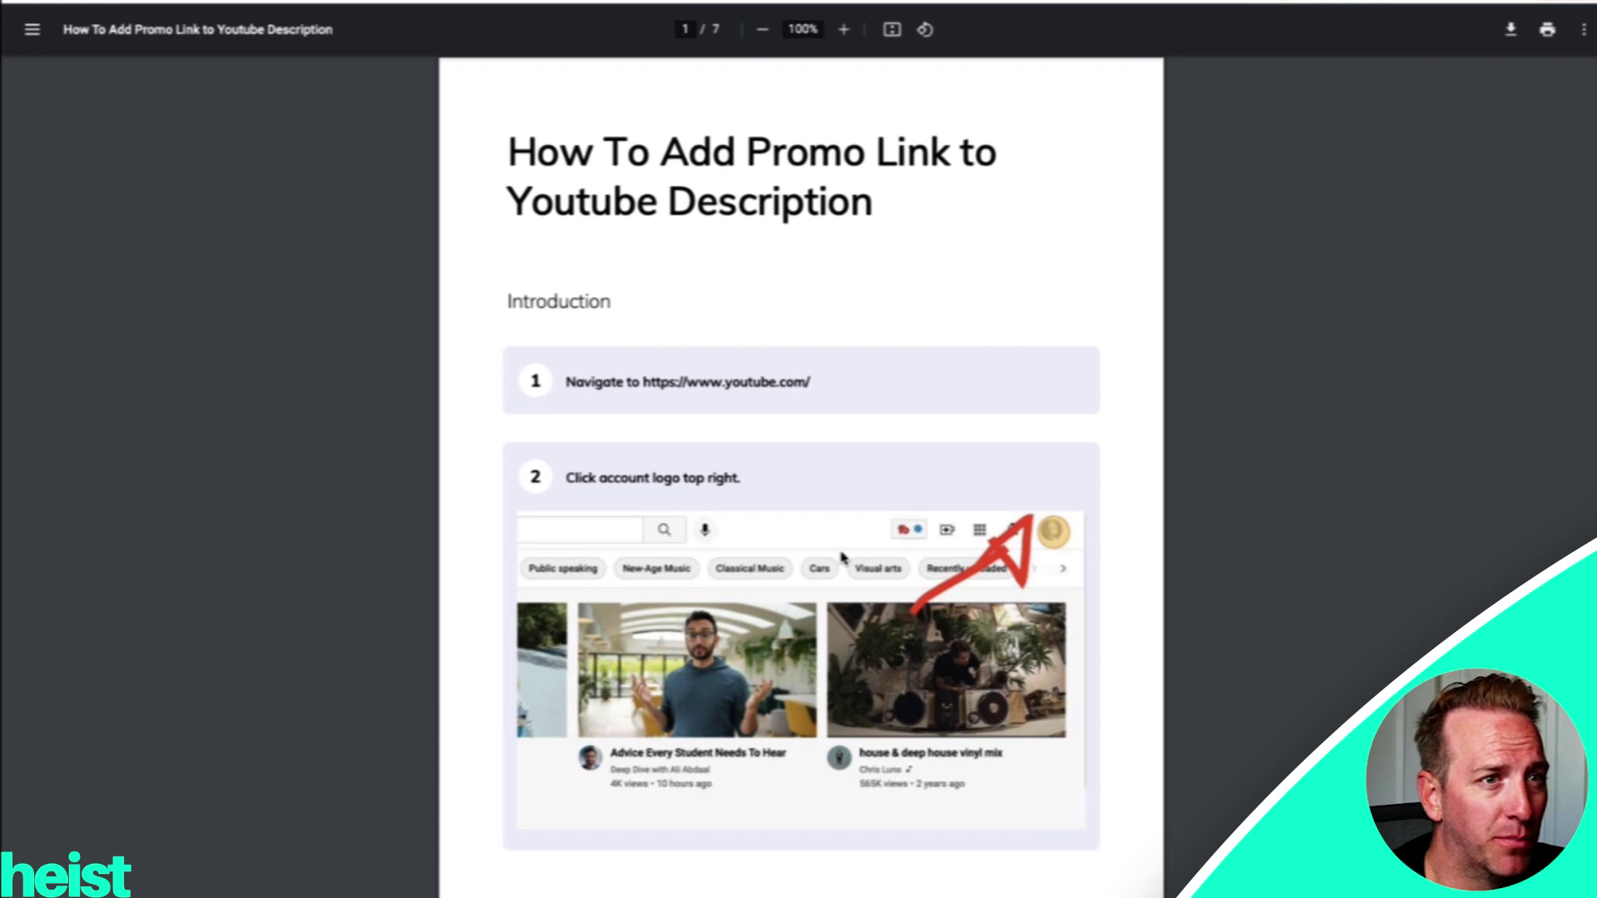
{"action": "key", "text": "alt+Tab"}
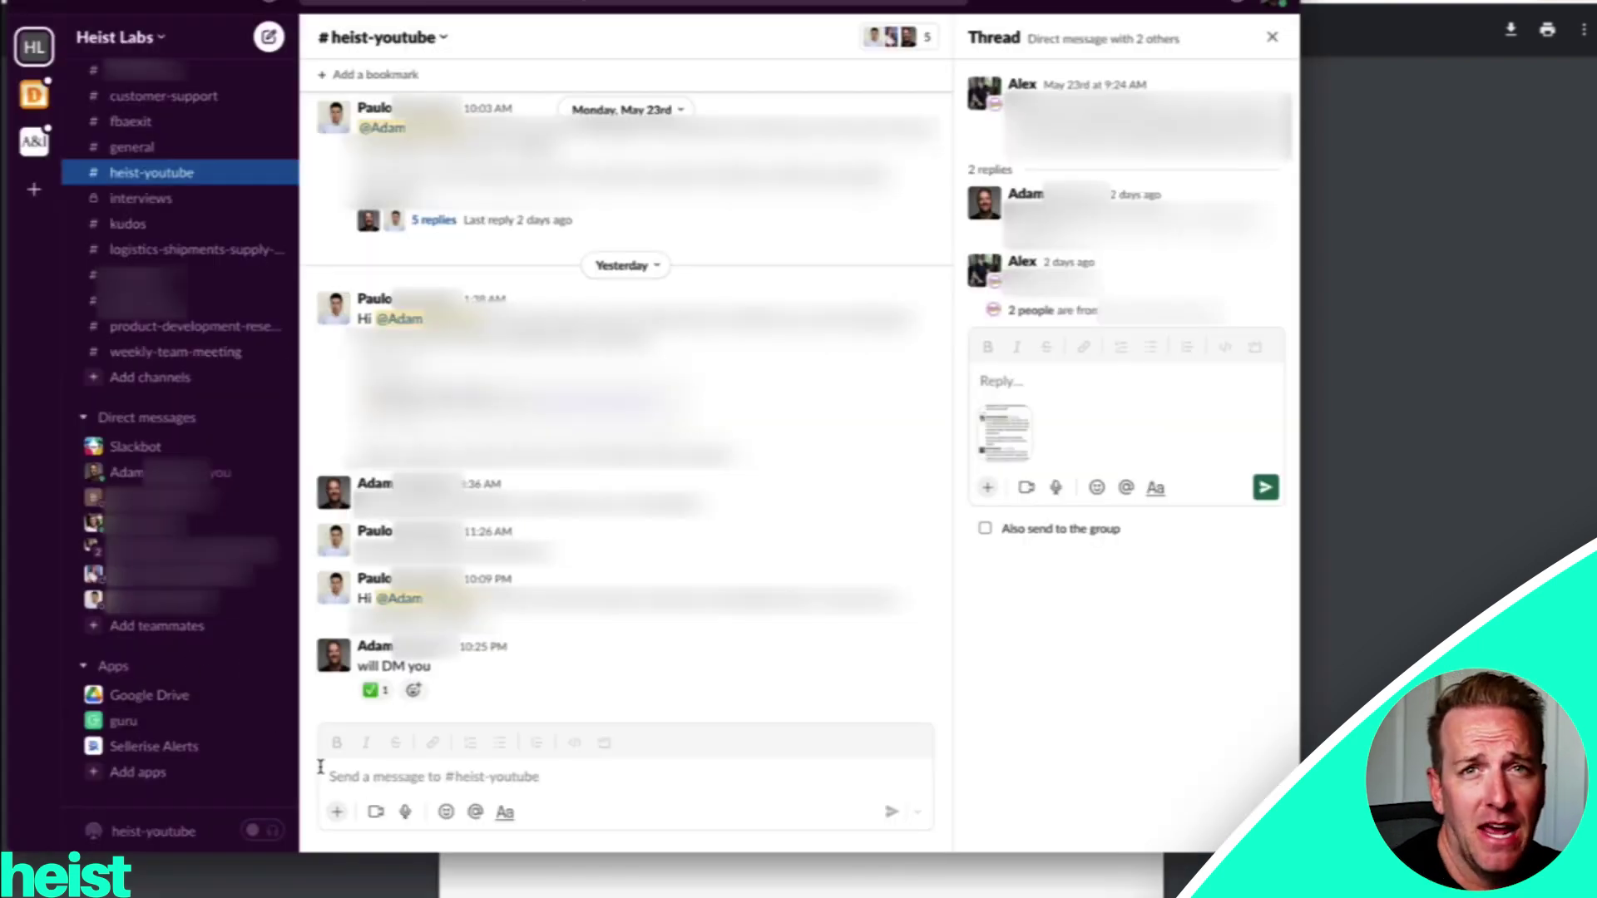
{"action": "left_click", "coordinate": [363, 786]}
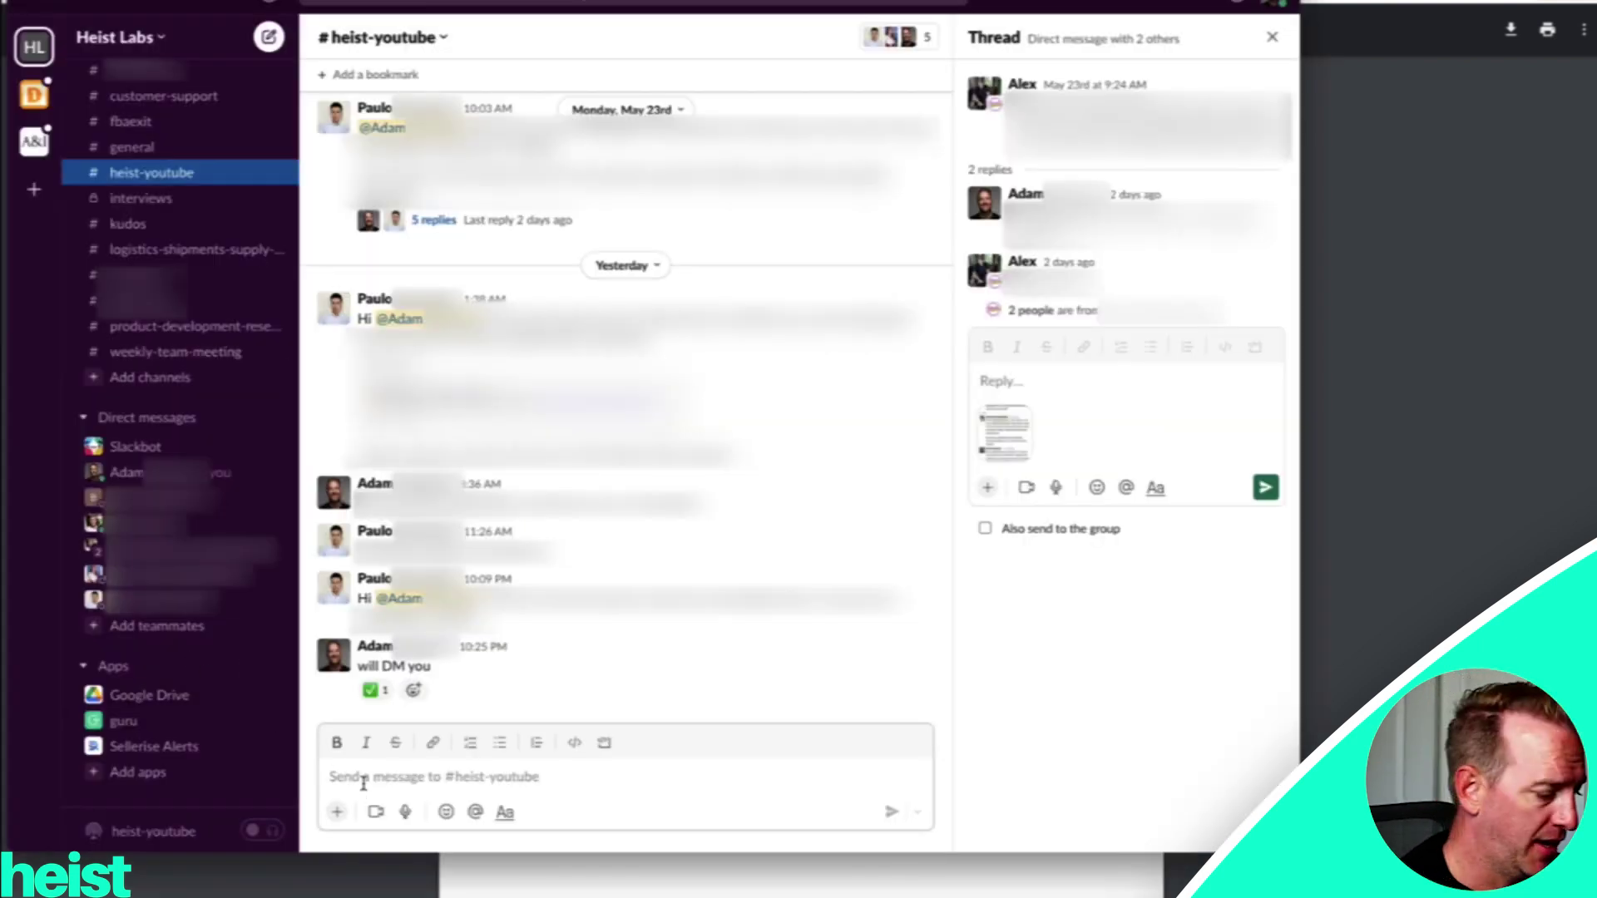
{"action": "type", "text": "Hey @Paul"}
{"action": "key", "text": "Tab"}
{"action": "type", "text": "if you"}
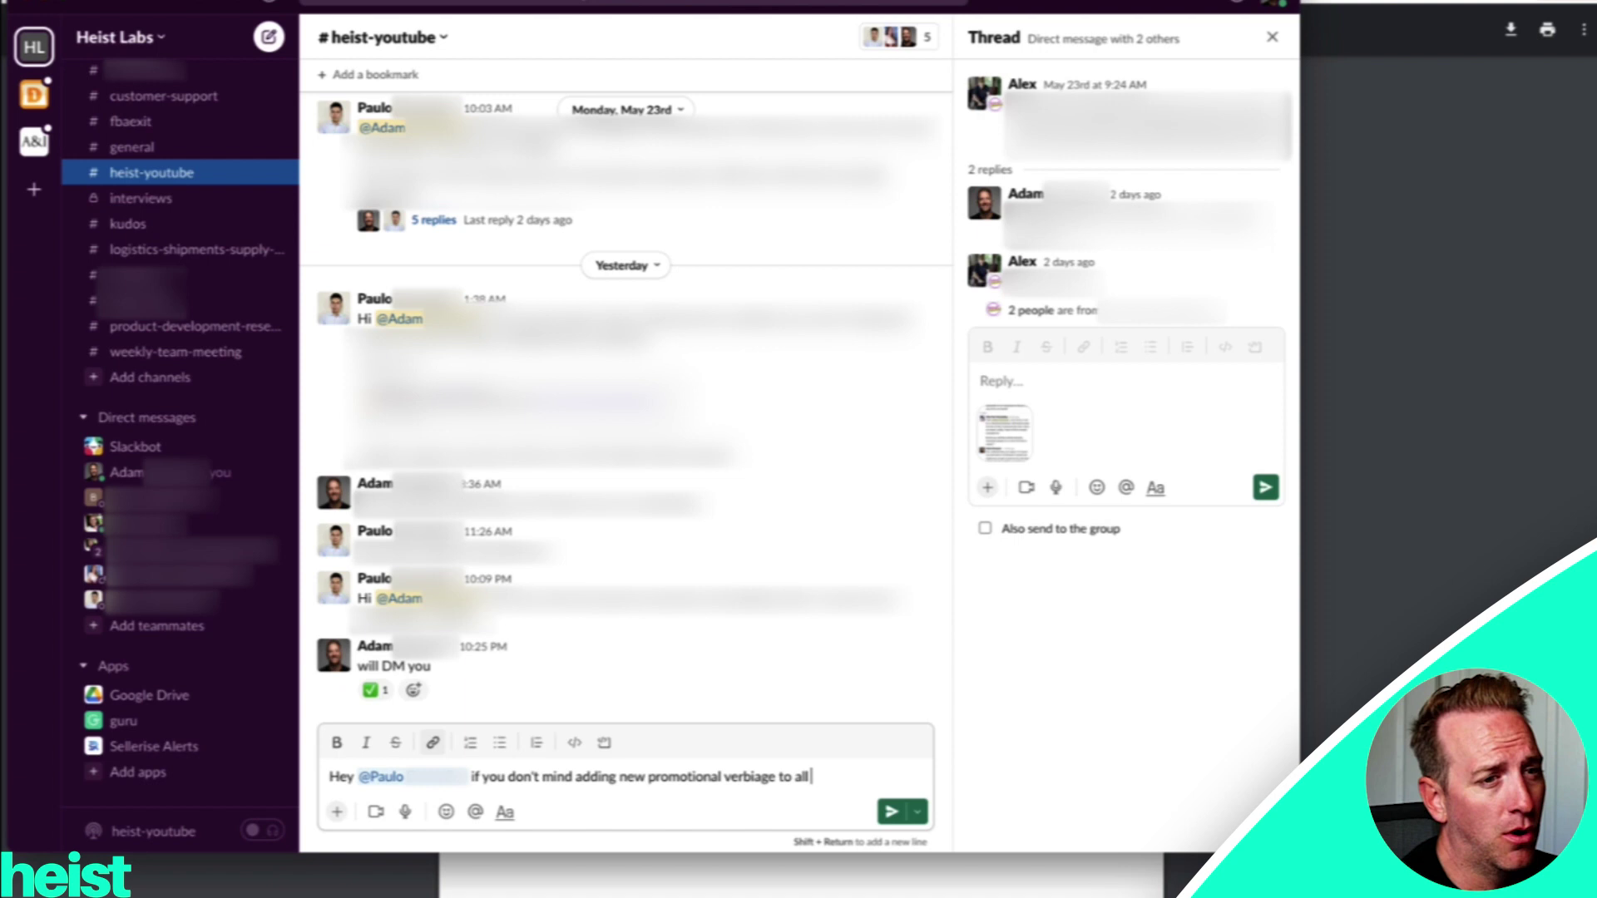
{"action": "type", "text": "ideos today. Here is the pro"}
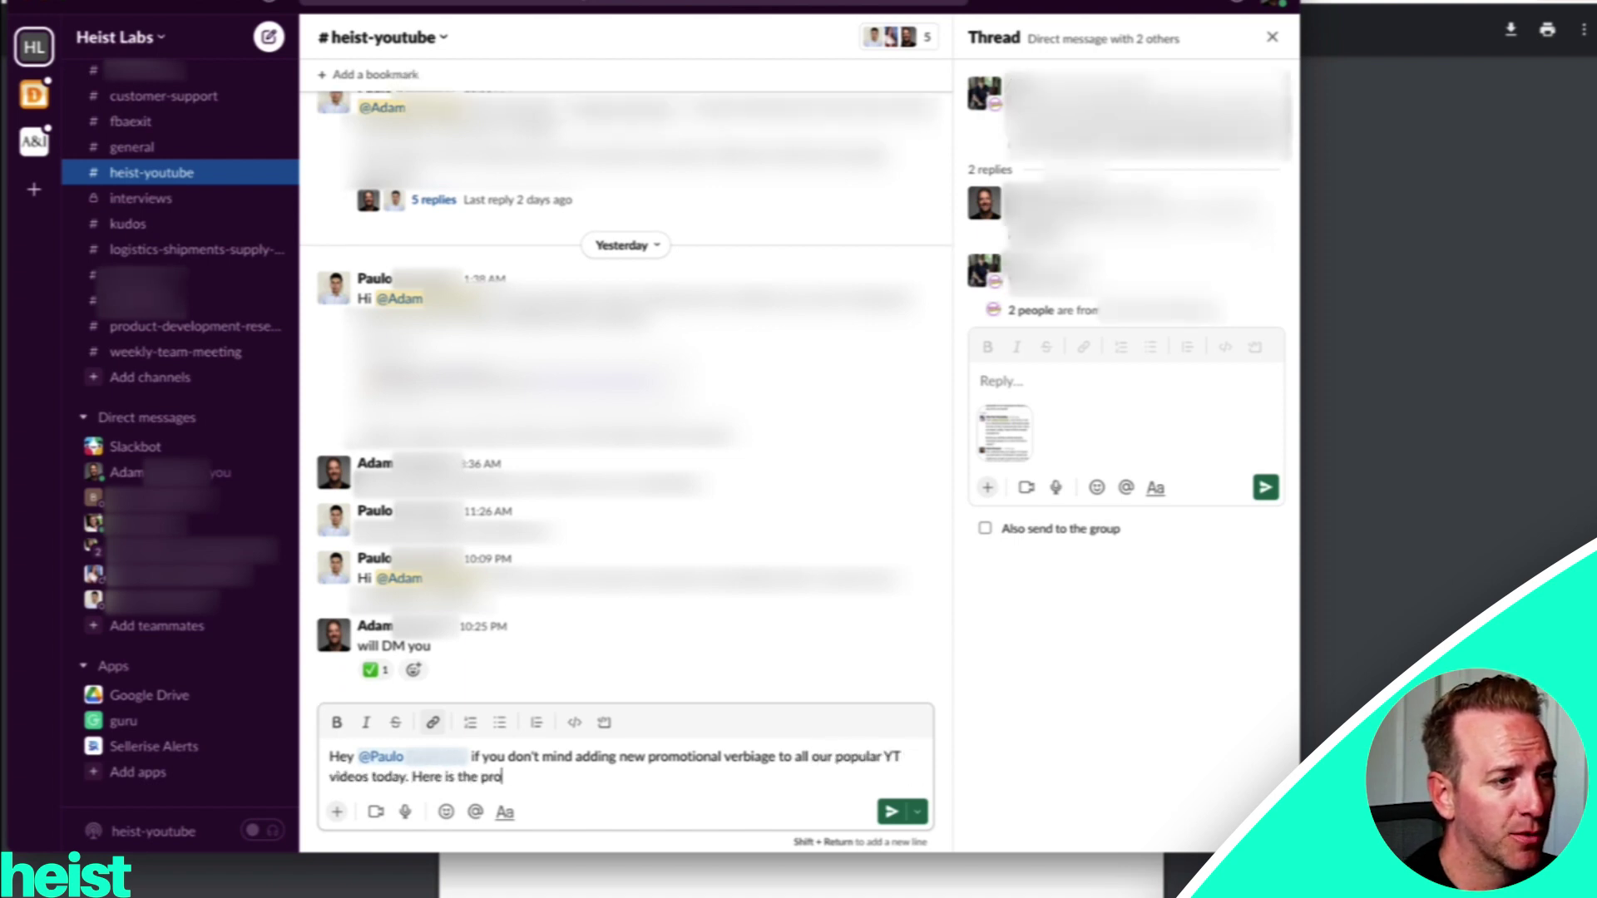
{"action": "type", "text": "cedure."}
{"action": "left_click", "coordinate": [337, 811]}
{"action": "left_click", "coordinate": [416, 770]}
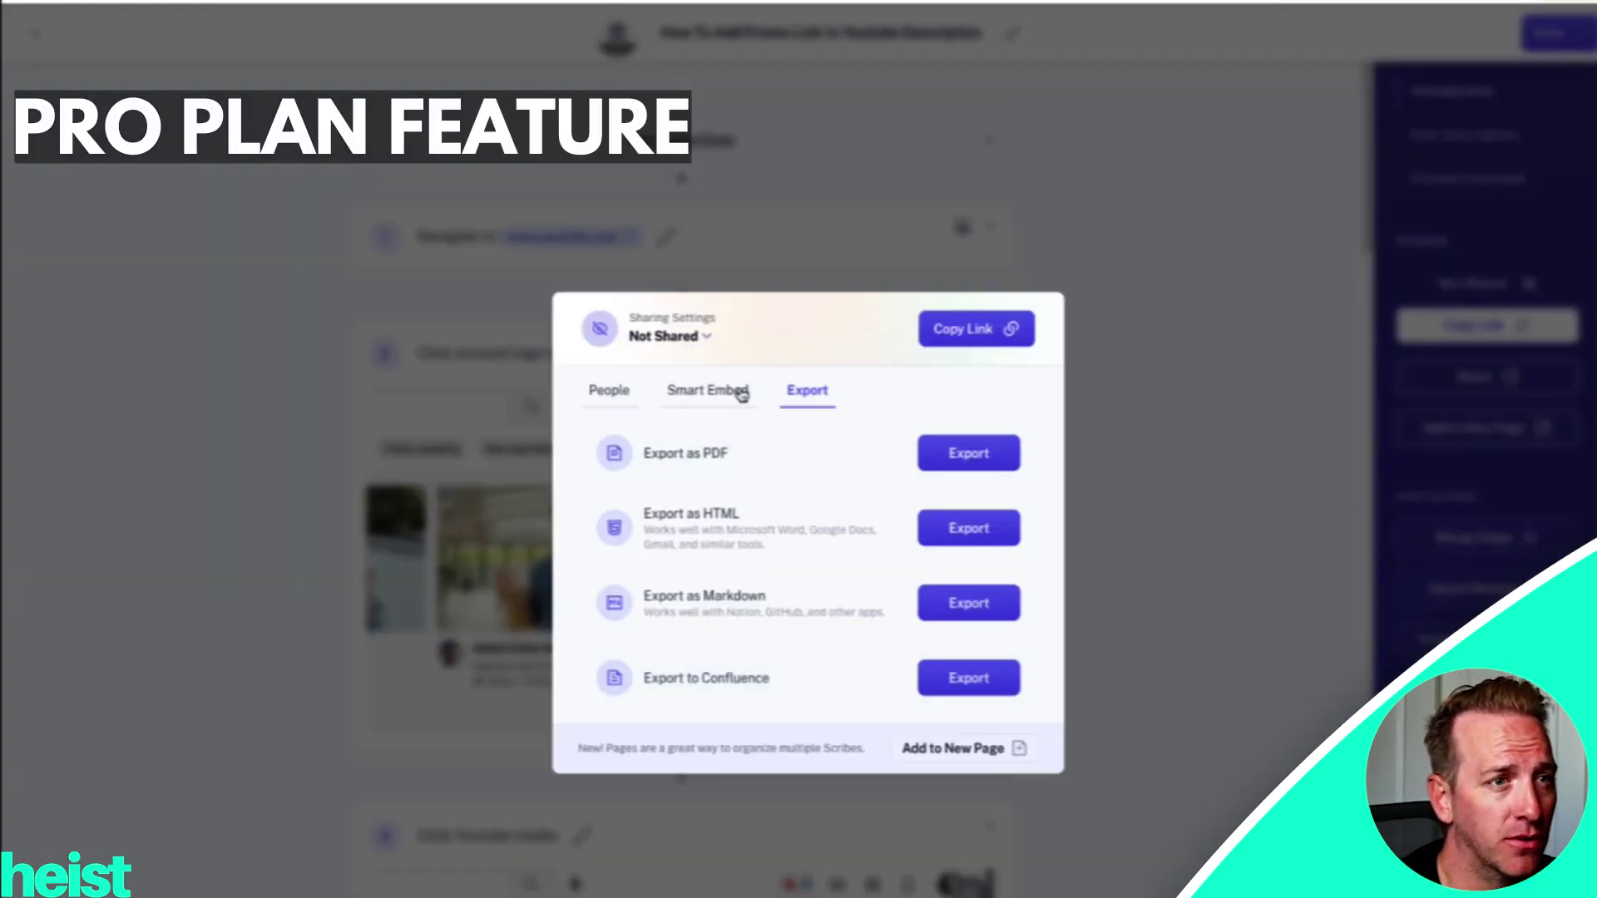
Step: Copy the guide's embed snippet from the Smart Embed tab of Sharing Settings
{"action": "left_click", "coordinate": [732, 393]}
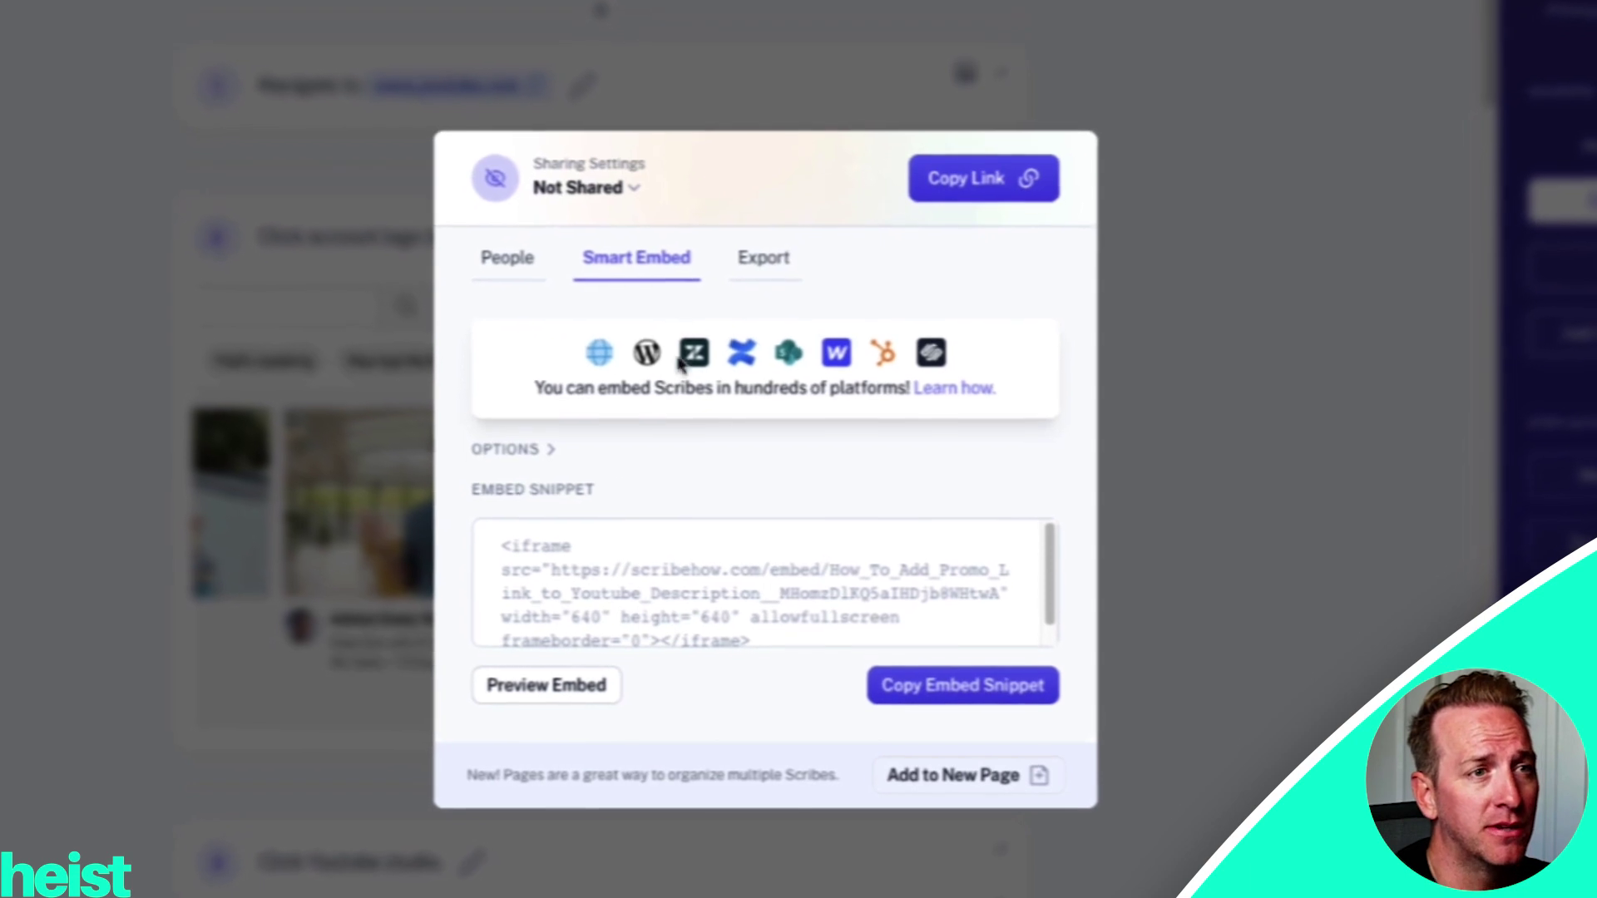
{"action": "left_click", "coordinate": [917, 699]}
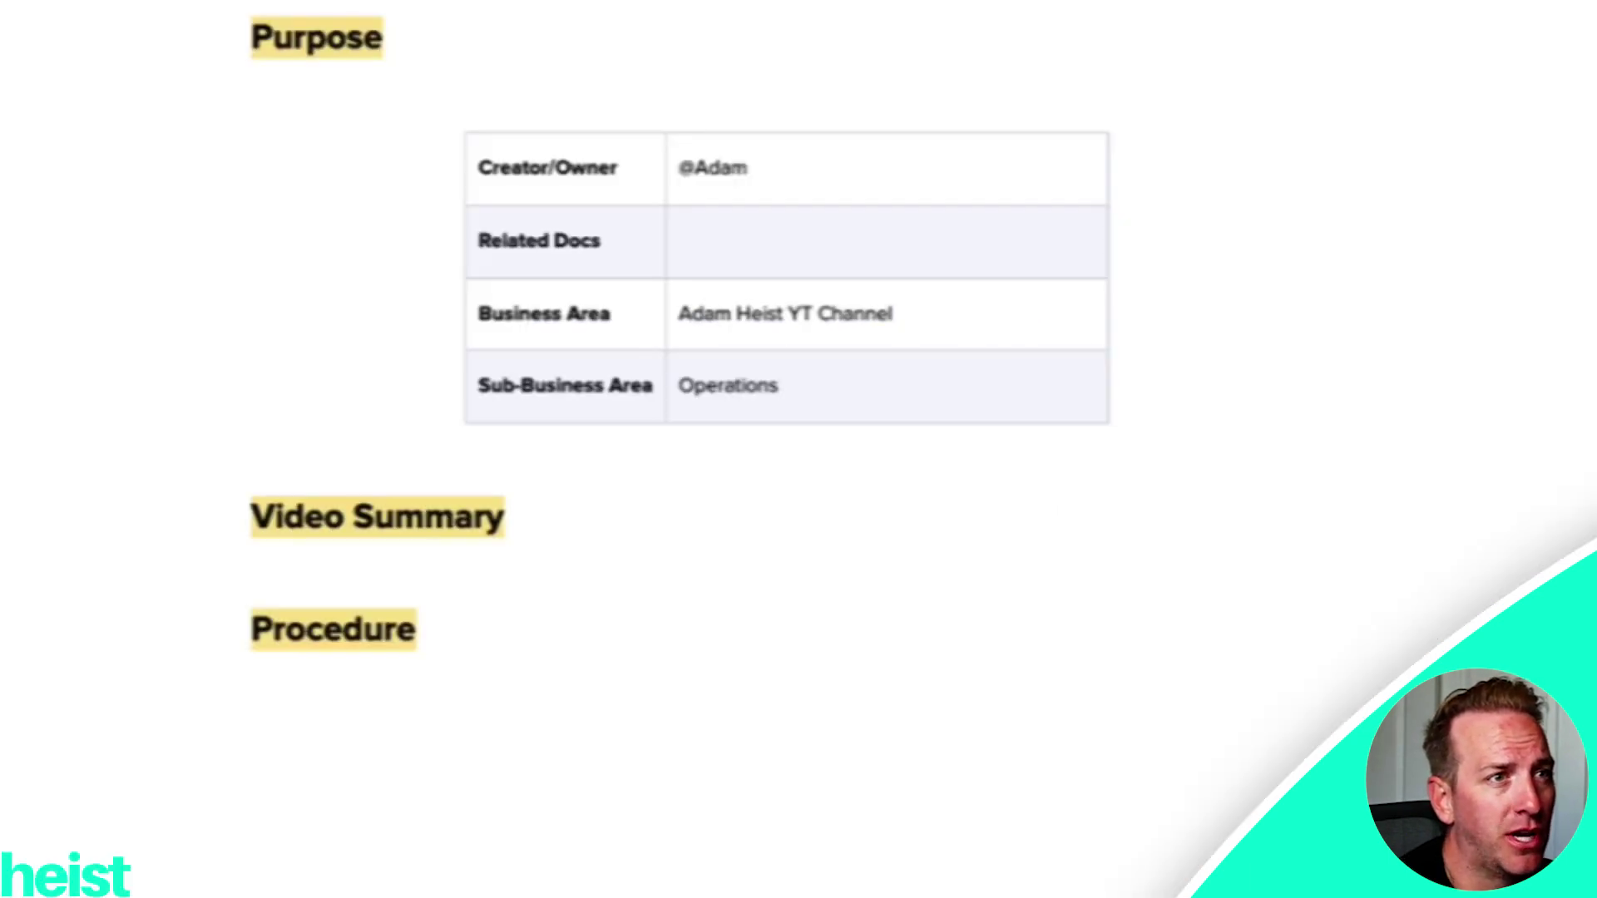
Step: Paste the Scribe guide embed below the Procedure heading
{"action": "left_click", "coordinate": [353, 703]}
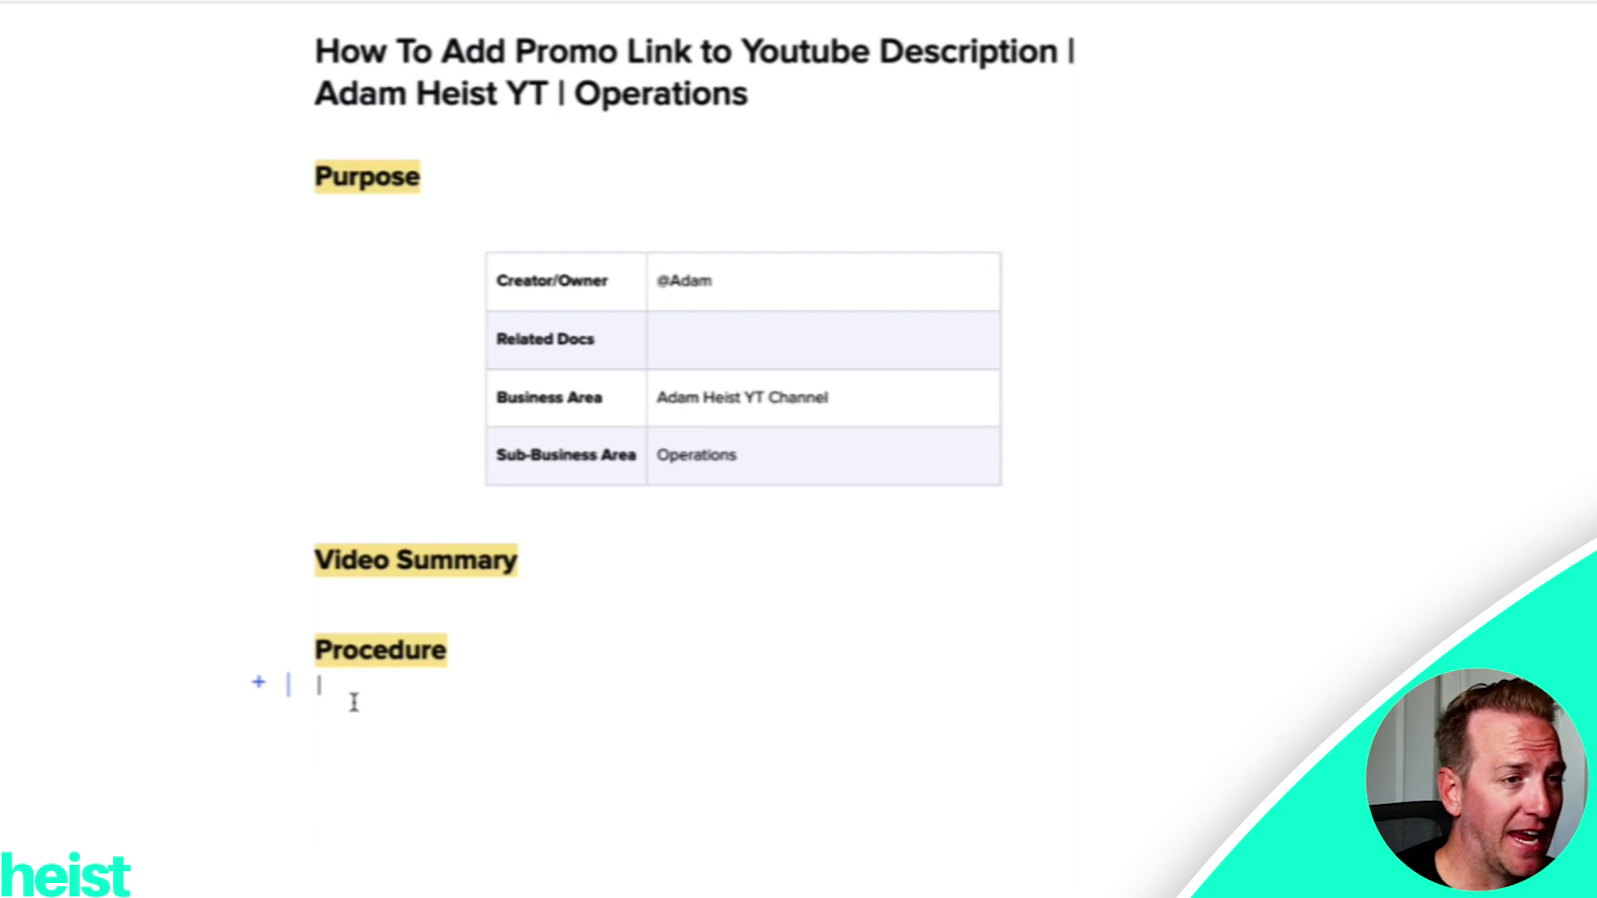
{"action": "key", "text": "ctrl+v"}
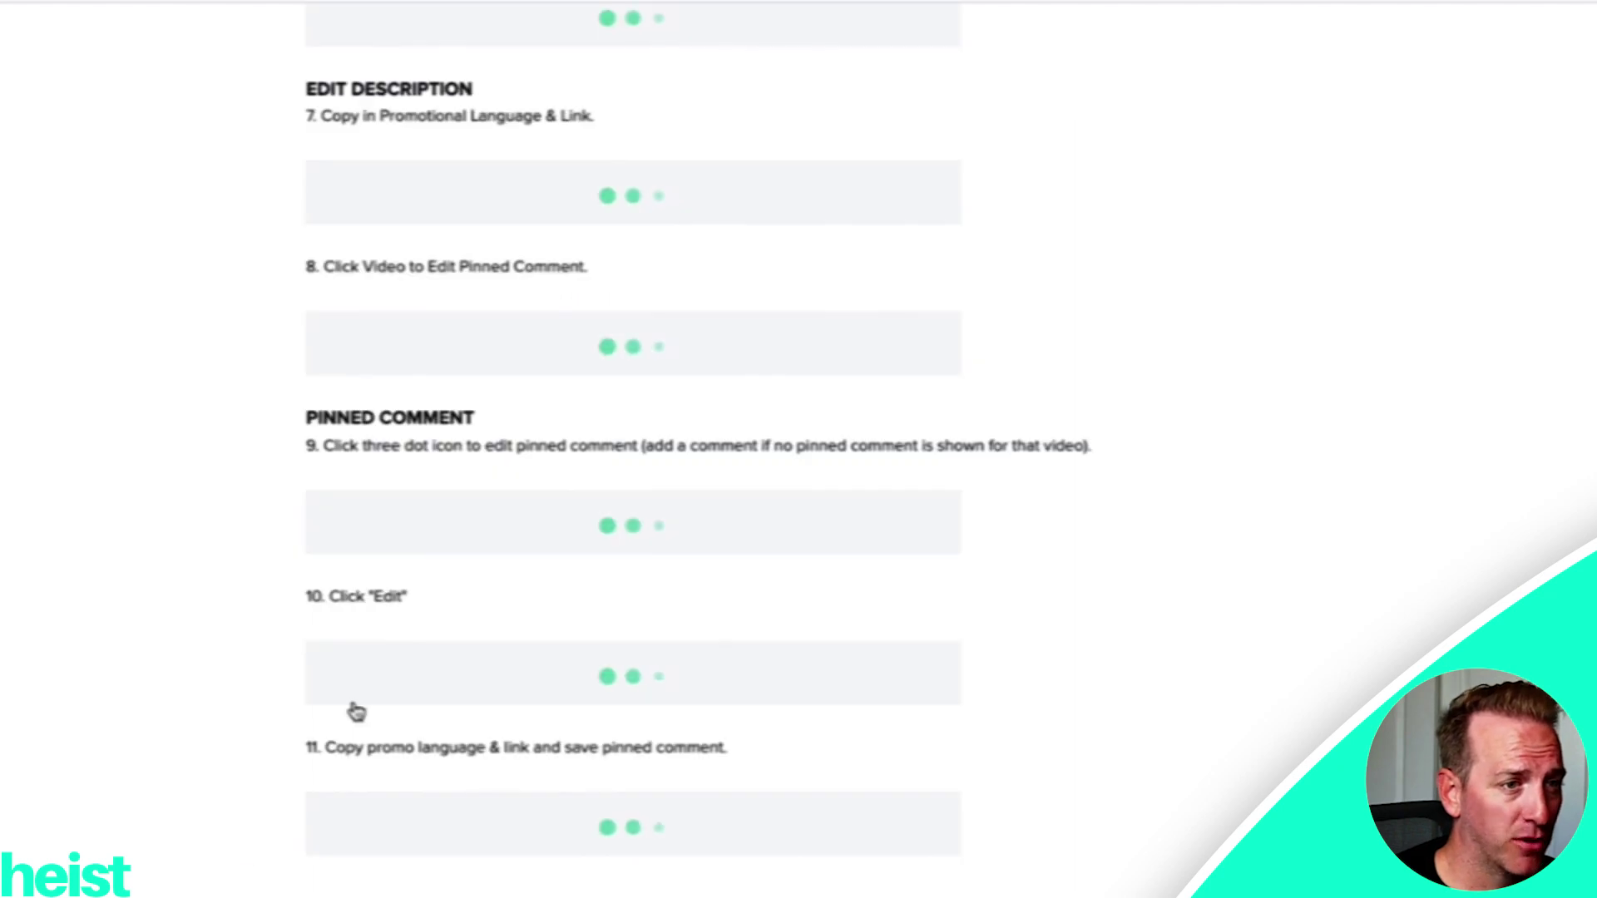
{"action": "scroll", "coordinate": [354, 703], "scroll_direction": "up", "scroll_amount": 15}
{"action": "scroll", "coordinate": [428, 591], "scroll_direction": "up", "scroll_amount": 8}
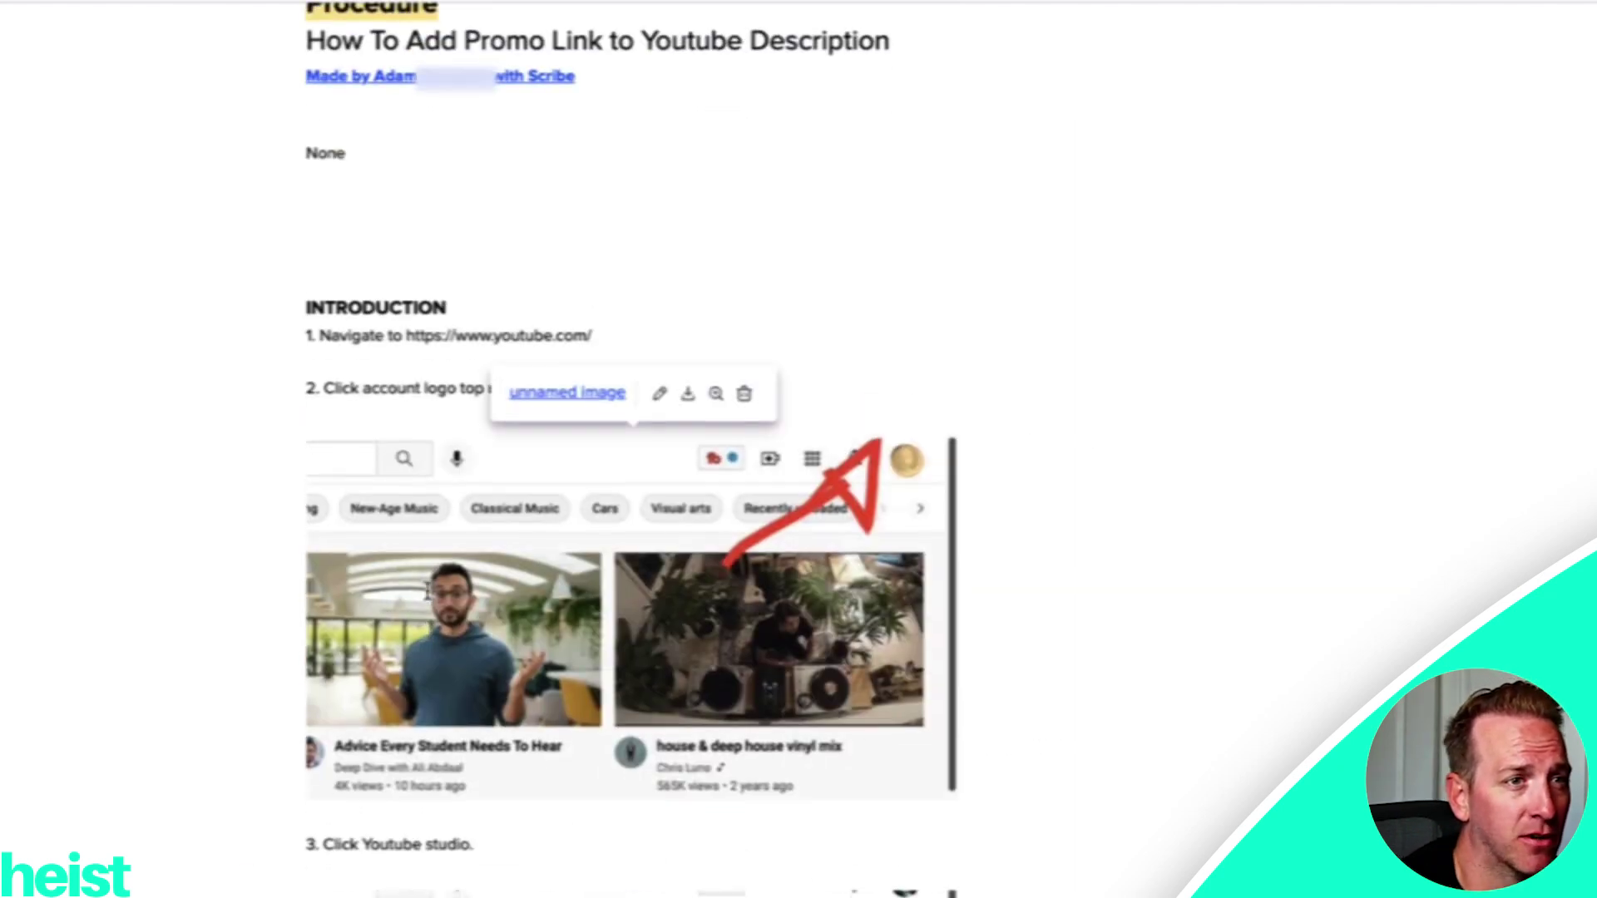
{"action": "scroll", "coordinate": [254, 341], "scroll_direction": "up", "scroll_amount": 8}
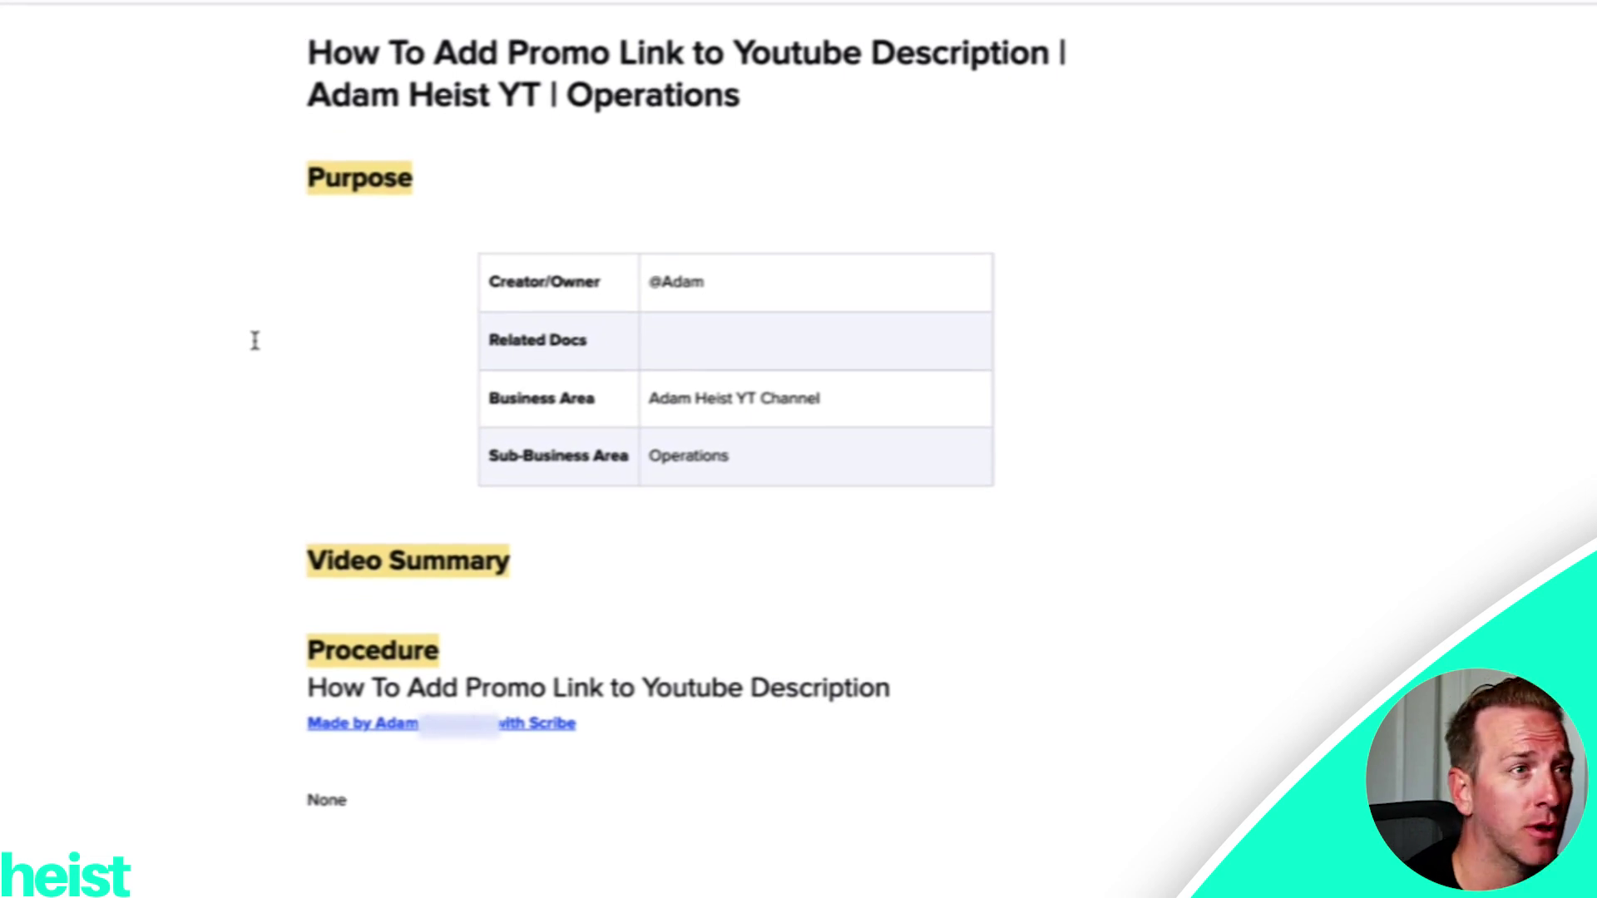
{"action": "scroll", "coordinate": [259, 324], "scroll_direction": "down", "scroll_amount": 8}
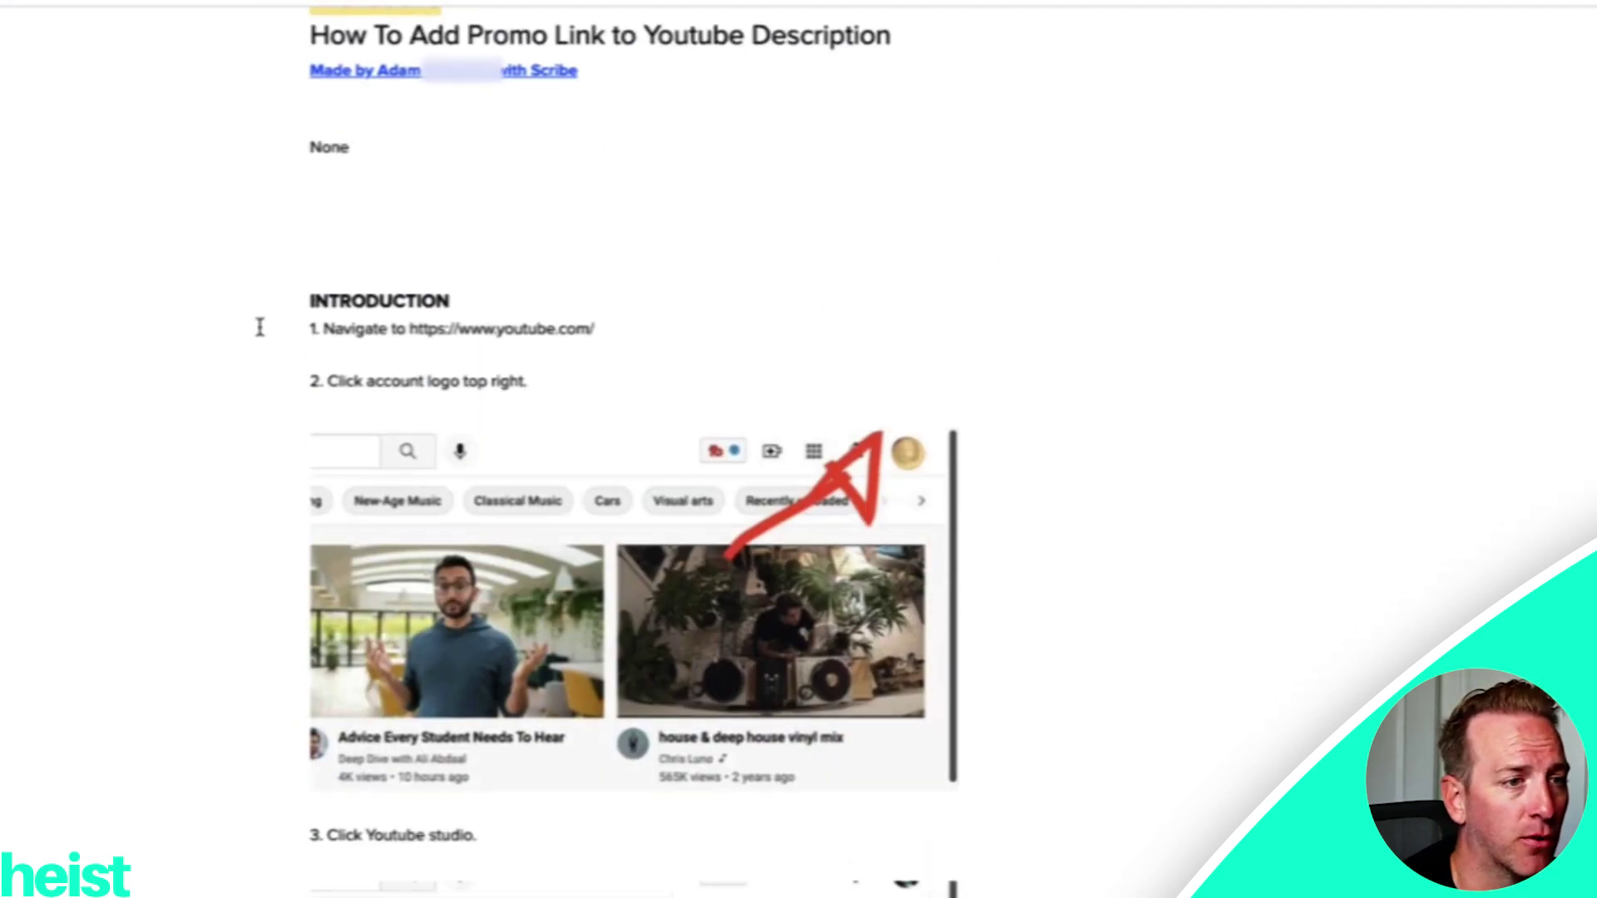
Step: Test-replace 'Navigate' with 'asdfas', undo it, then set the cursor under Video Summary
{"action": "left_click_drag", "start_coordinate": [389, 327], "coordinate": [337, 326]}
{"action": "type", "text": "asdfas"}
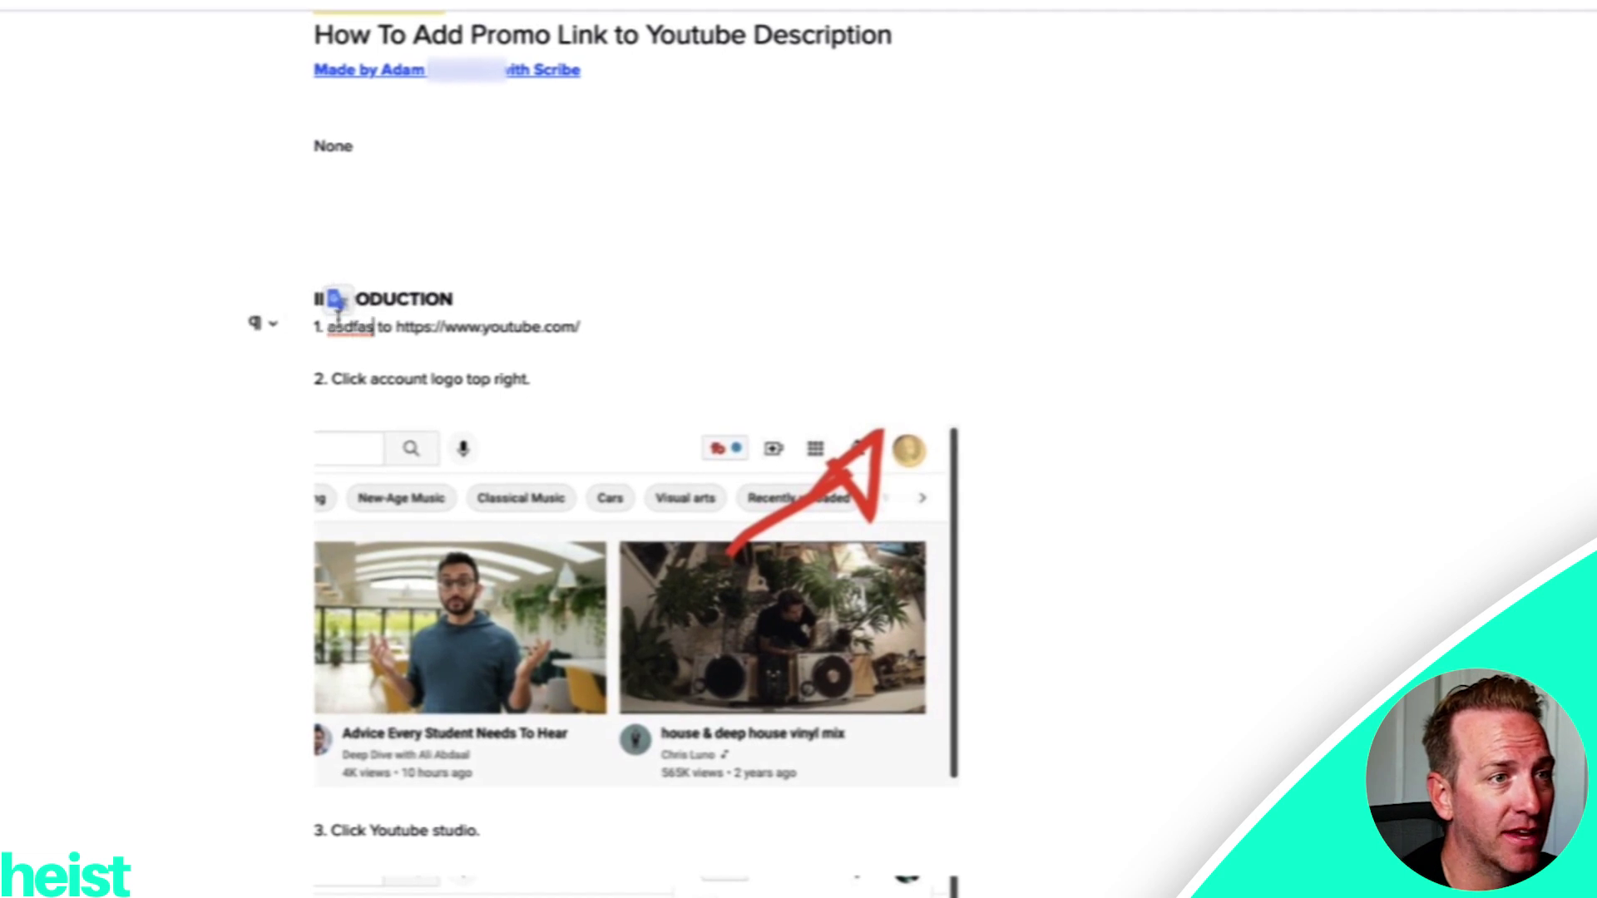
{"action": "key", "text": "ctrl+z"}
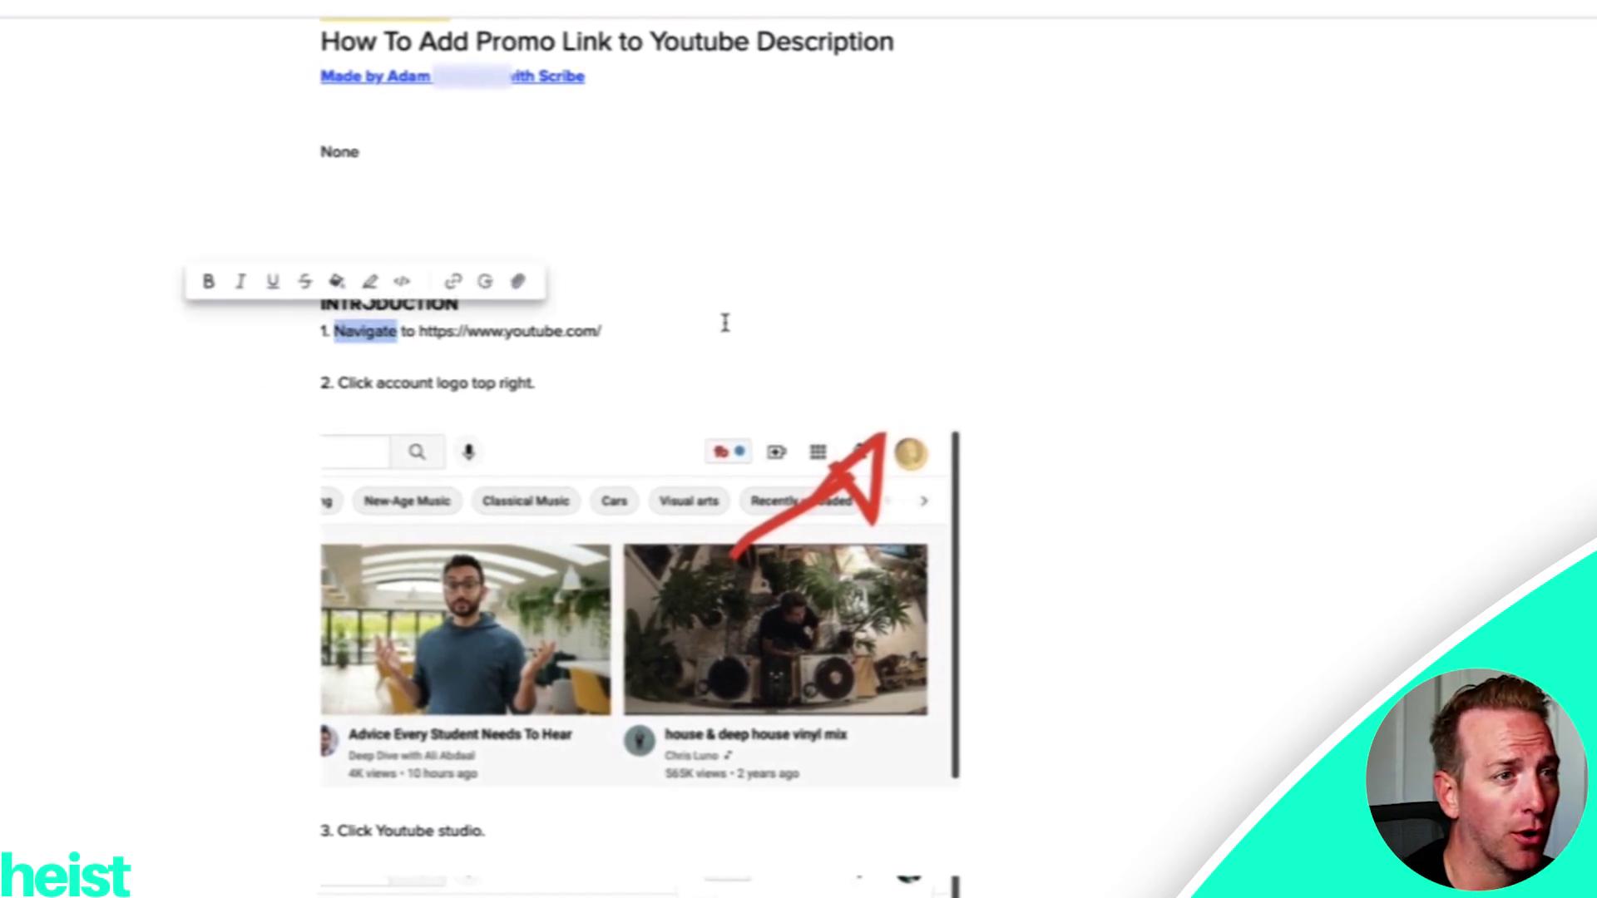
{"action": "left_click", "coordinate": [710, 317]}
{"action": "scroll", "coordinate": [705, 317], "scroll_direction": "up", "scroll_amount": 2}
{"action": "scroll", "coordinate": [705, 317], "scroll_direction": "up", "scroll_amount": 8}
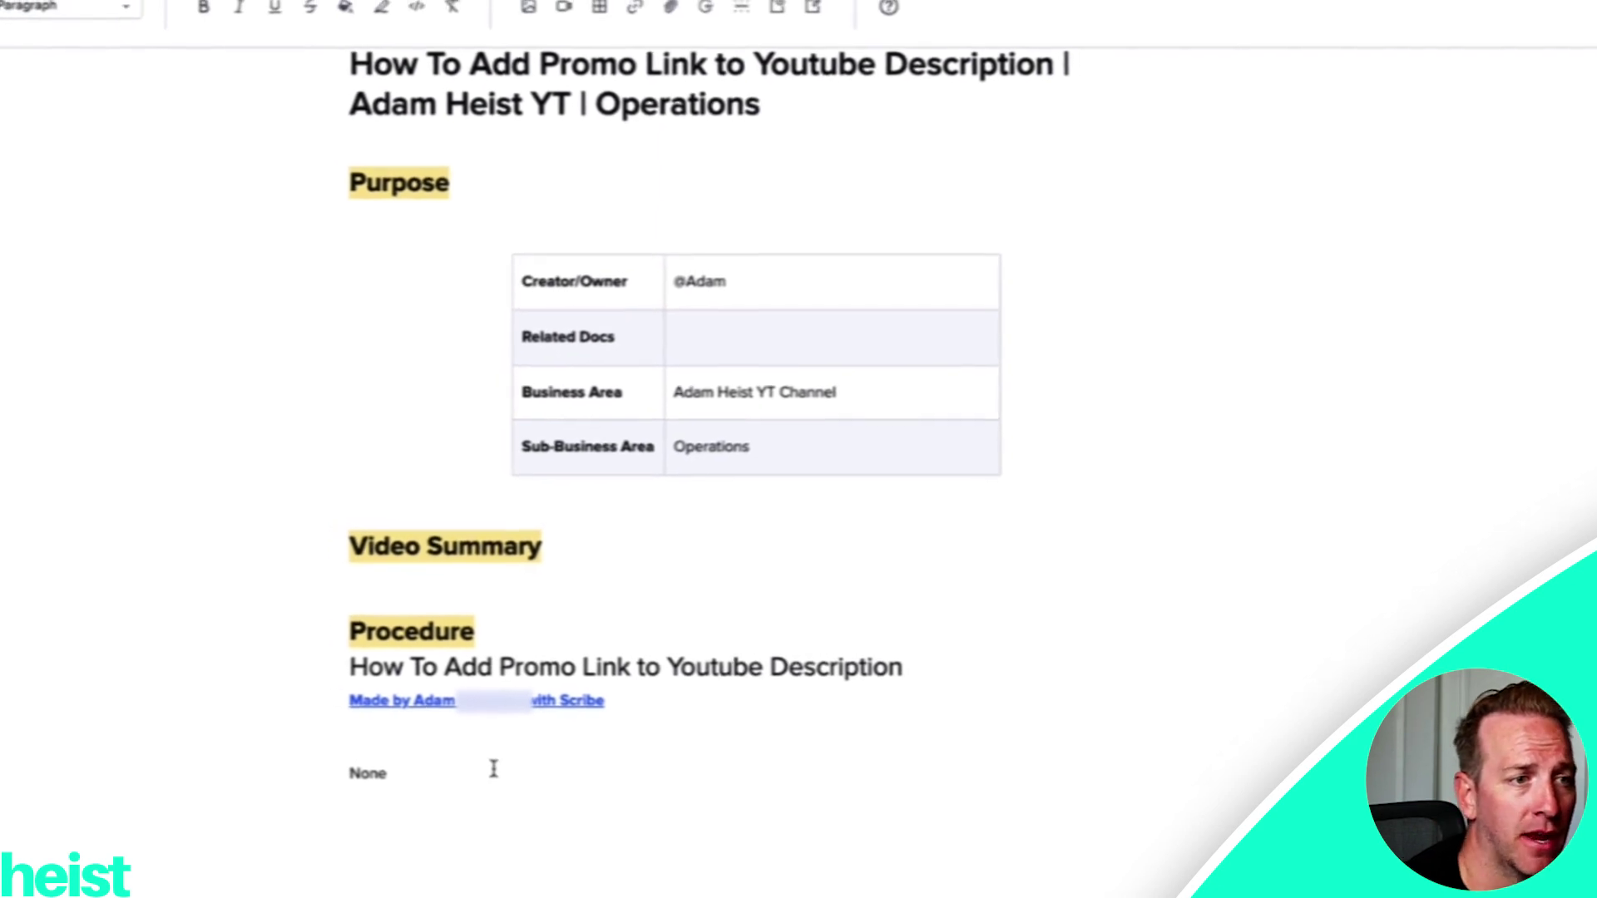
{"action": "left_click", "coordinate": [509, 593]}
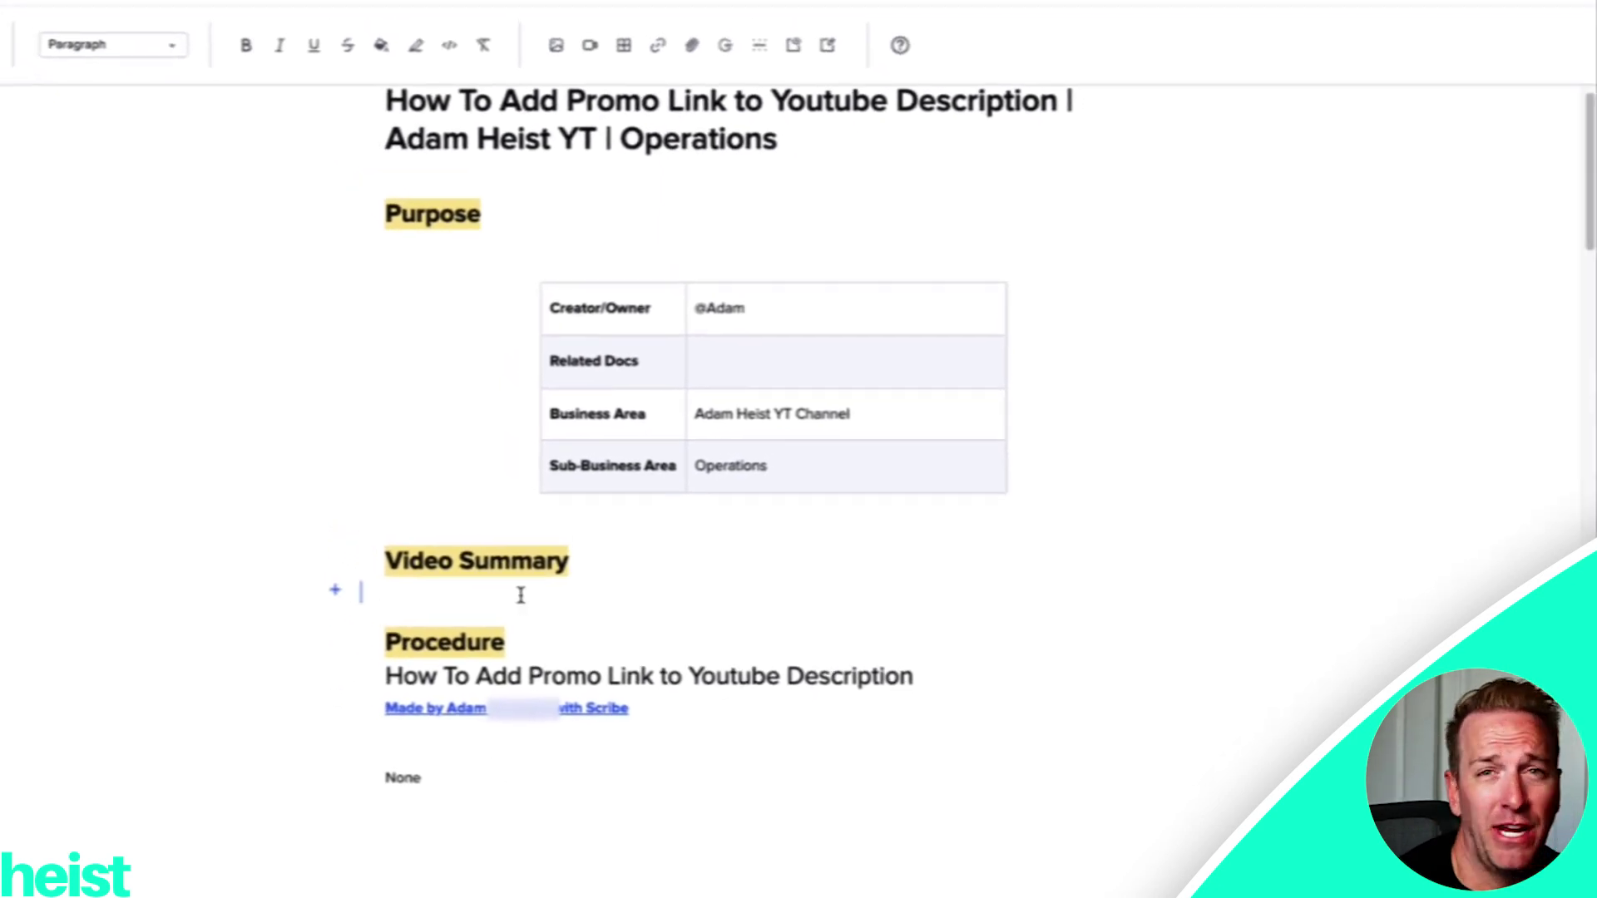